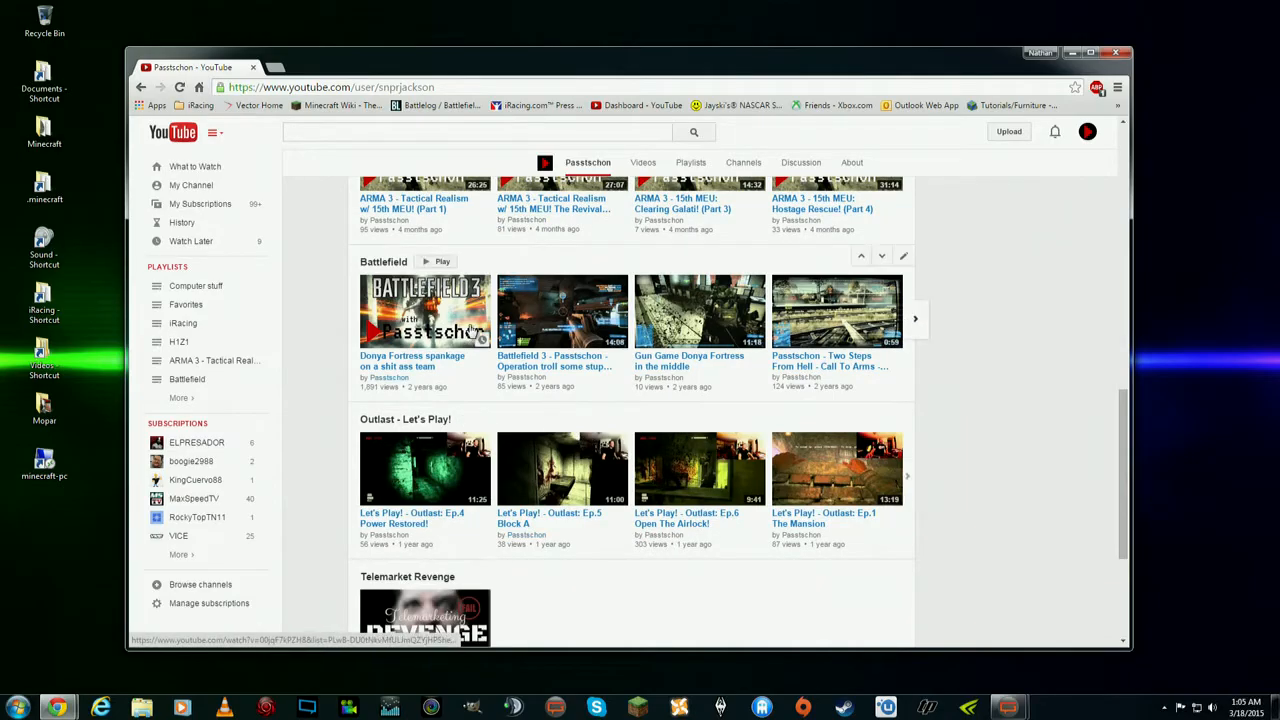
# Step: Look over the custom video thumbnails in the sections of the YouTube channel page
pyautogui.scroll(-3, 445, 405)
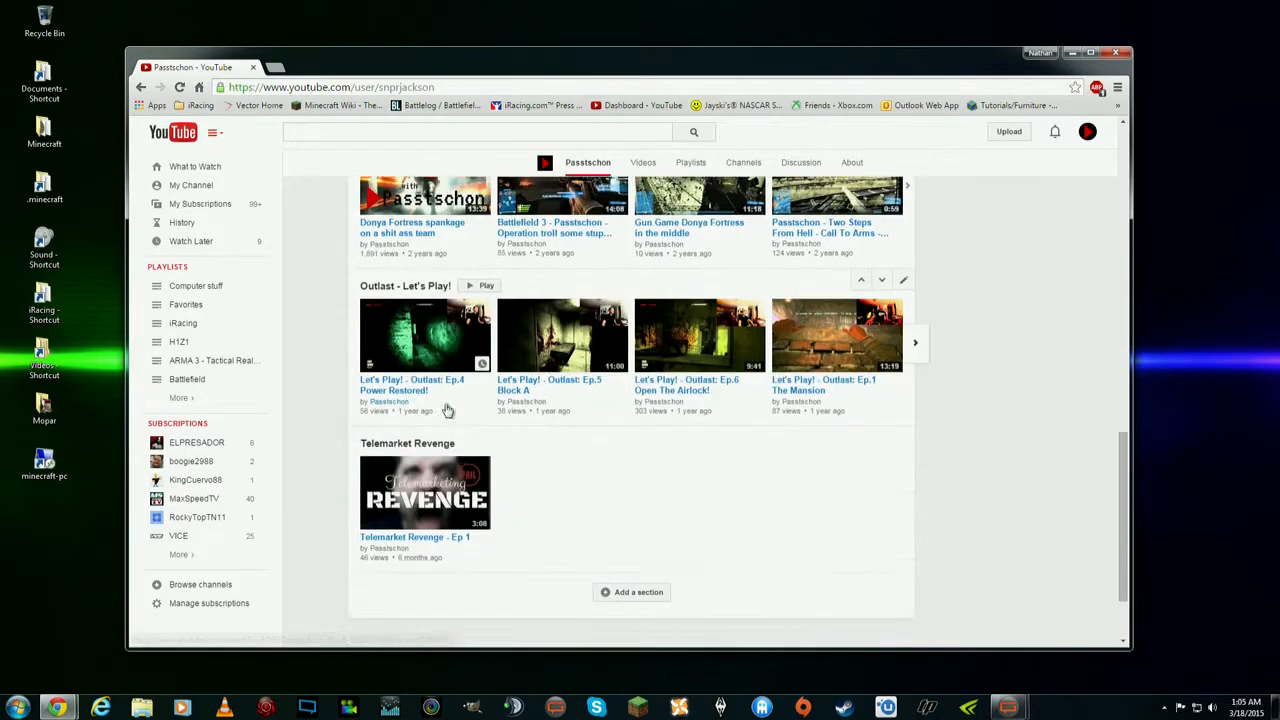
pyautogui.scroll(12, 470, 415)
pyautogui.scroll(1, 497, 425)
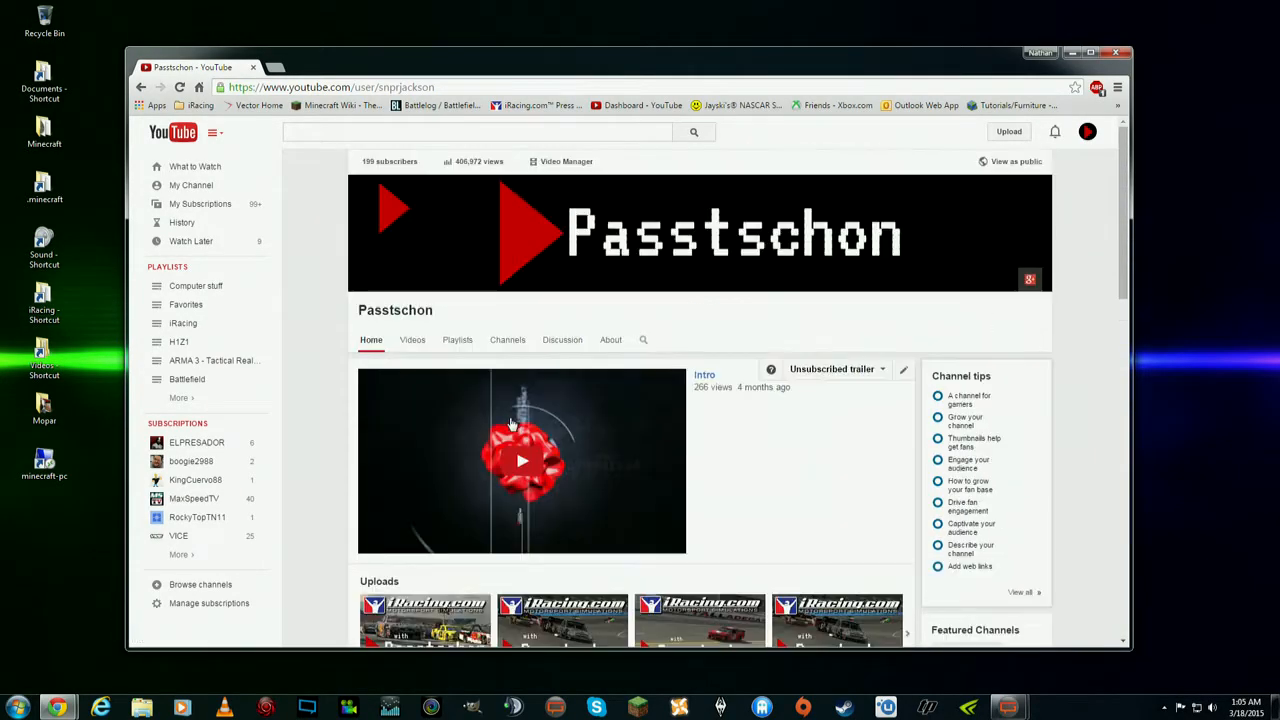
pyautogui.scroll(-1, 731, 440)
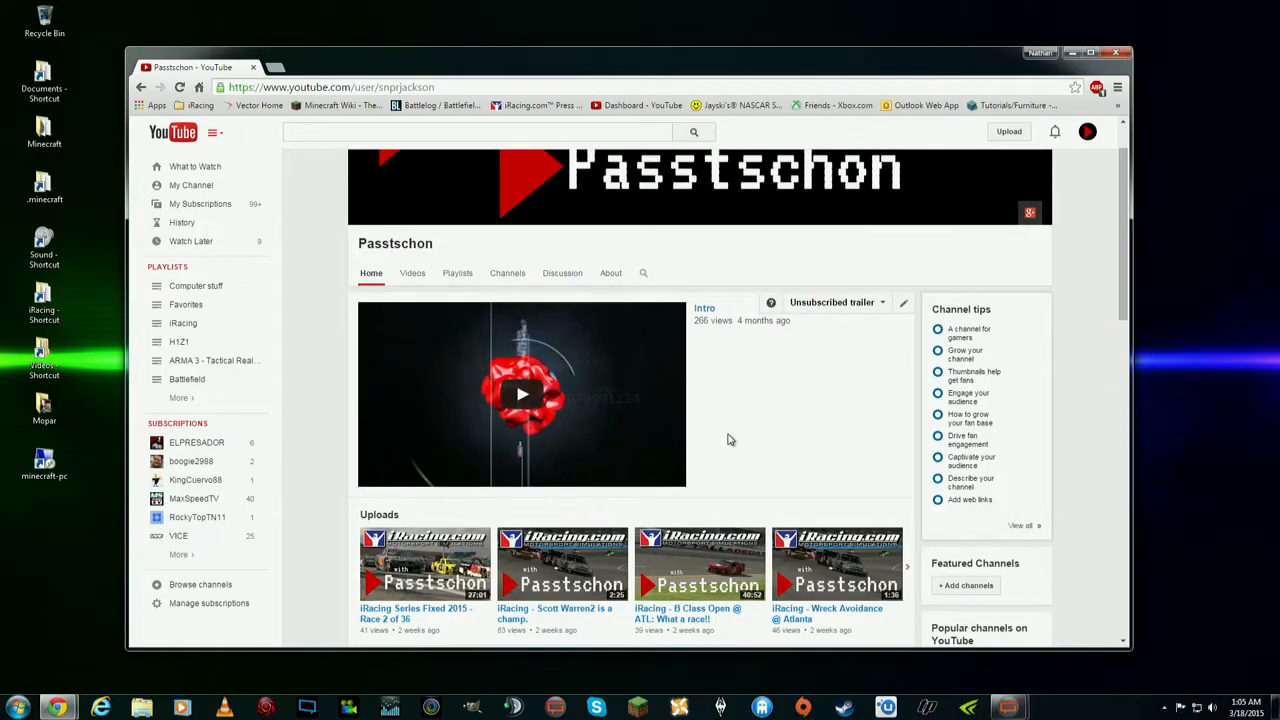
pyautogui.scroll(-3, 729, 440)
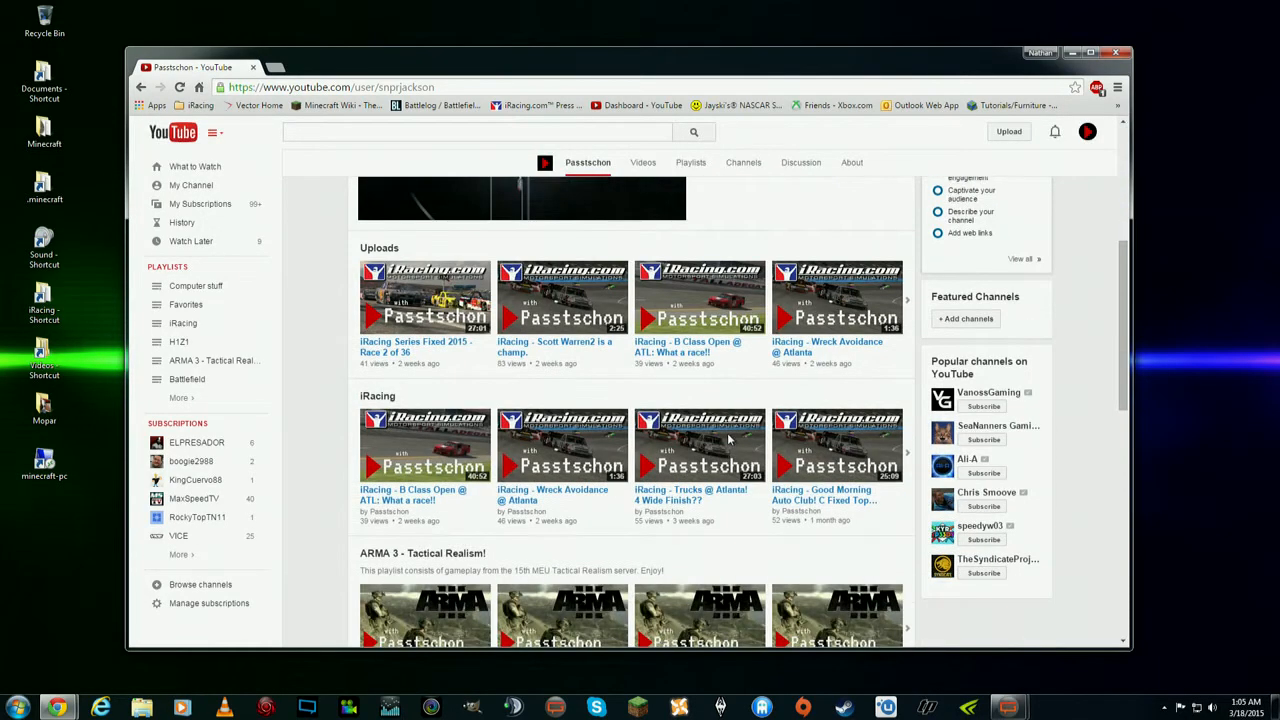
# Step: Open canva.com in a new browser tab
pyautogui.click(277, 70)
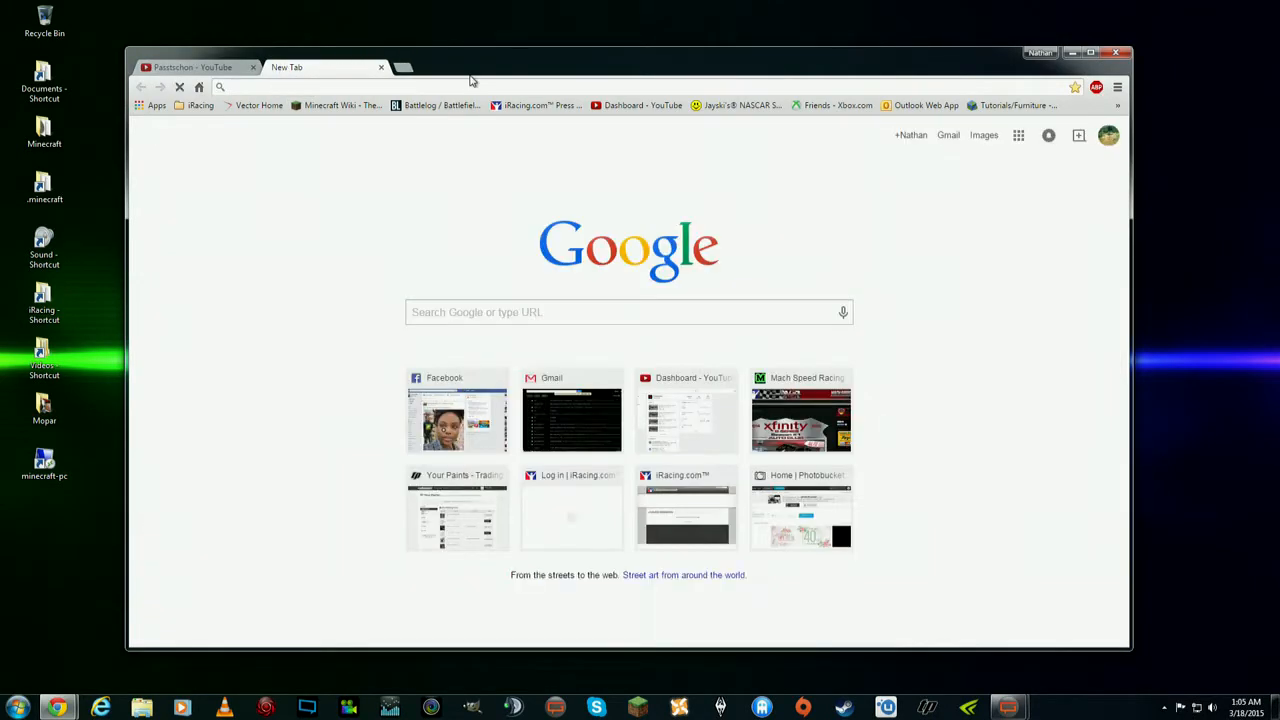
pyautogui.write('canva.com')
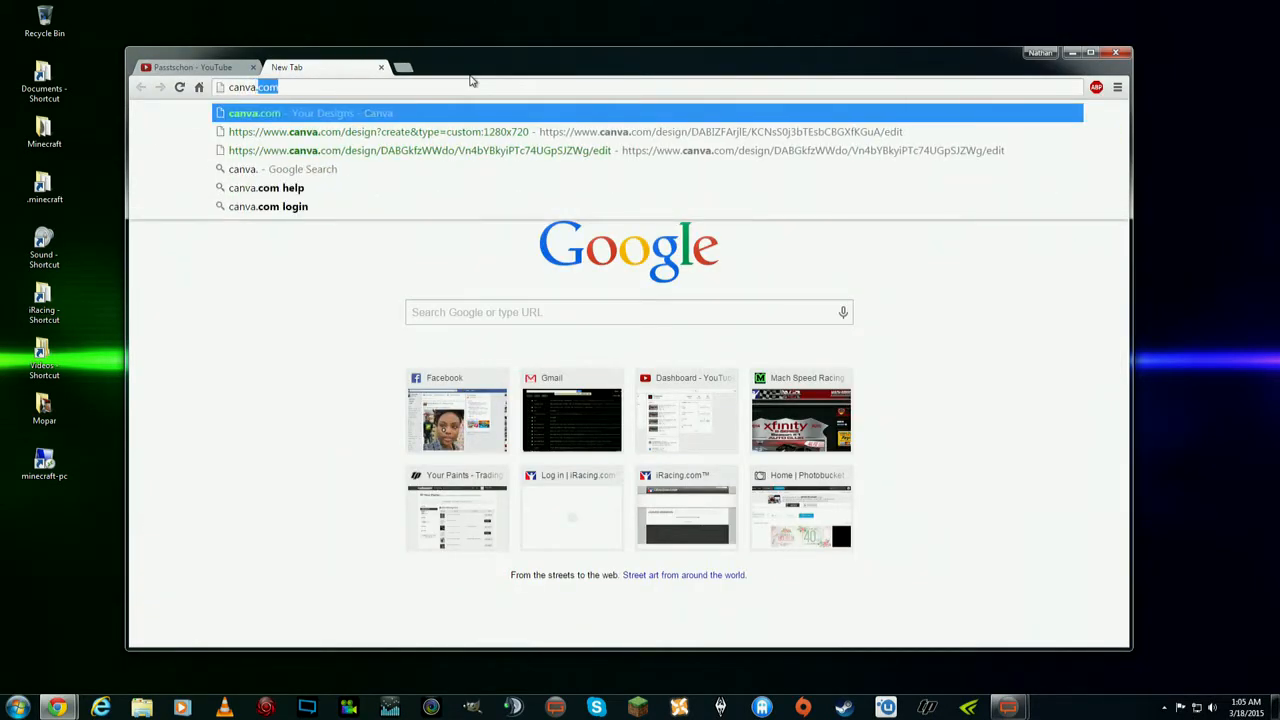
pyautogui.press('Return')
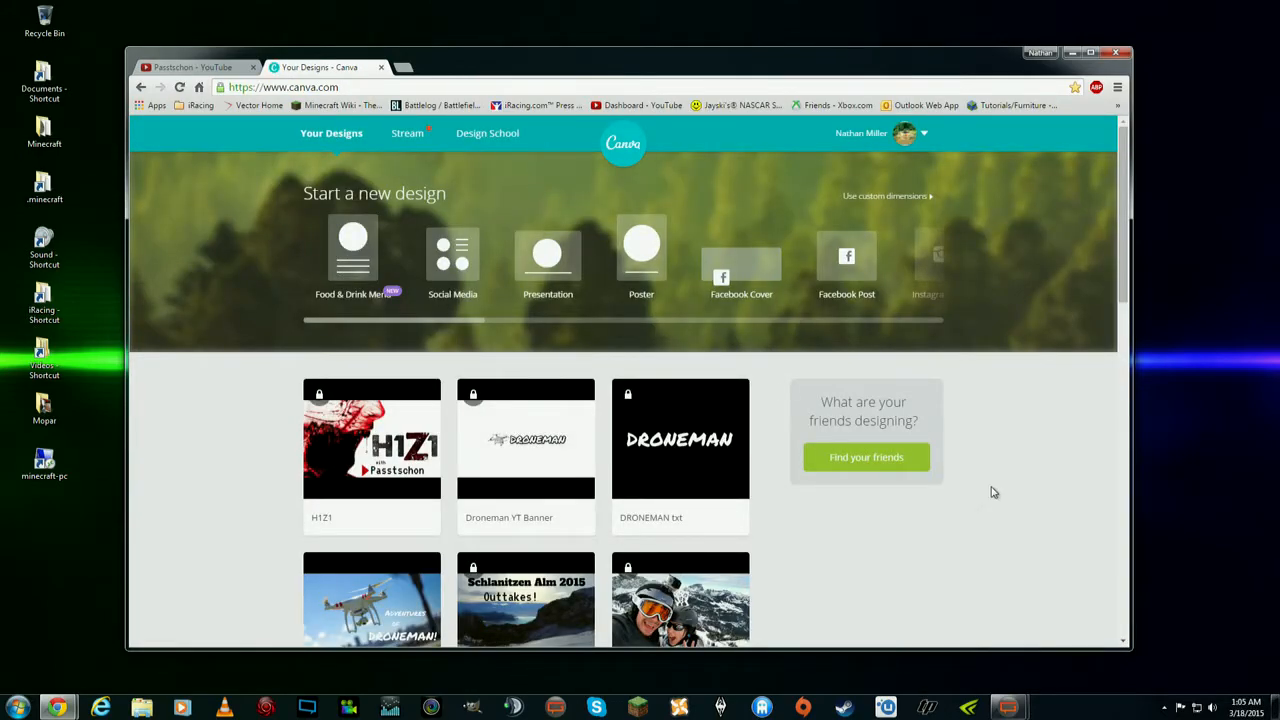
# Step: Examine the saved designs and the preset formats offered for starting a new design
pyautogui.scroll(-2, 993, 492)
pyautogui.scroll(-1, 707, 437)
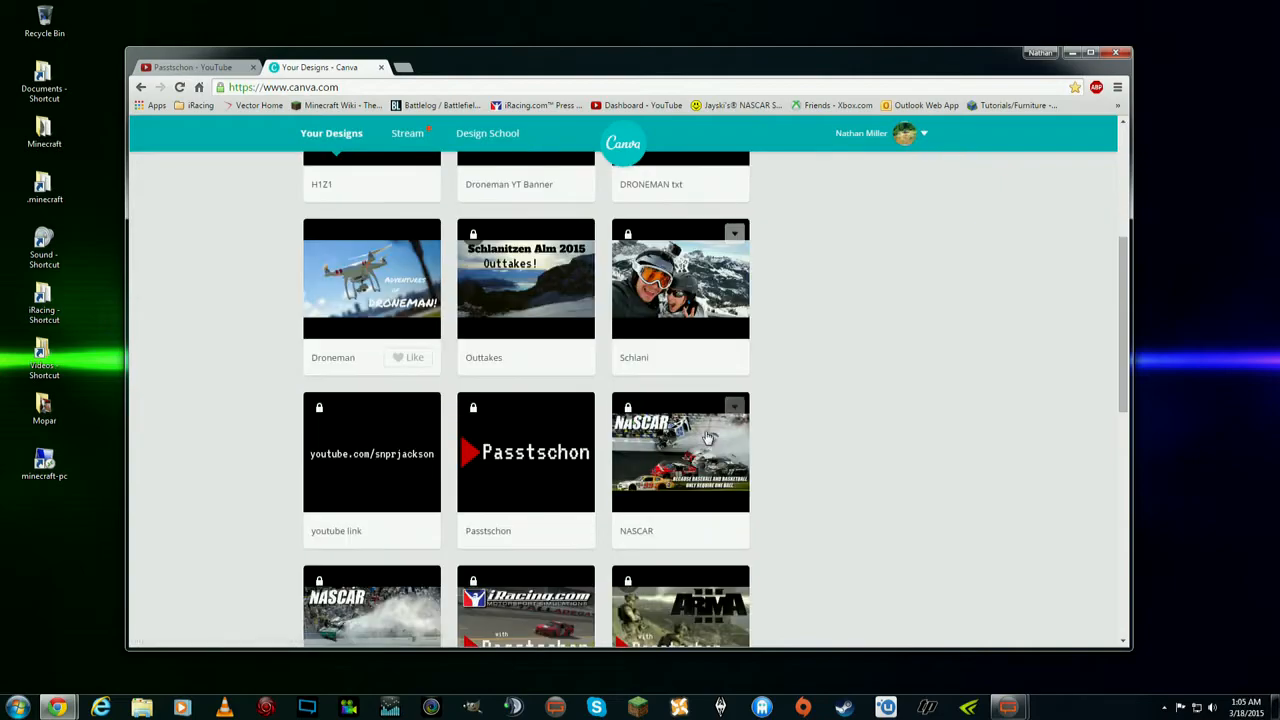
pyautogui.scroll(-2, 830, 535)
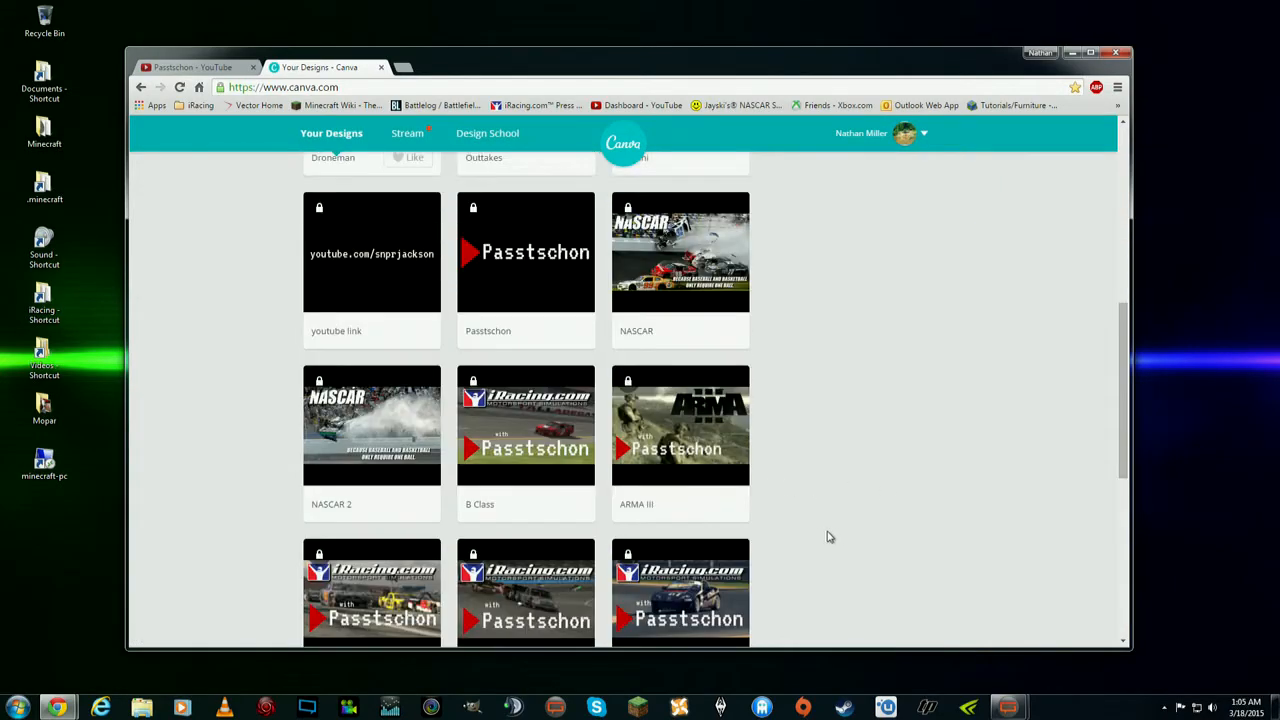
pyautogui.scroll(5, 827, 535)
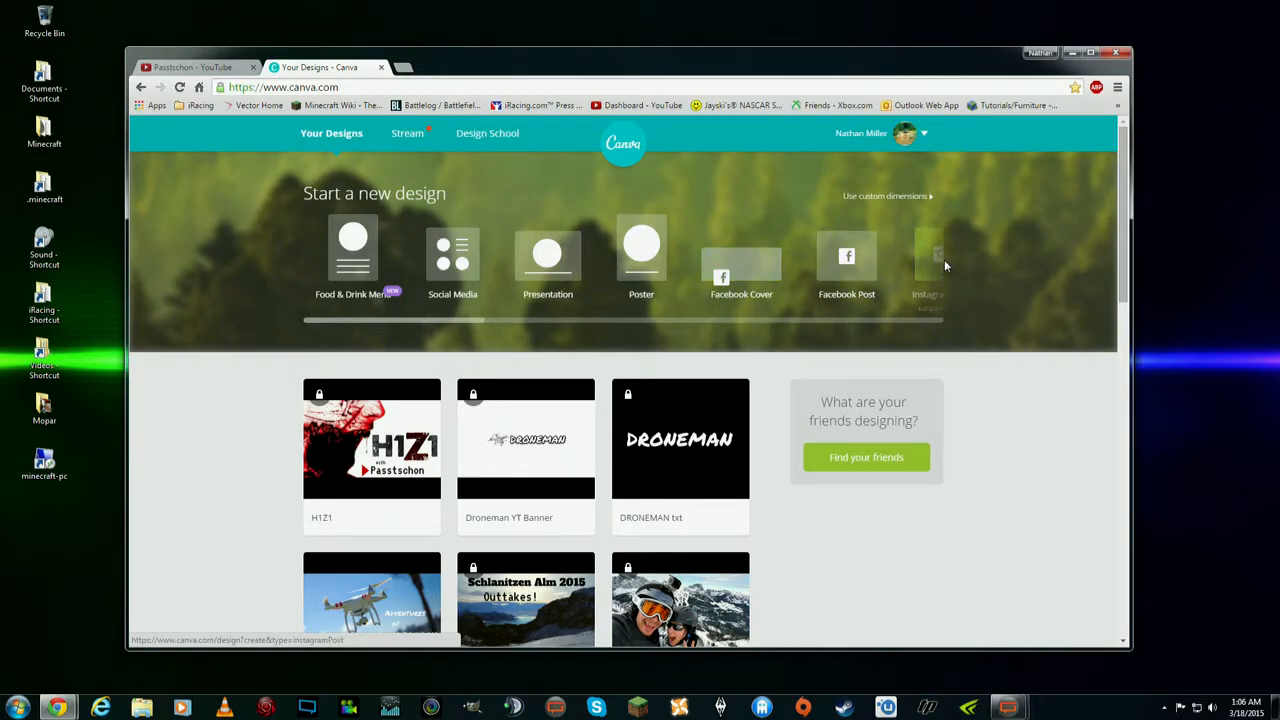
pyautogui.moveTo(434, 322); pyautogui.dragTo(665, 331)
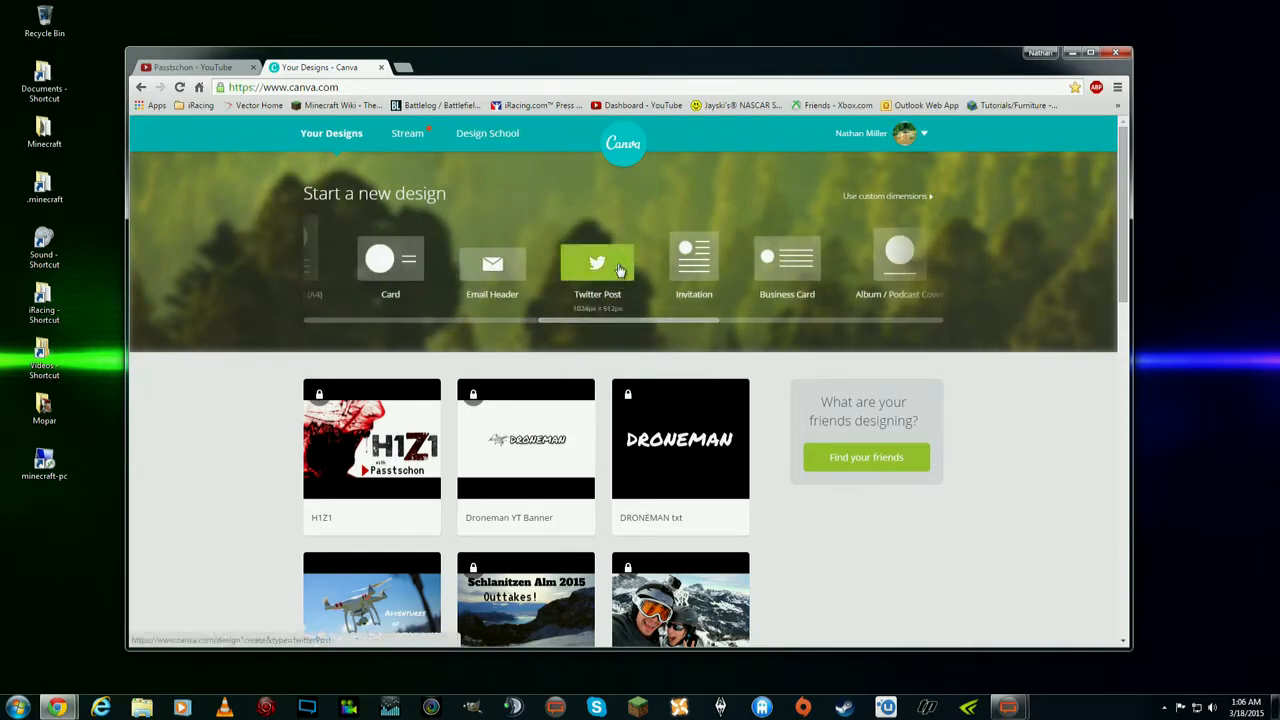
pyautogui.moveTo(698, 322); pyautogui.dragTo(446, 315)
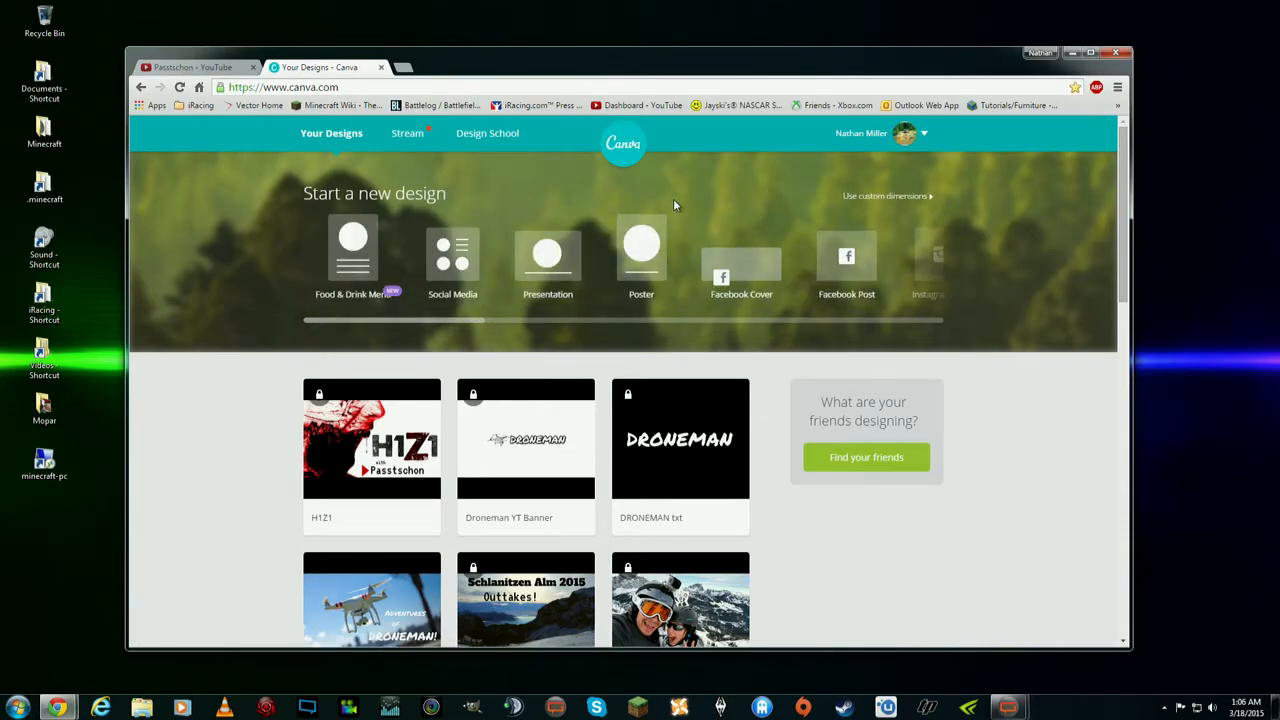
# Step: Create a new design with custom dimensions of 1280 × 720 px
pyautogui.click(883, 199)
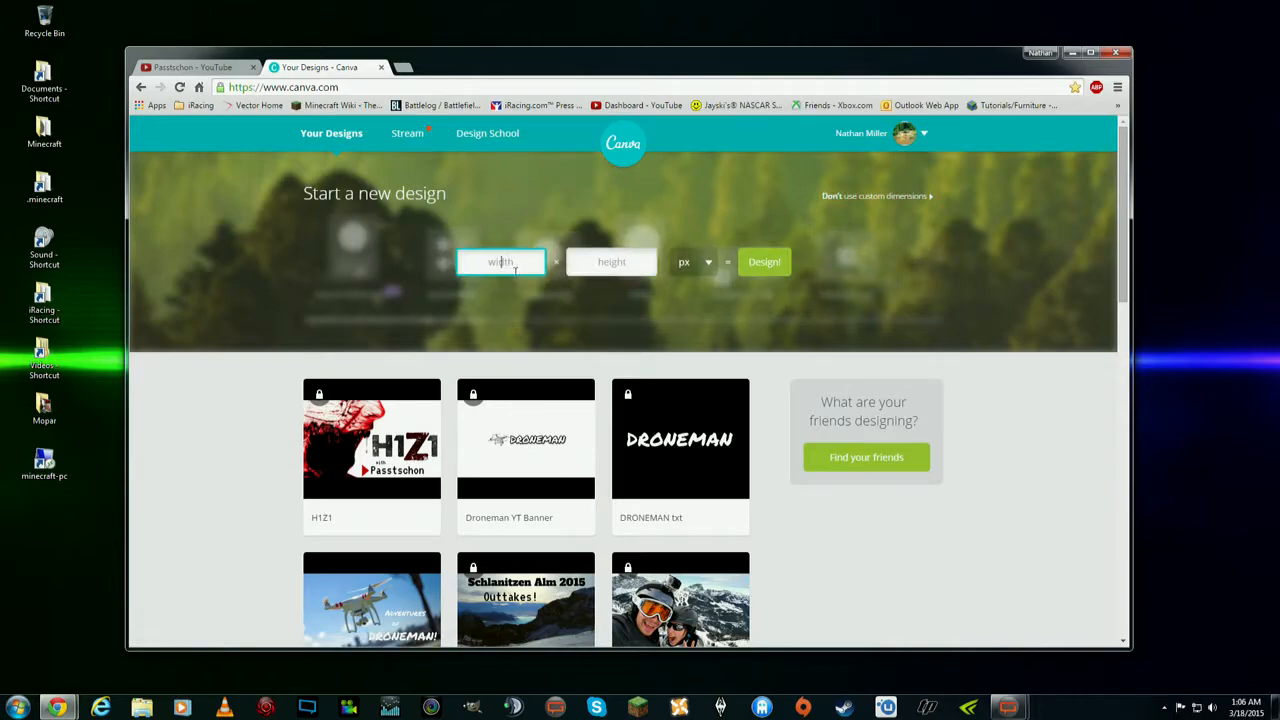
pyautogui.click(623, 251)
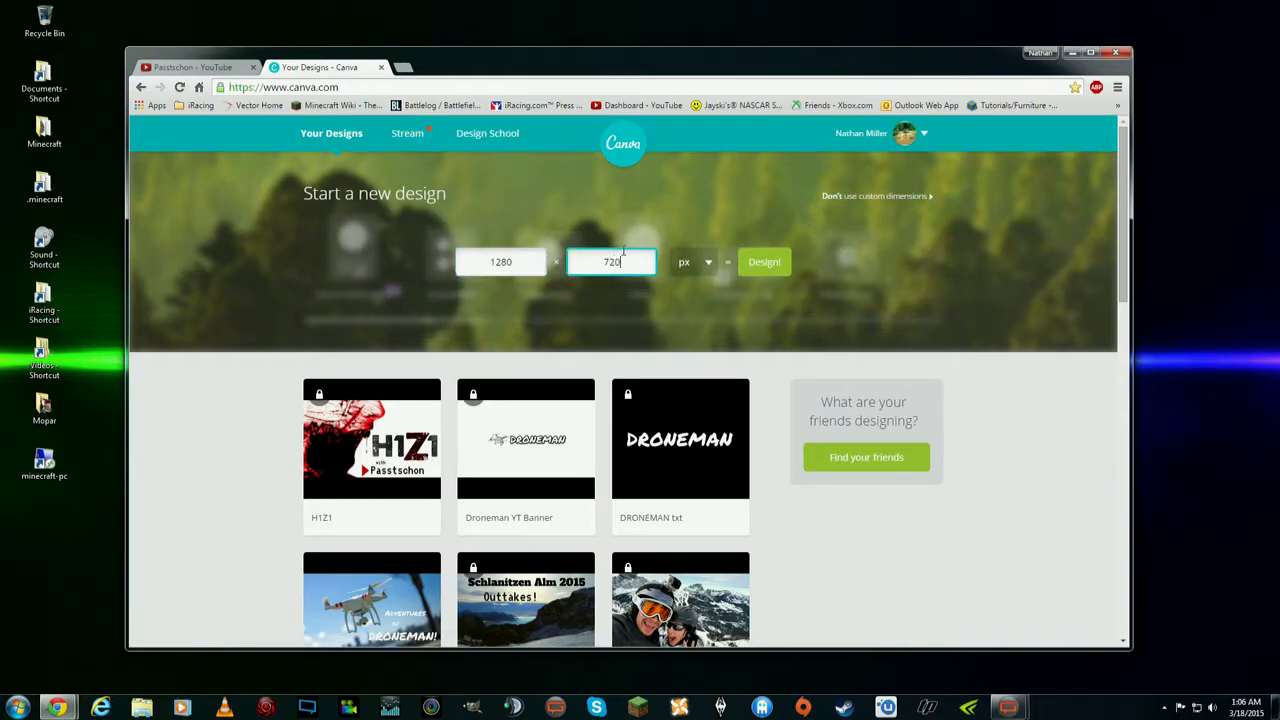
pyautogui.click(766, 270)
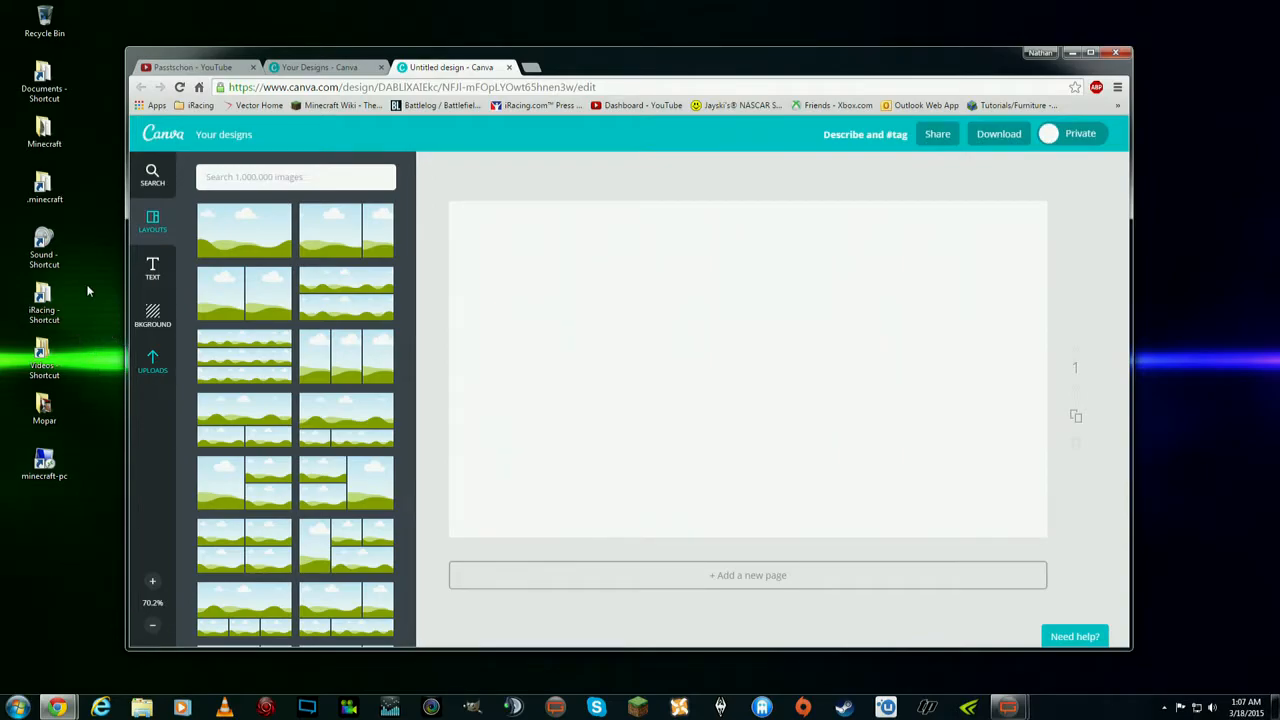
# Step: Switch to the file explorer and open the Paint Schemes folder inside My Pictures in the Documents folder
pyautogui.doubleClick(50, 86)
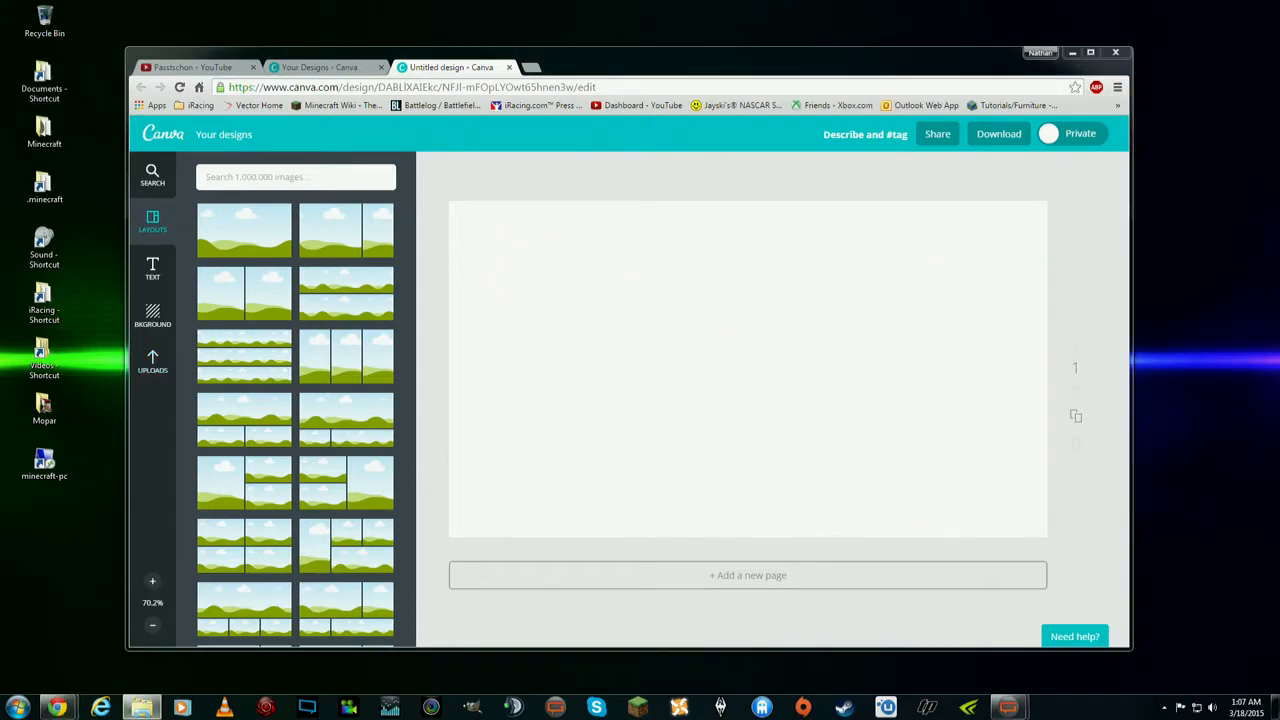
pyautogui.moveTo(633, 134); pyautogui.dragTo(741, 126)
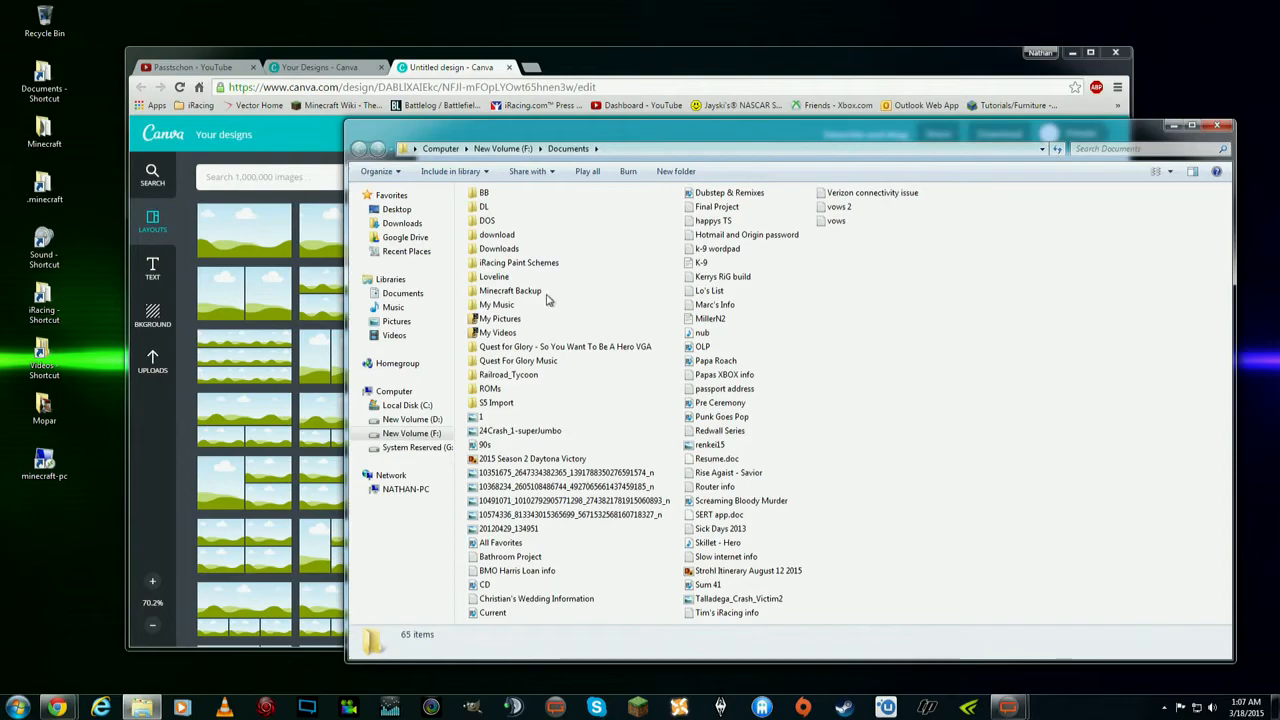
pyautogui.doubleClick(502, 319)
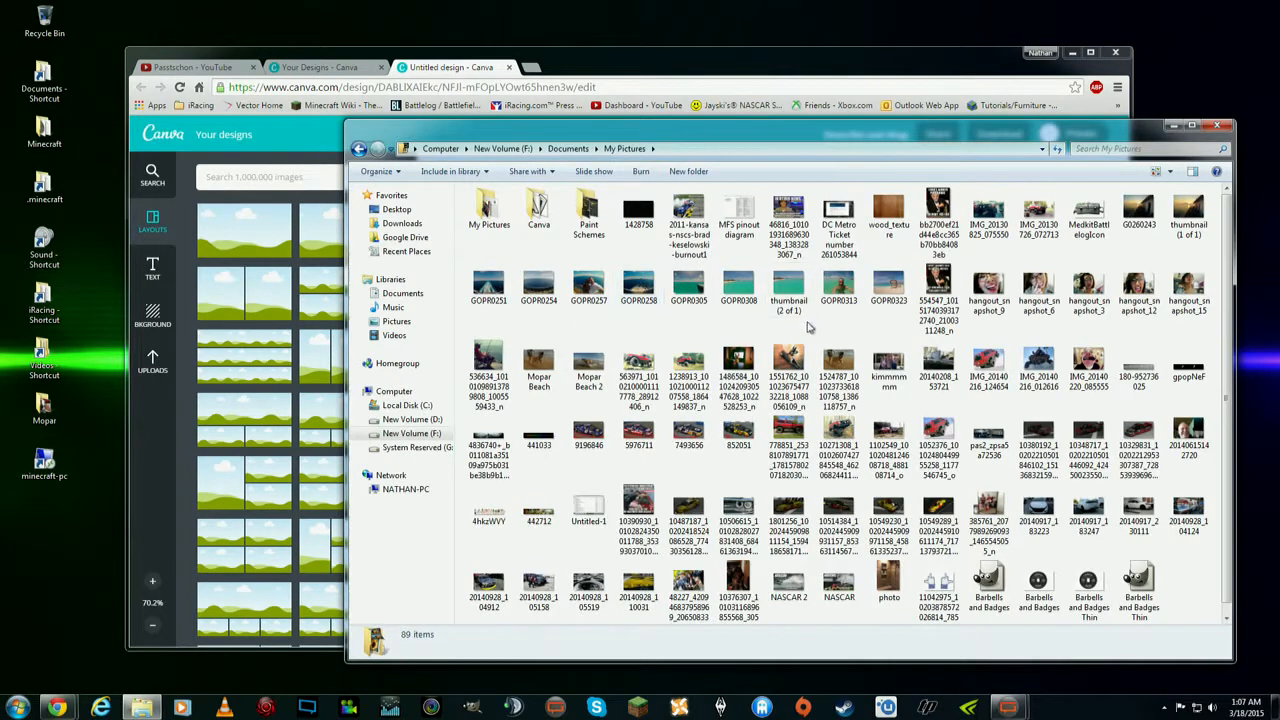
pyautogui.click(950, 435)
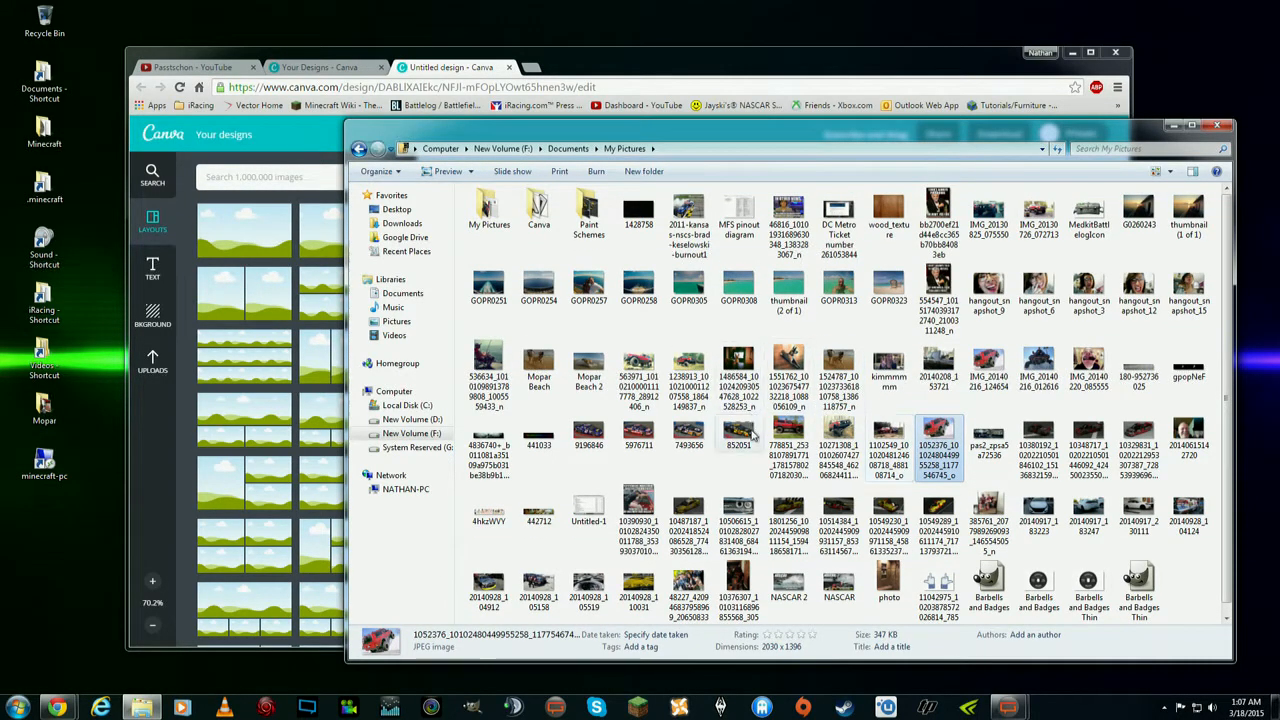
pyautogui.click(590, 210)
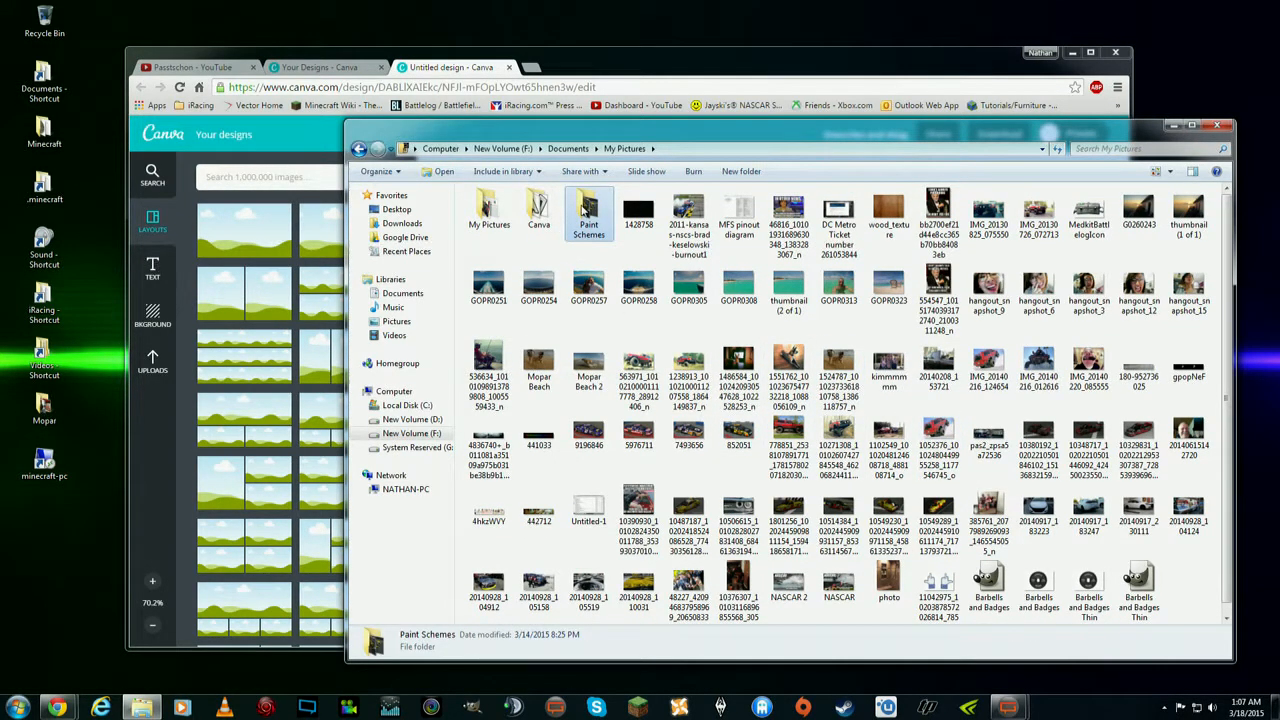
pyautogui.doubleClick(590, 210)
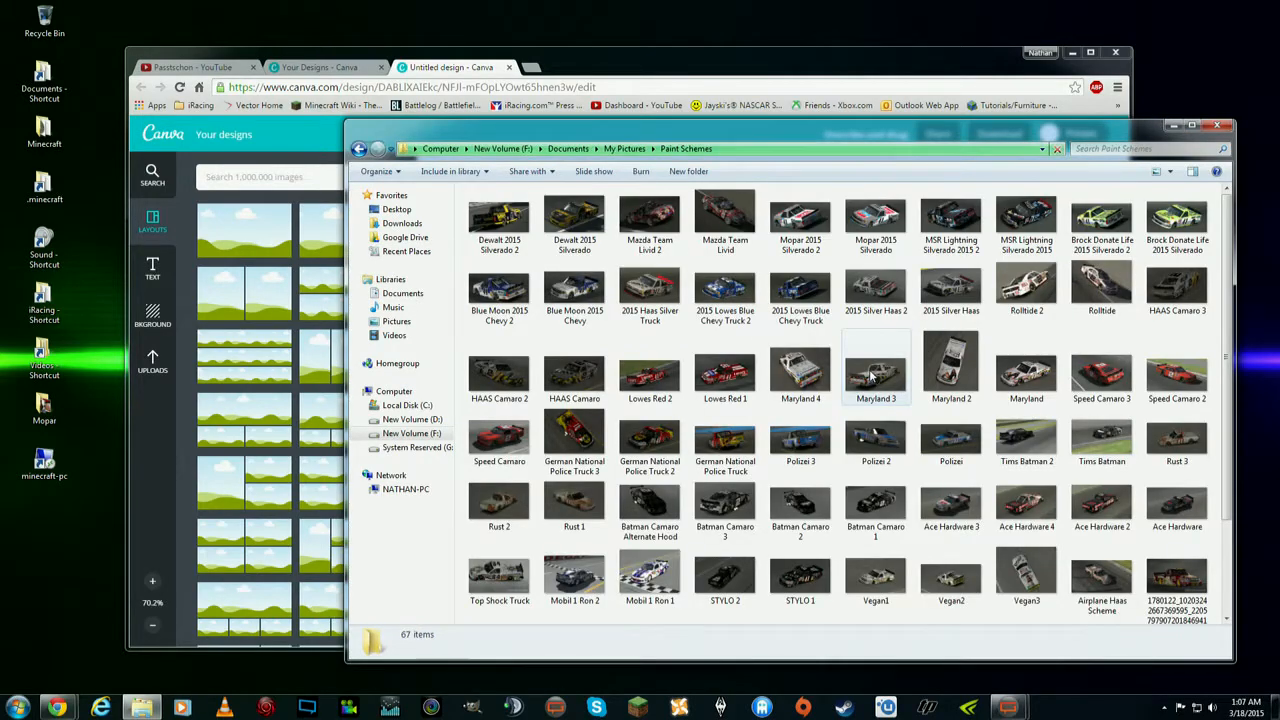
# Step: Find the 2015 Haas Silver Truck image among the paint schemes and upload it to Canva
pyautogui.scroll(-5, 937, 510)
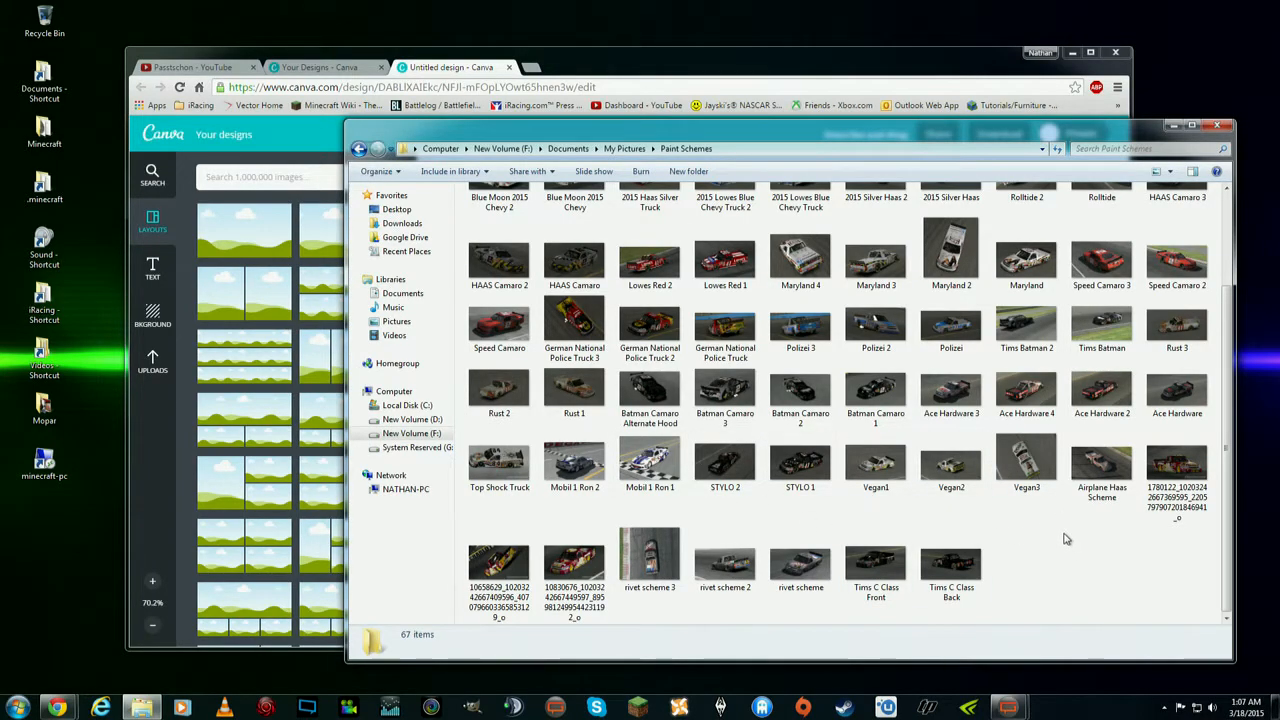
pyautogui.scroll(1, 1066, 540)
pyautogui.scroll(-1, 870, 440)
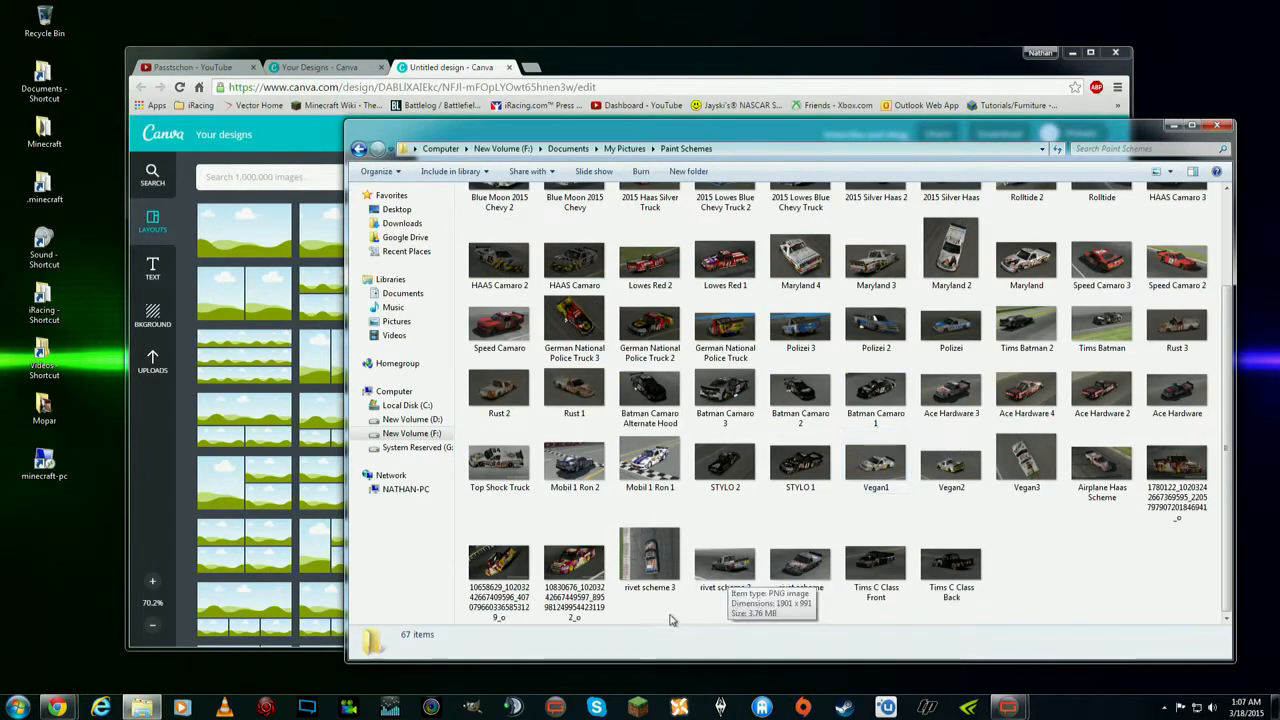
pyautogui.scroll(1, 990, 580)
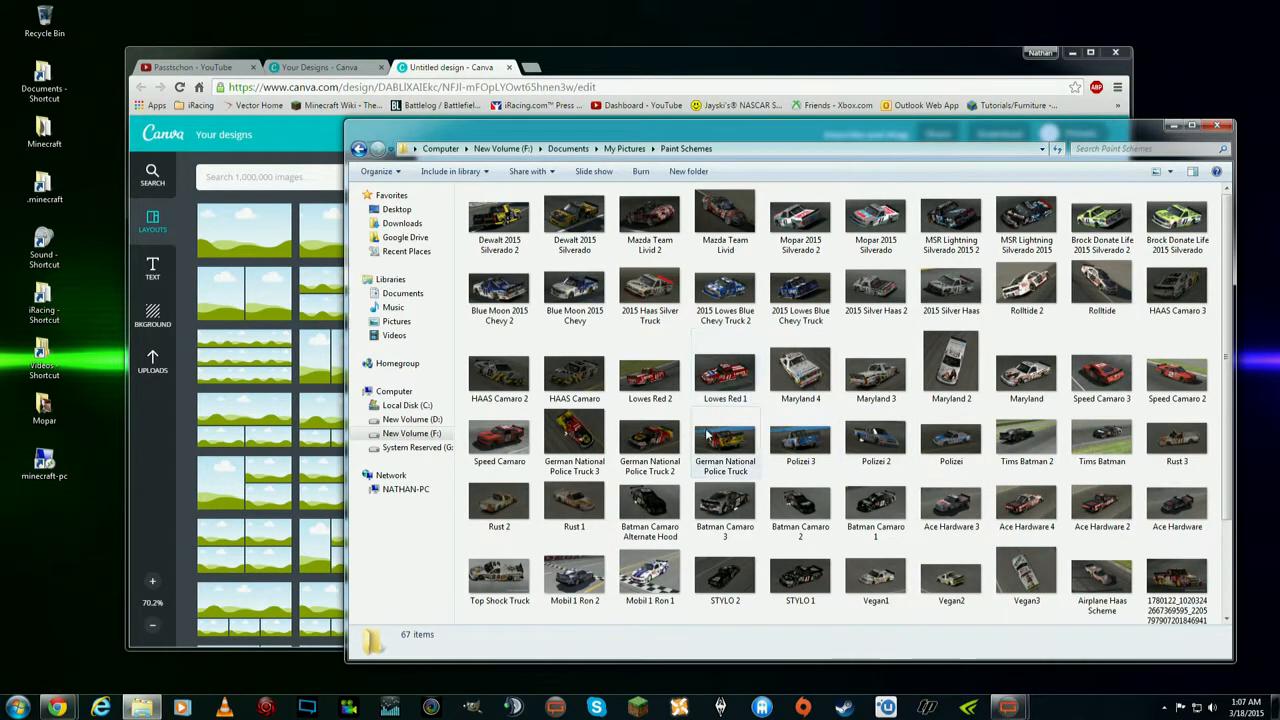
pyautogui.click(952, 292)
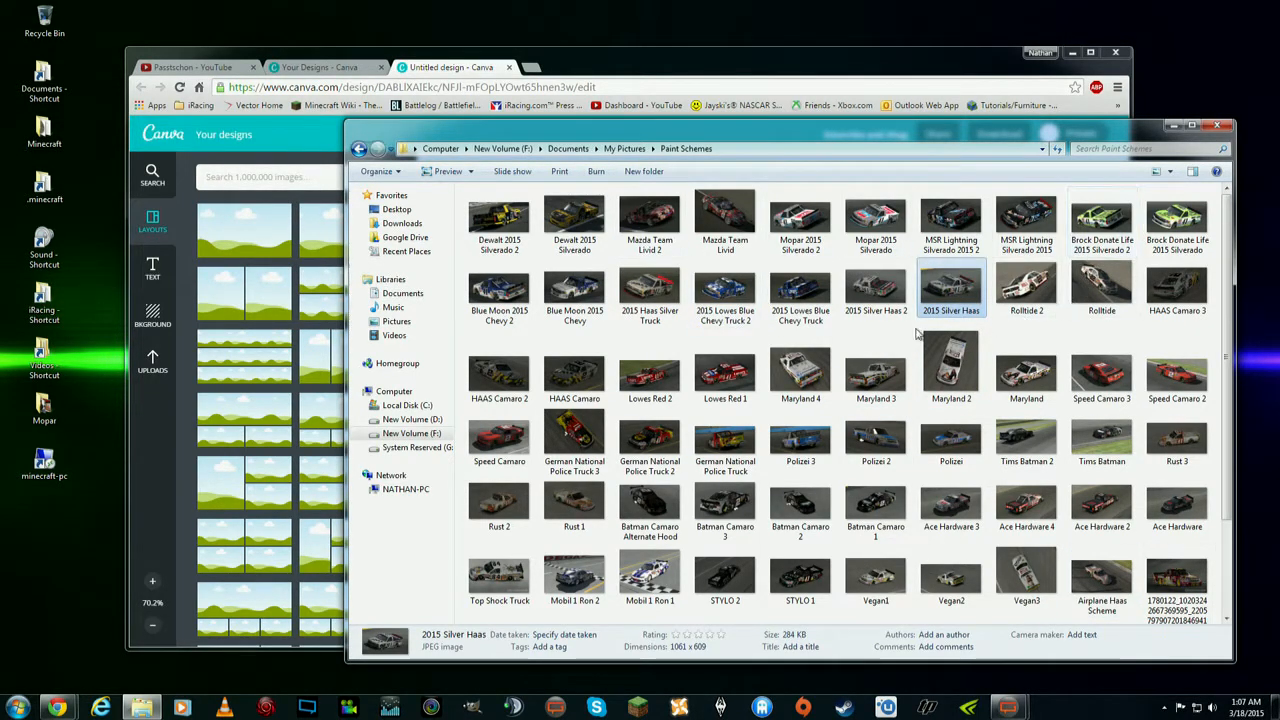
pyautogui.click(656, 289)
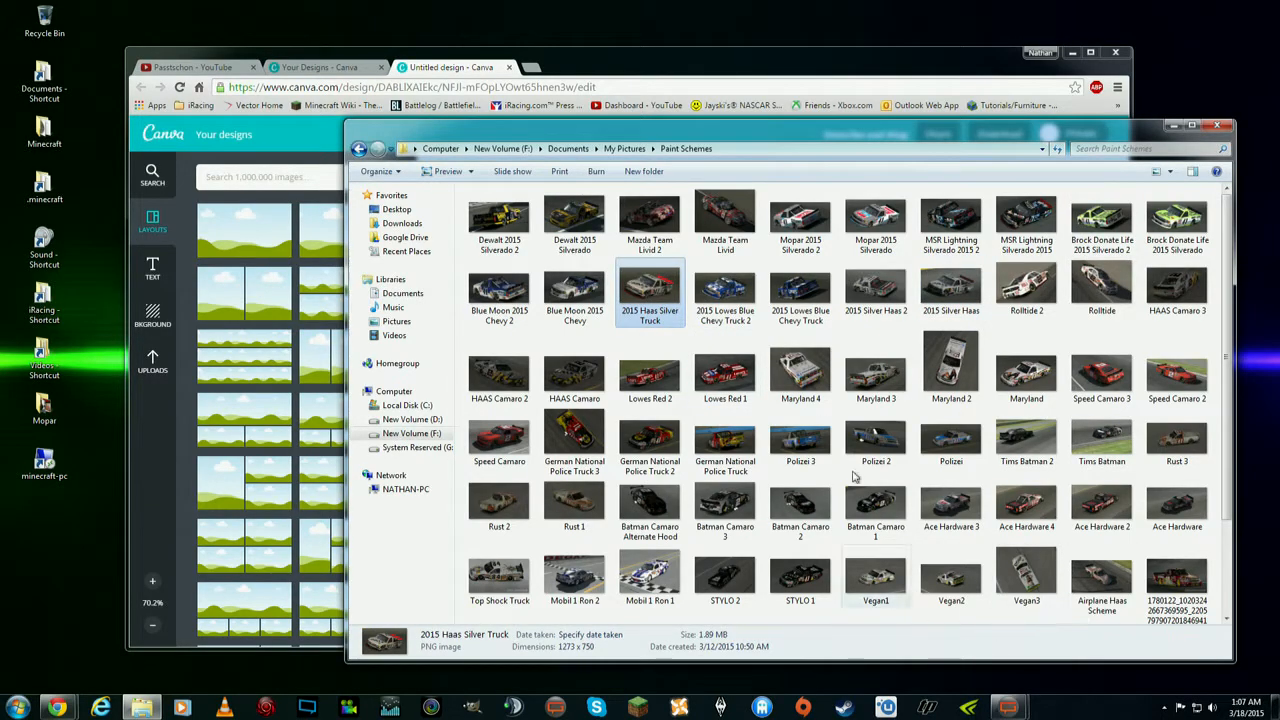
pyautogui.moveTo(778, 140)
pyautogui.mouseDown()
pyautogui.moveTo(1279, 118)
pyautogui.moveTo(806, 318)
pyautogui.moveTo(716, 328)
pyautogui.mouseUp()
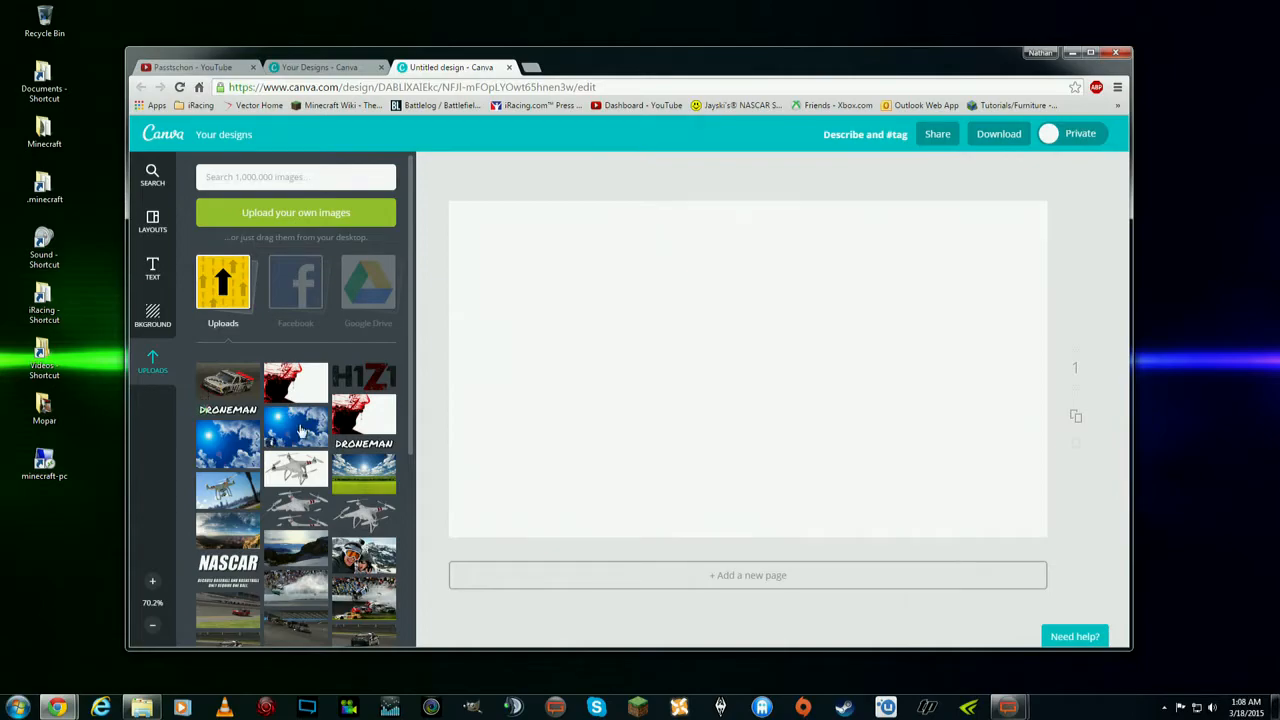
# Step: Place the uploaded silver Haas truck picture on the blank page of the design
pyautogui.scroll(-5, 240, 376)
pyautogui.scroll(5, 245, 372)
pyautogui.moveTo(226, 384); pyautogui.dragTo(703, 352)
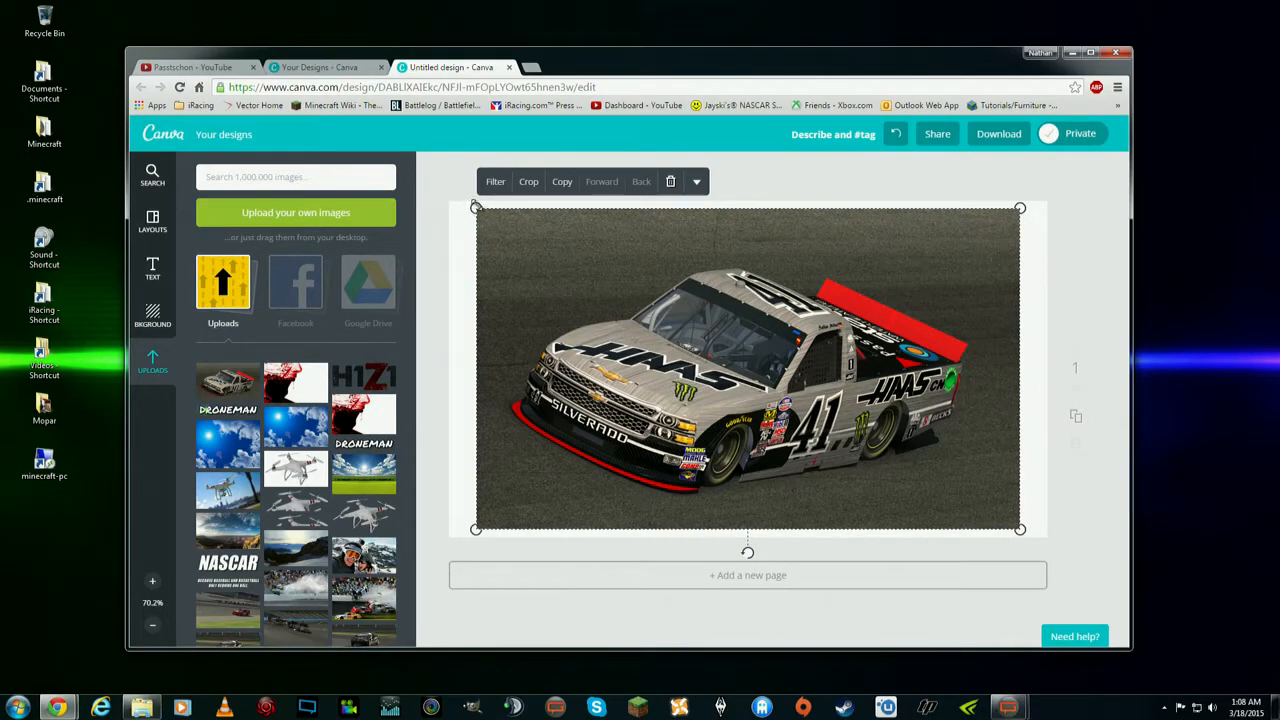
# Step: Enlarge and reposition the truck picture so it covers the whole page
pyautogui.moveTo(476, 207); pyautogui.dragTo(430, 182)
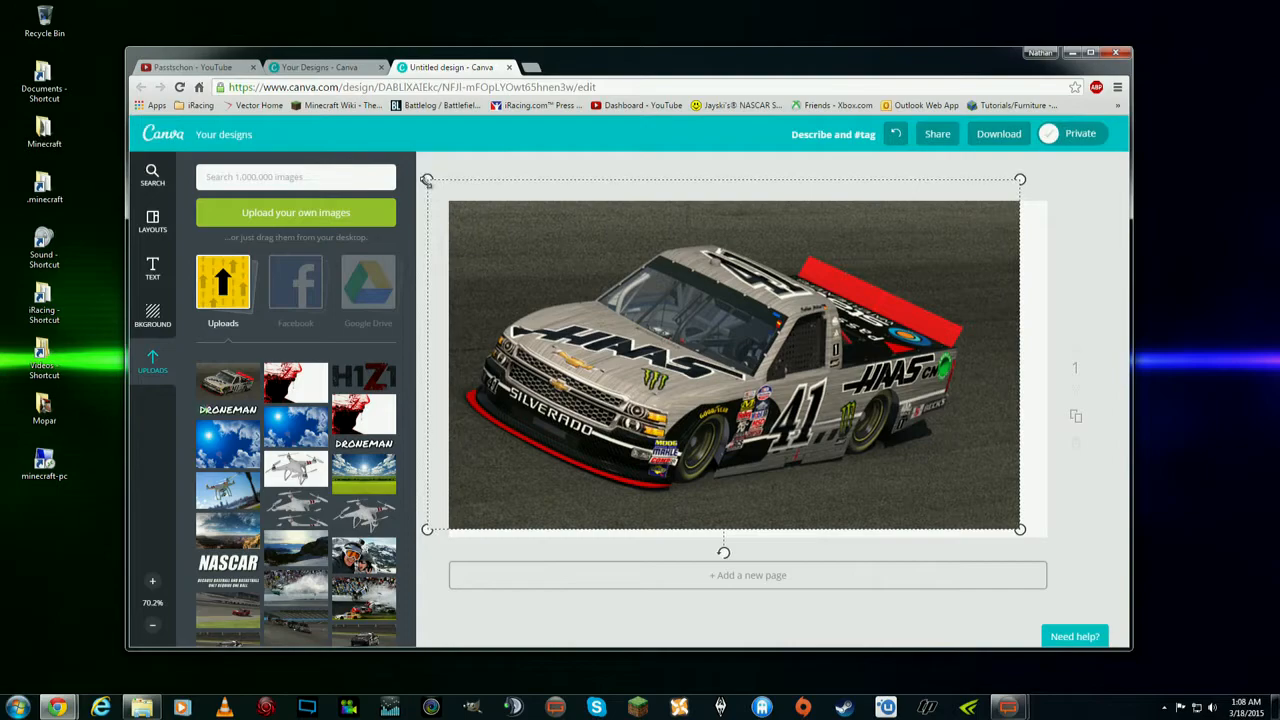
pyautogui.moveTo(662, 300); pyautogui.dragTo(685, 318)
pyautogui.moveTo(1041, 546); pyautogui.dragTo(1050, 551)
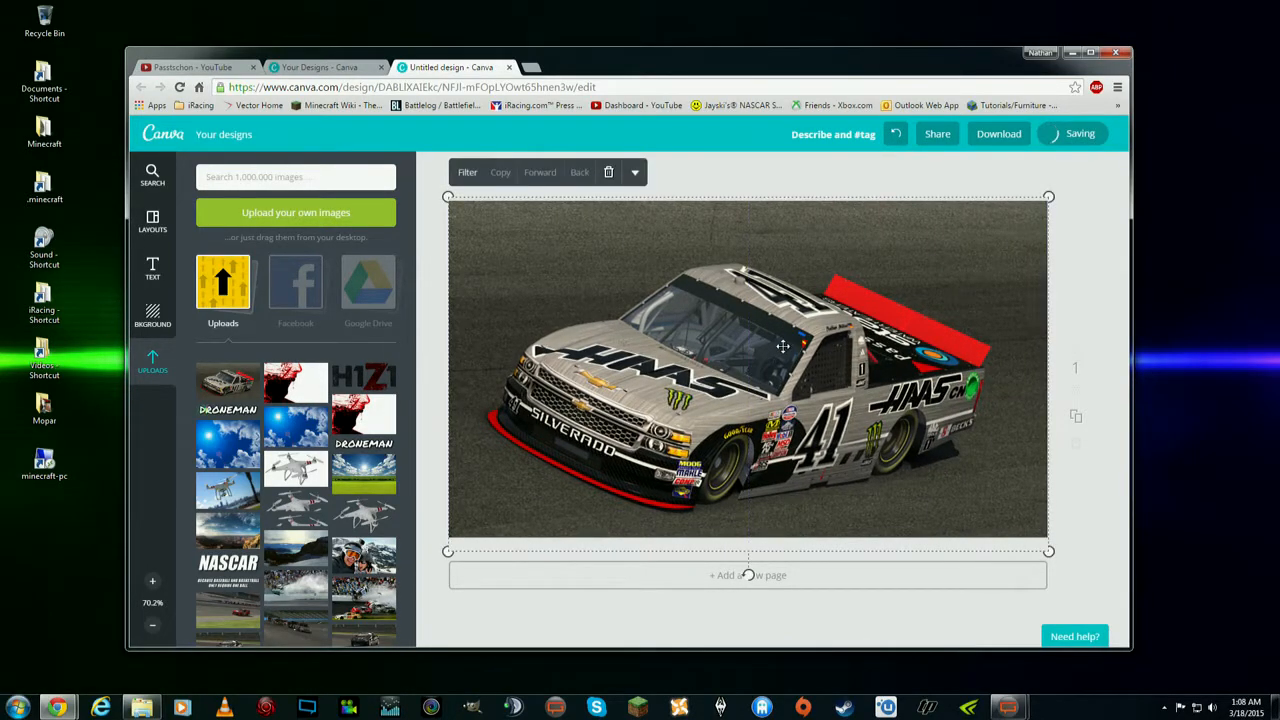
pyautogui.moveTo(819, 329); pyautogui.dragTo(814, 316)
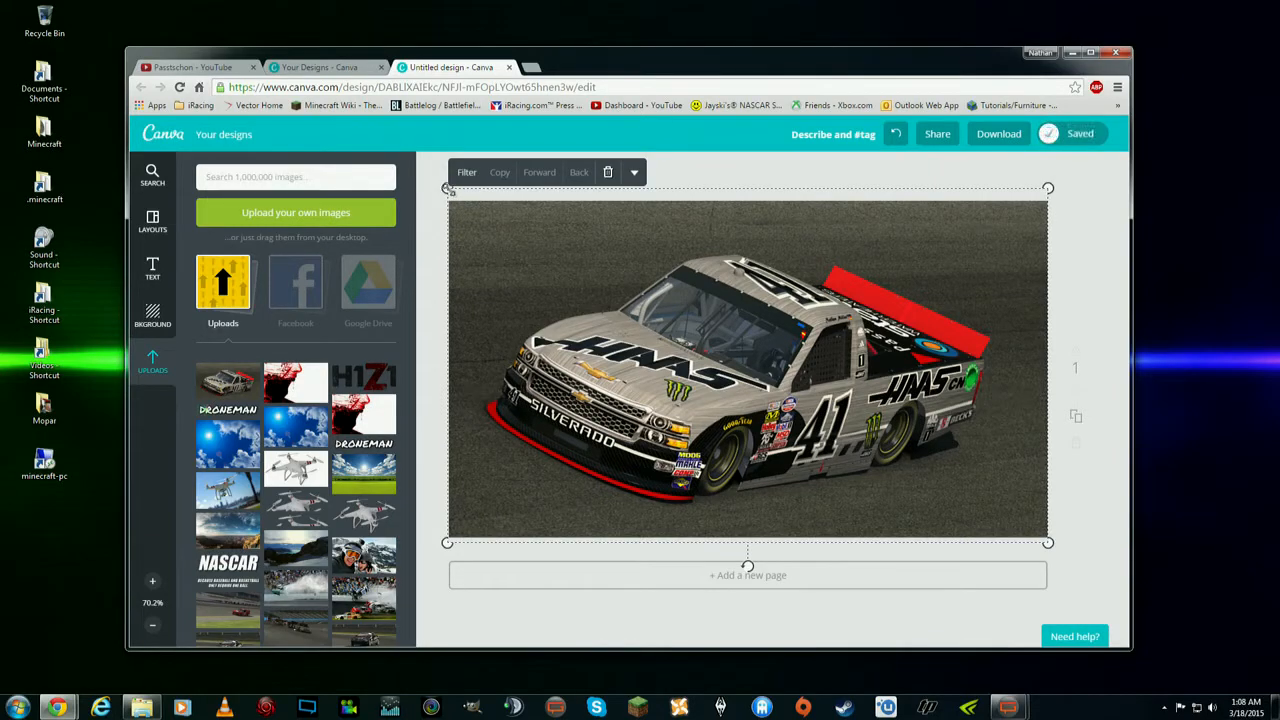
pyautogui.moveTo(1048, 543)
pyautogui.mouseDown()
pyautogui.moveTo(1060, 550)
pyautogui.moveTo(1046, 532)
pyautogui.moveTo(1052, 545)
pyautogui.mouseUp()
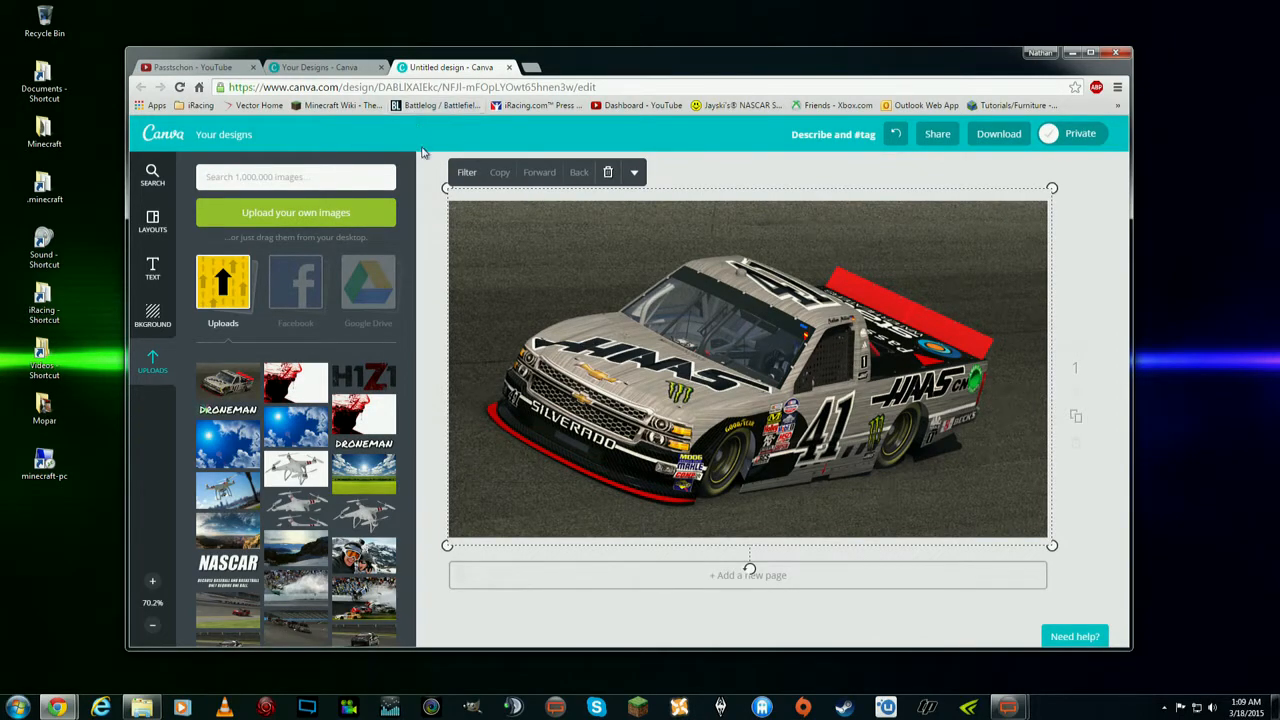
pyautogui.scroll(-3, 358, 371)
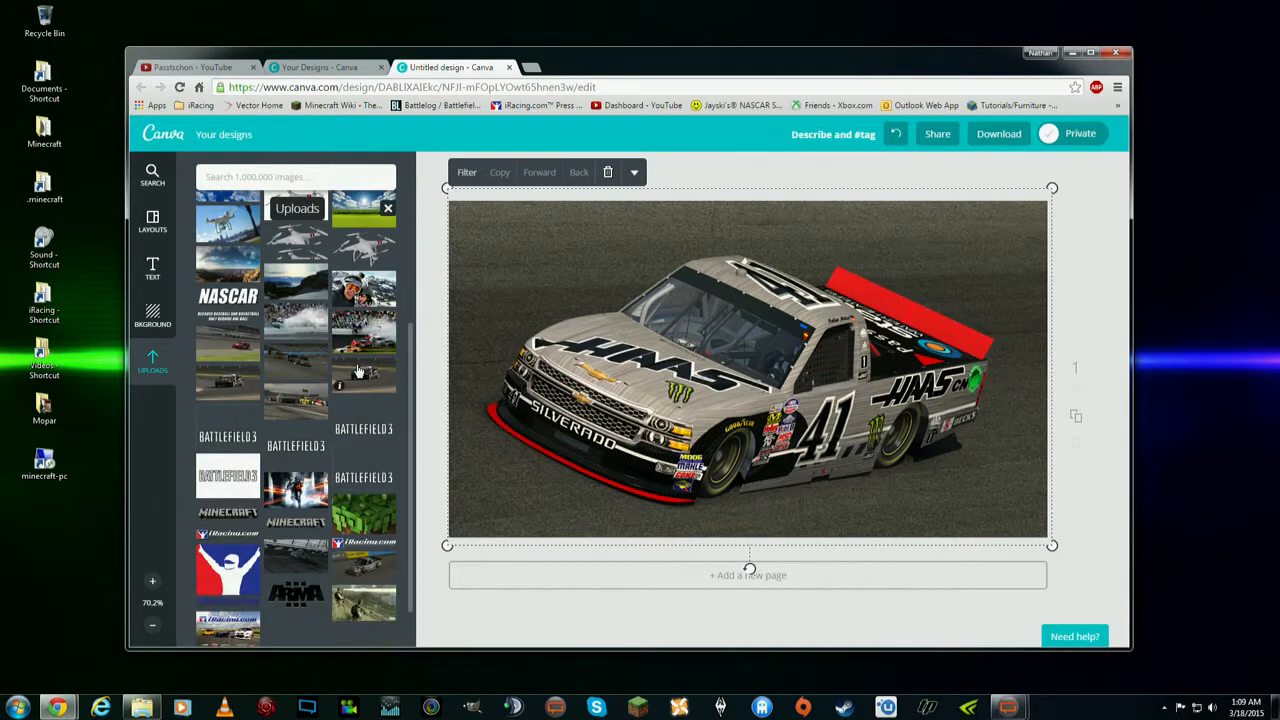
pyautogui.scroll(-1, 358, 371)
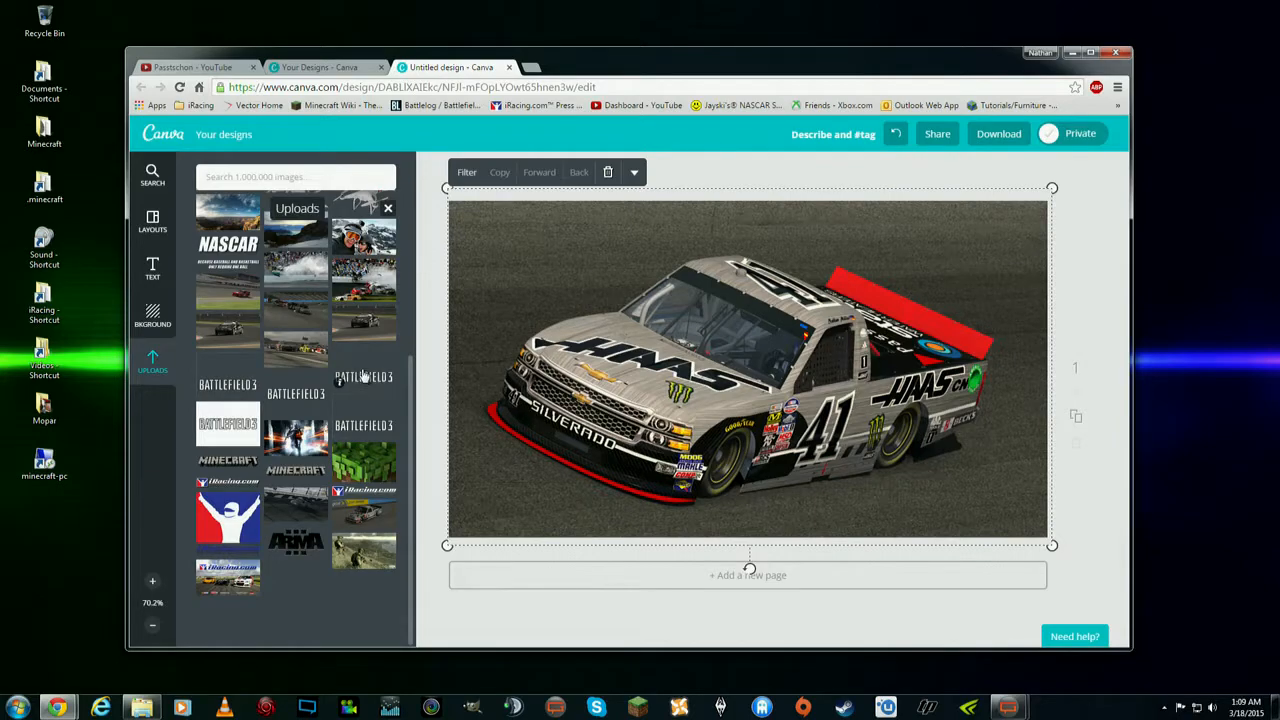
pyautogui.scroll(5, 363, 375)
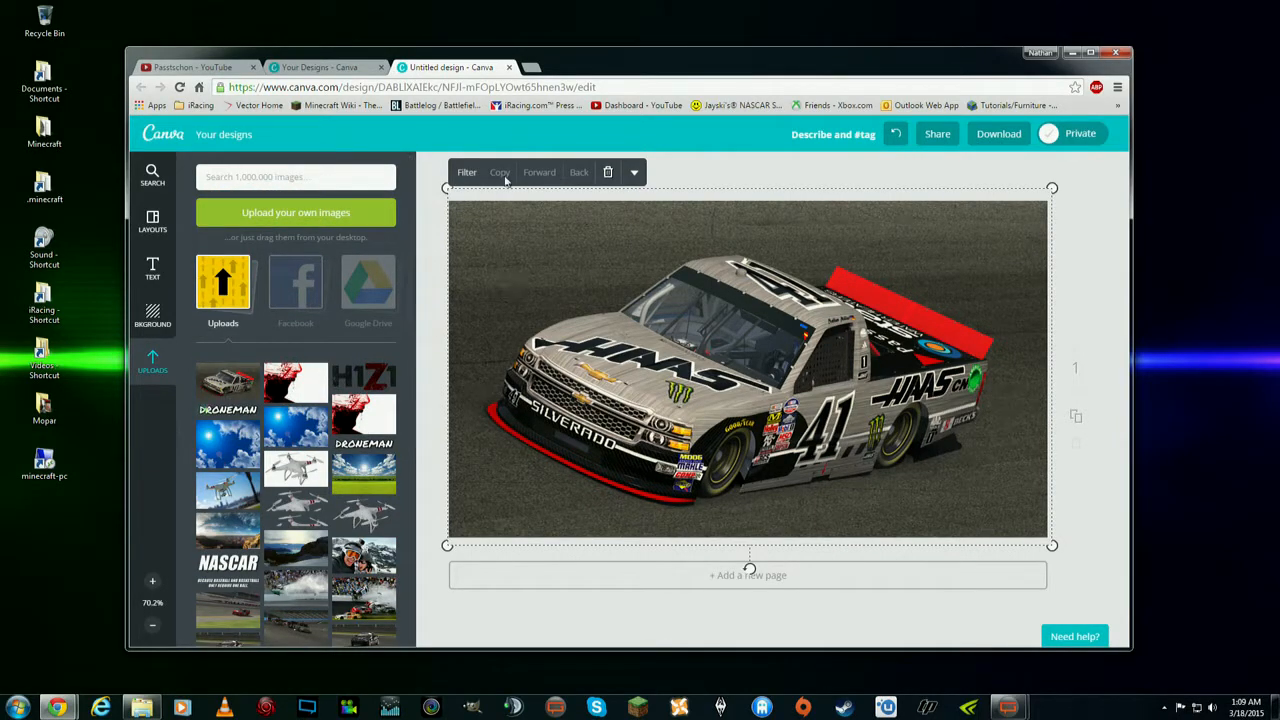
# Step: Search Google in a new browser tab for "iracing logo png" and show the image results
pyautogui.click(530, 70)
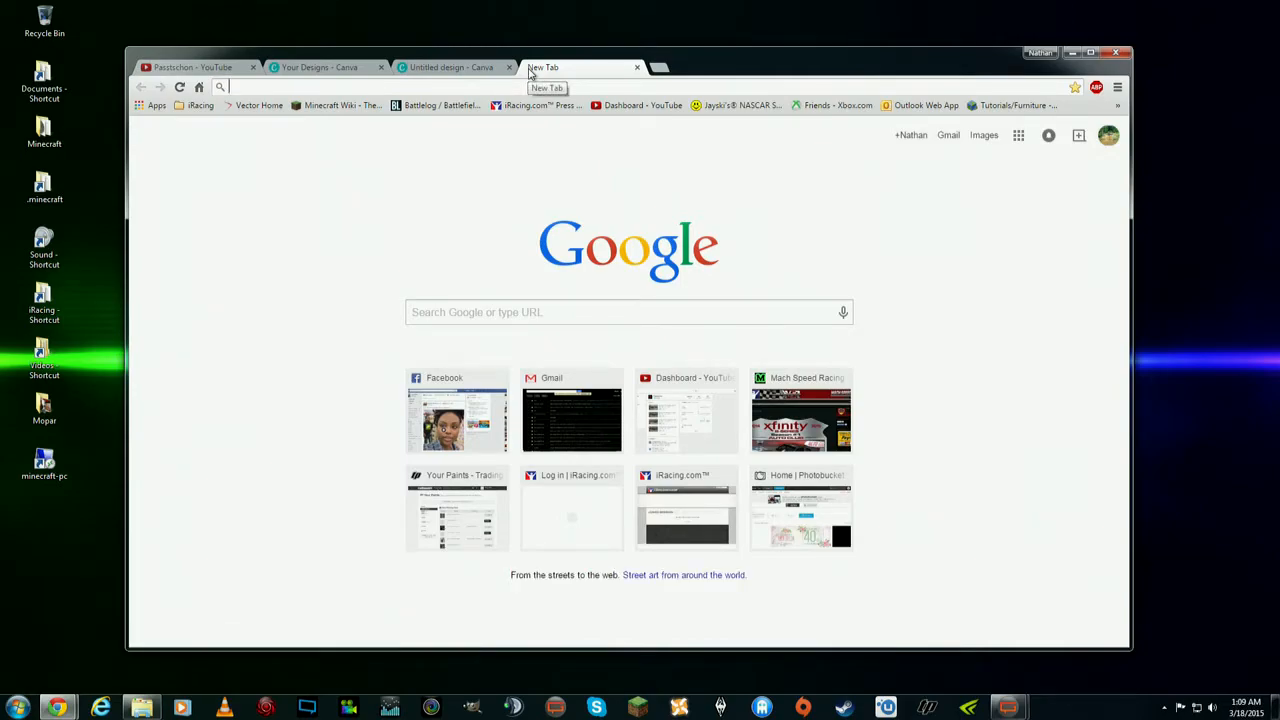
pyautogui.click(523, 312)
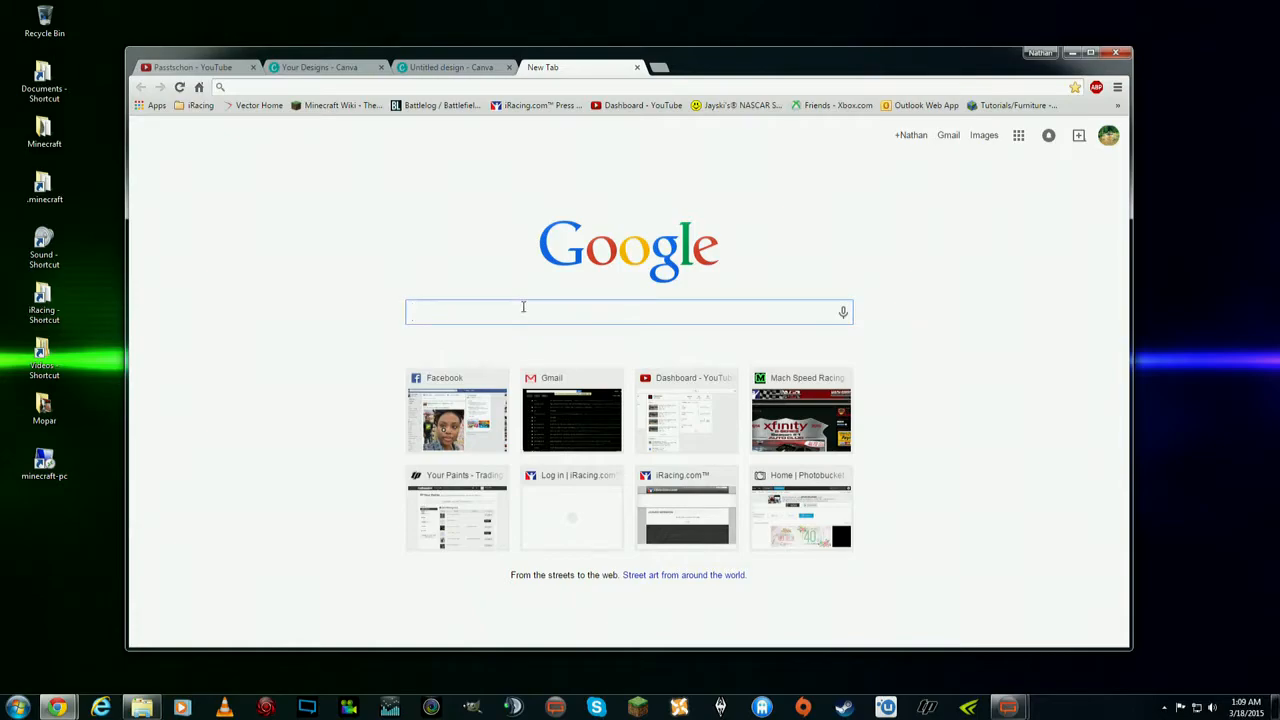
pyautogui.write('iracing l')
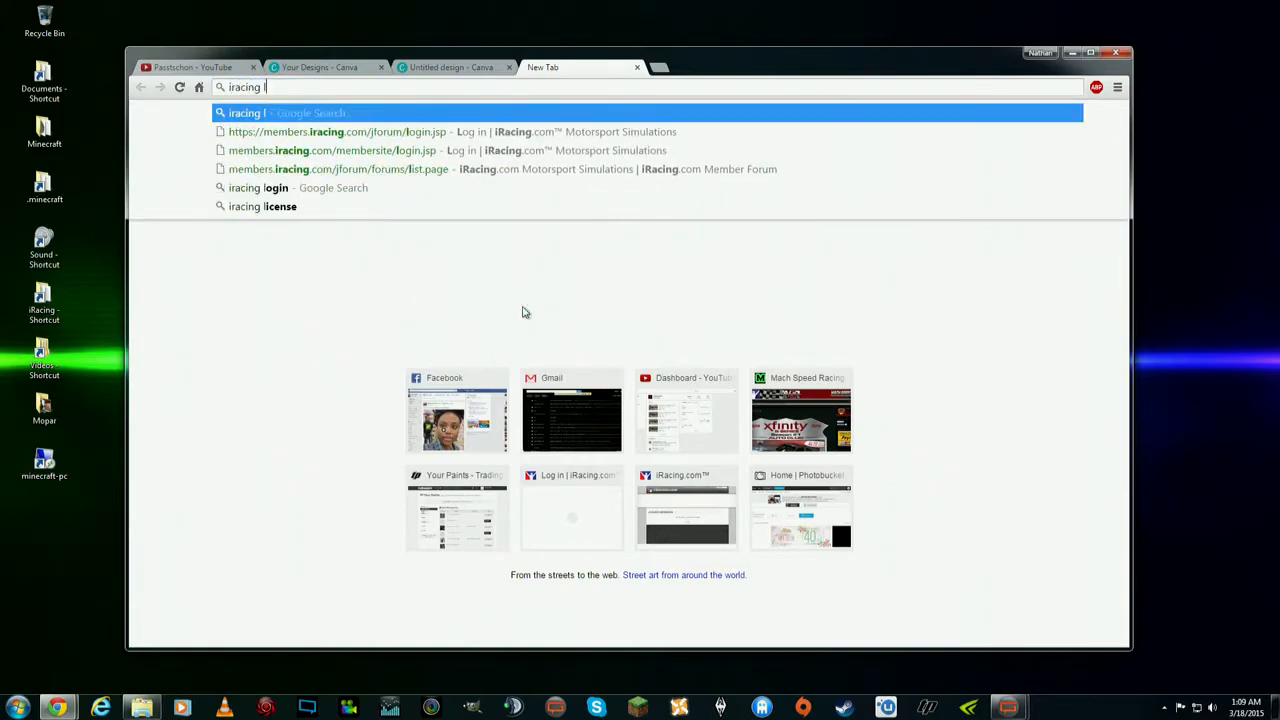
pyautogui.write('ogo')
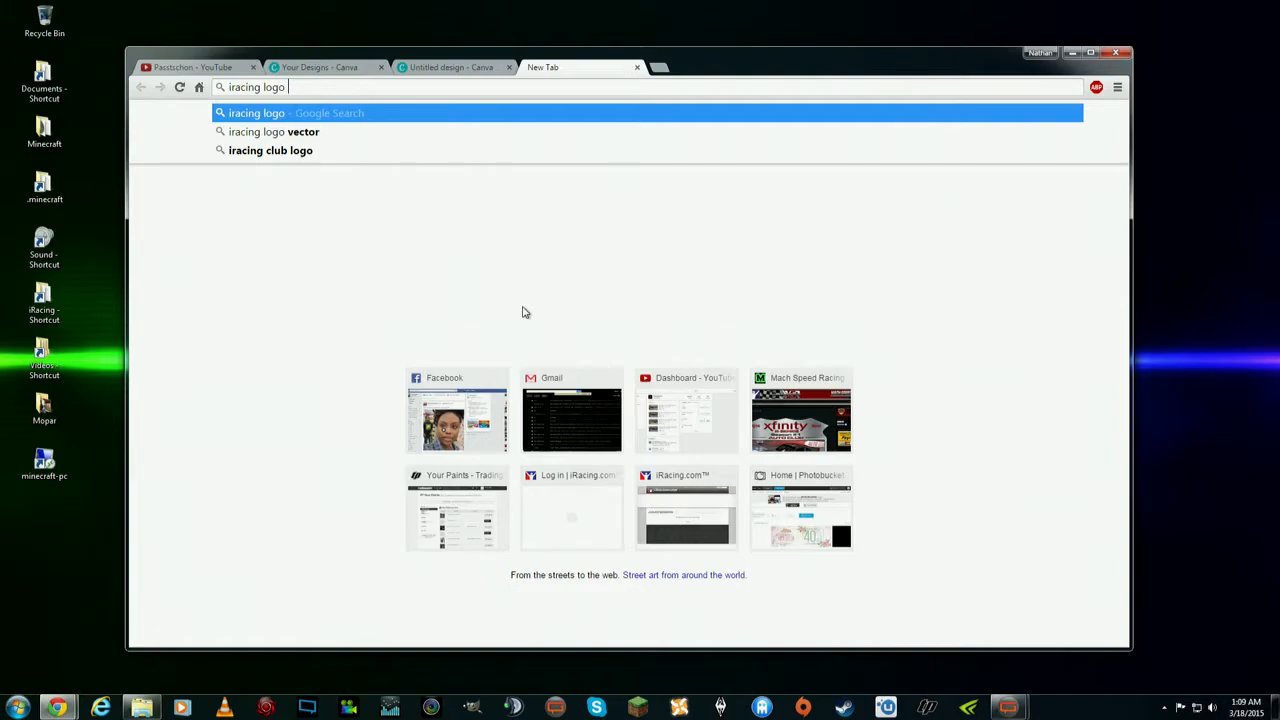
pyautogui.write('png')
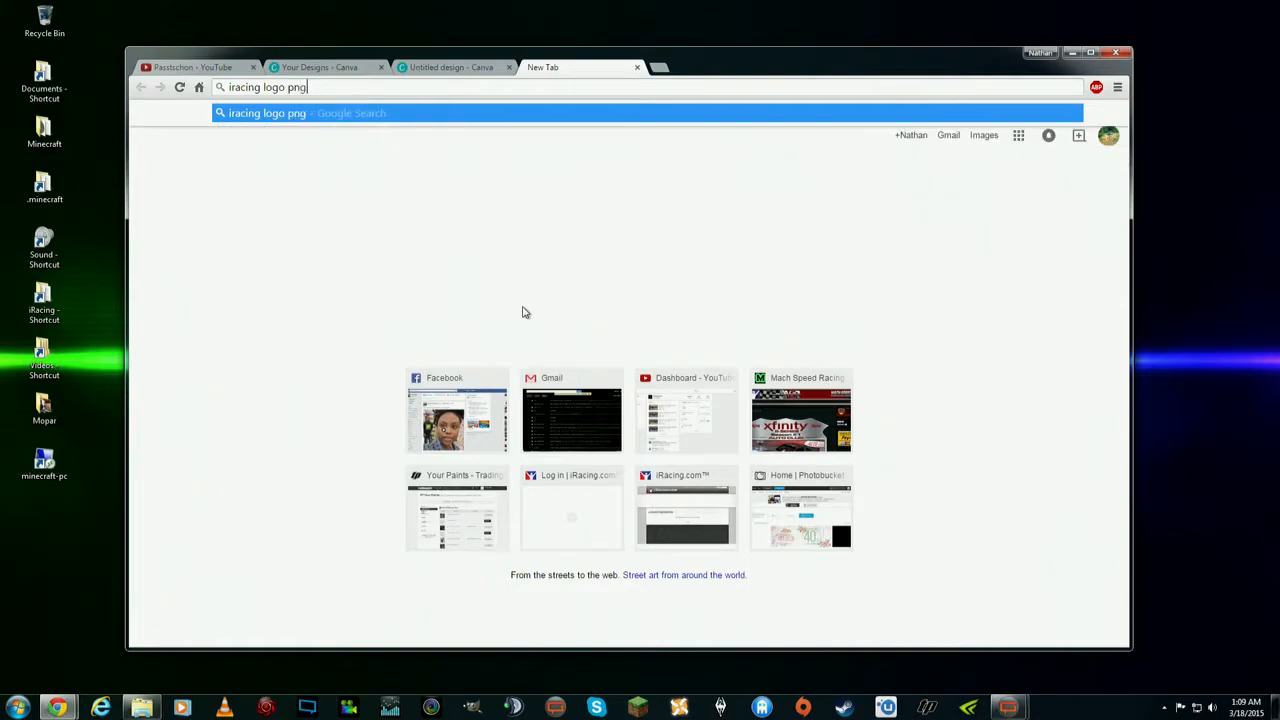
pyautogui.press('Return')
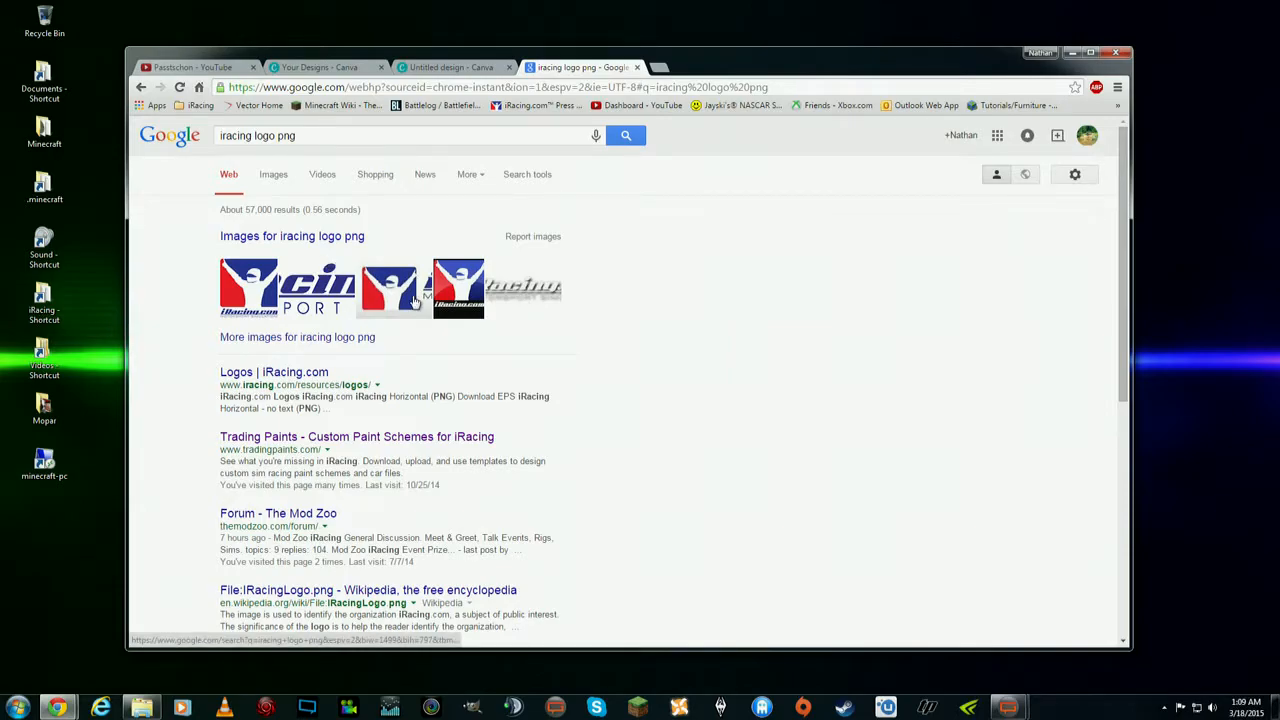
pyautogui.click(275, 176)
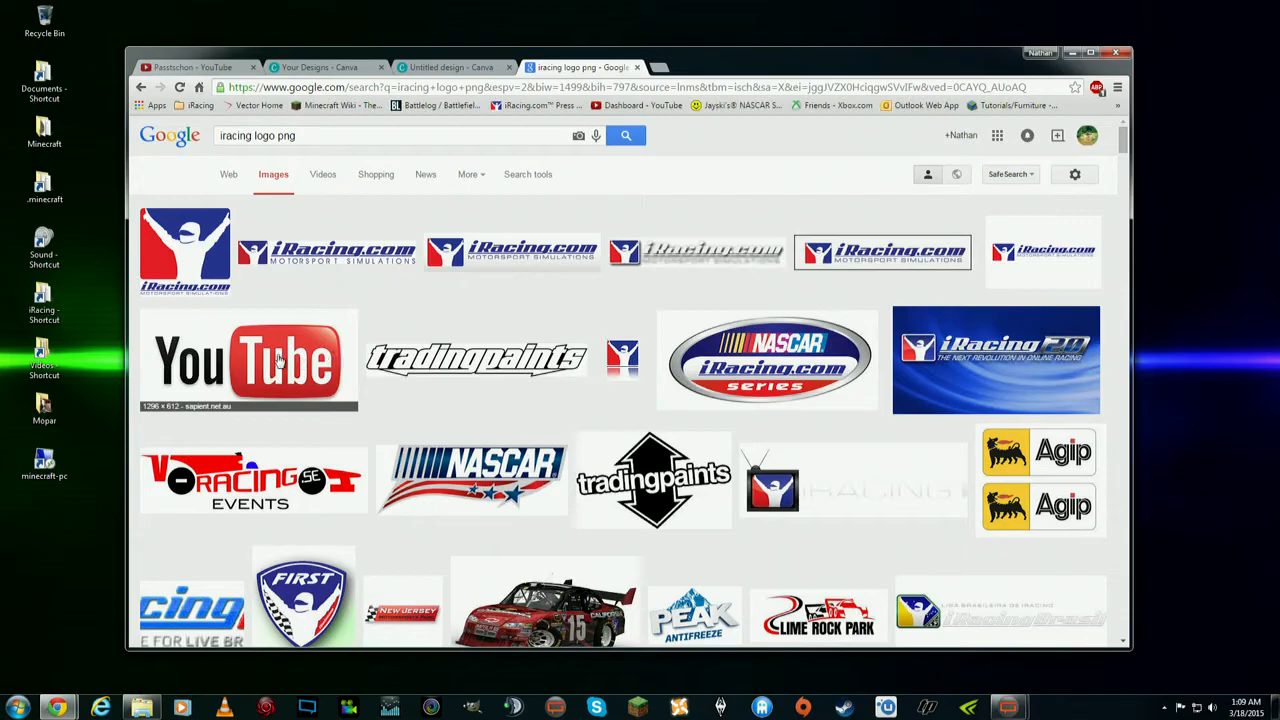
# Step: Browse through the image results for a suitable iRacing logo and return to the start of the results
pyautogui.scroll(-2, 757, 342)
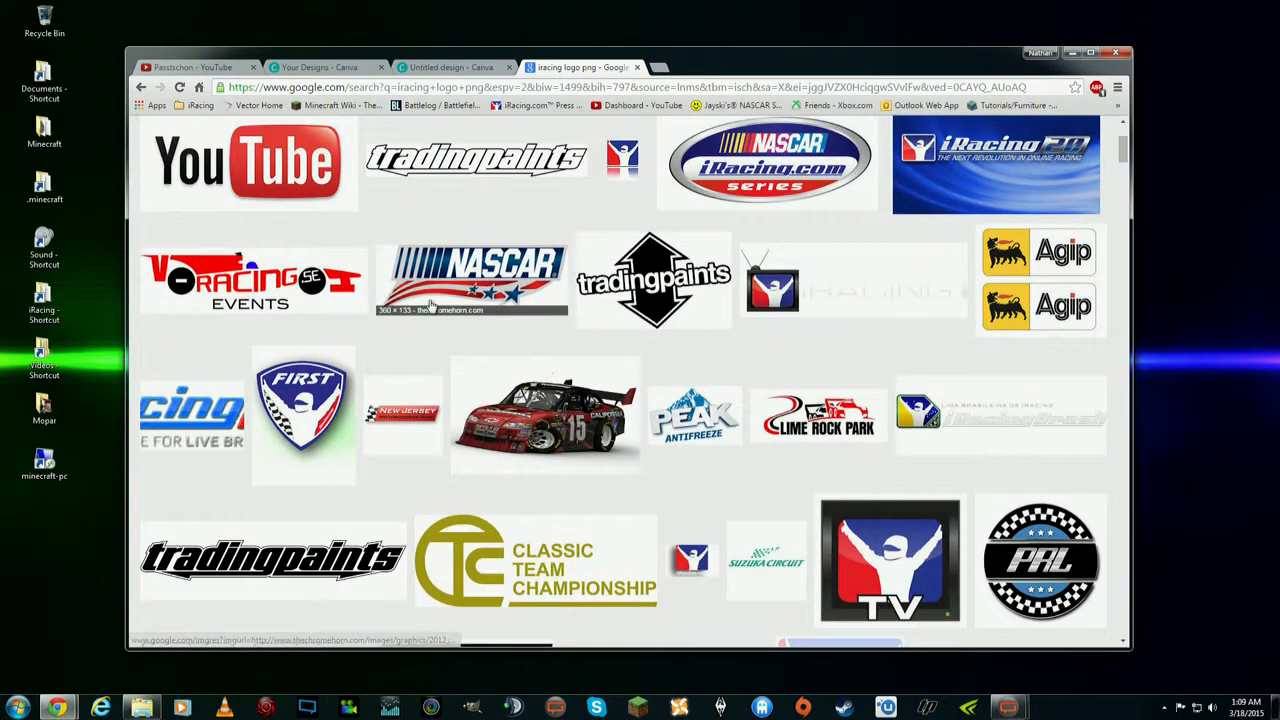
pyautogui.scroll(-2, 757, 342)
pyautogui.scroll(-3, 507, 342)
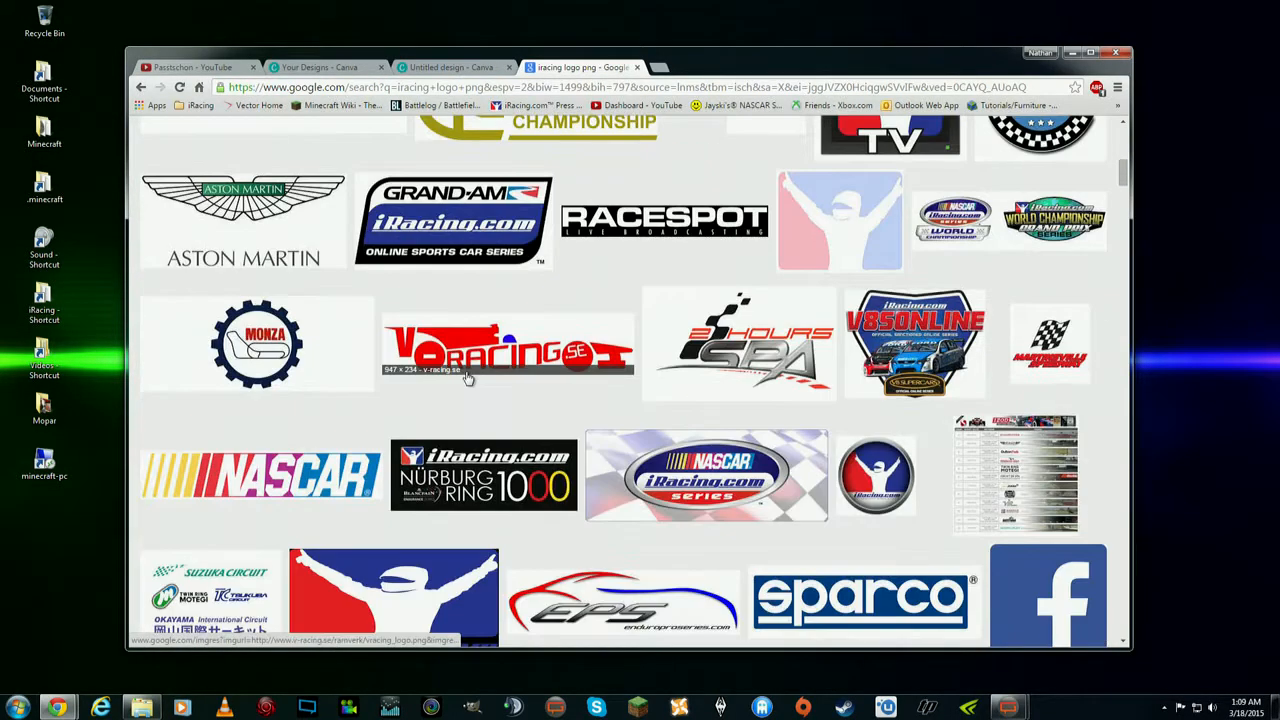
pyautogui.scroll(-1, 784, 469)
pyautogui.scroll(-3, 641, 474)
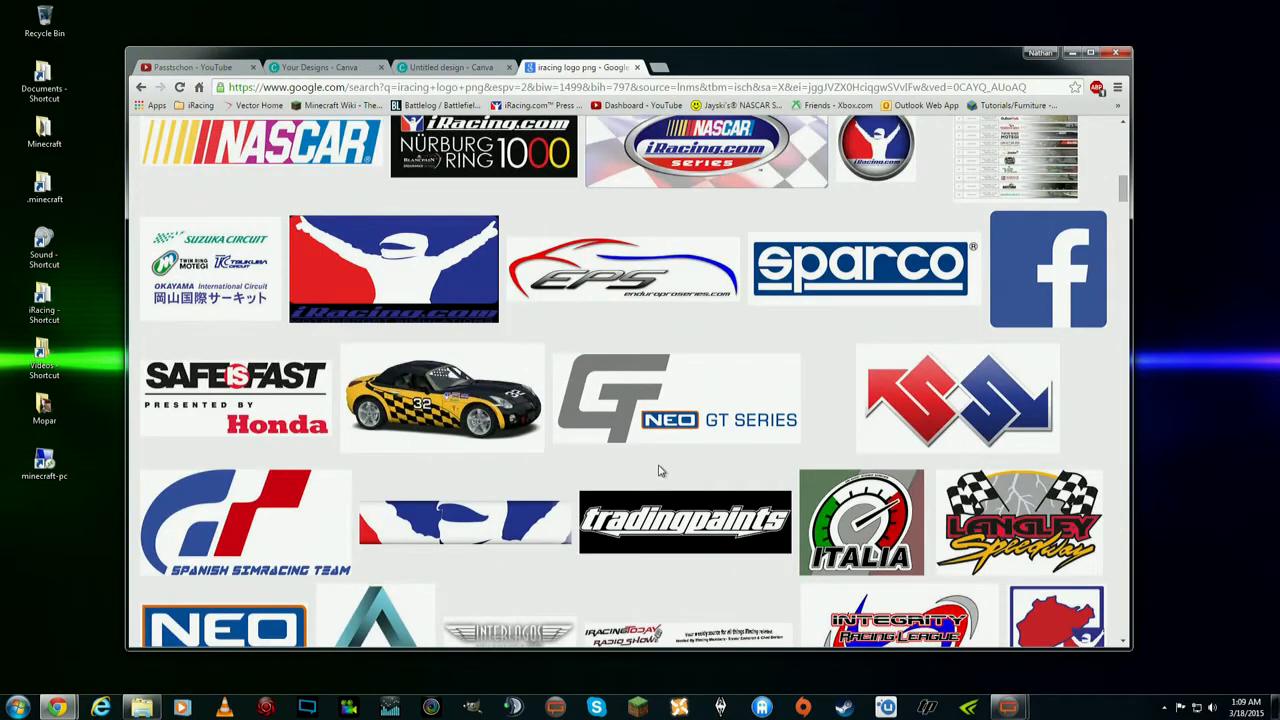
pyautogui.scroll(-3, 659, 471)
pyautogui.scroll(-2, 1097, 357)
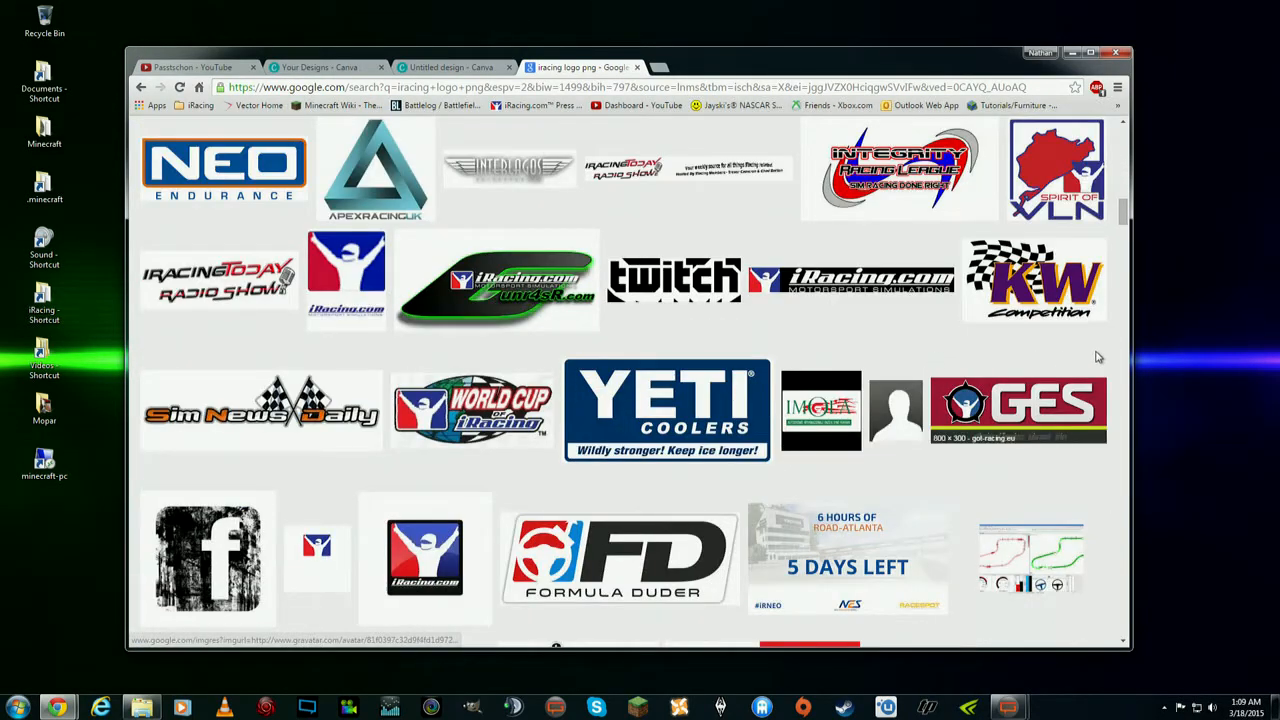
pyautogui.moveTo(1127, 220); pyautogui.dragTo(1126, 146)
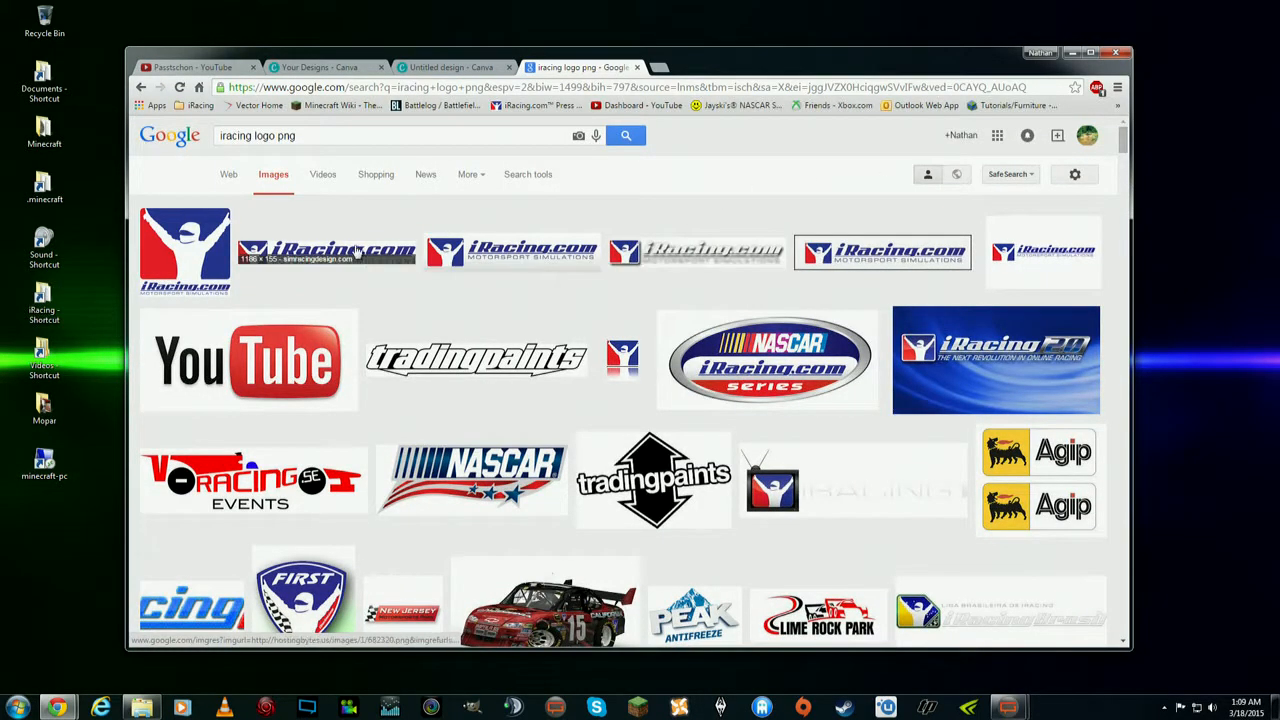
# Step: Preview the square iRacing logo and the horizontal iRacing.com Motorsport Simulations logo to examine their transparent backgrounds
pyautogui.click(209, 255)
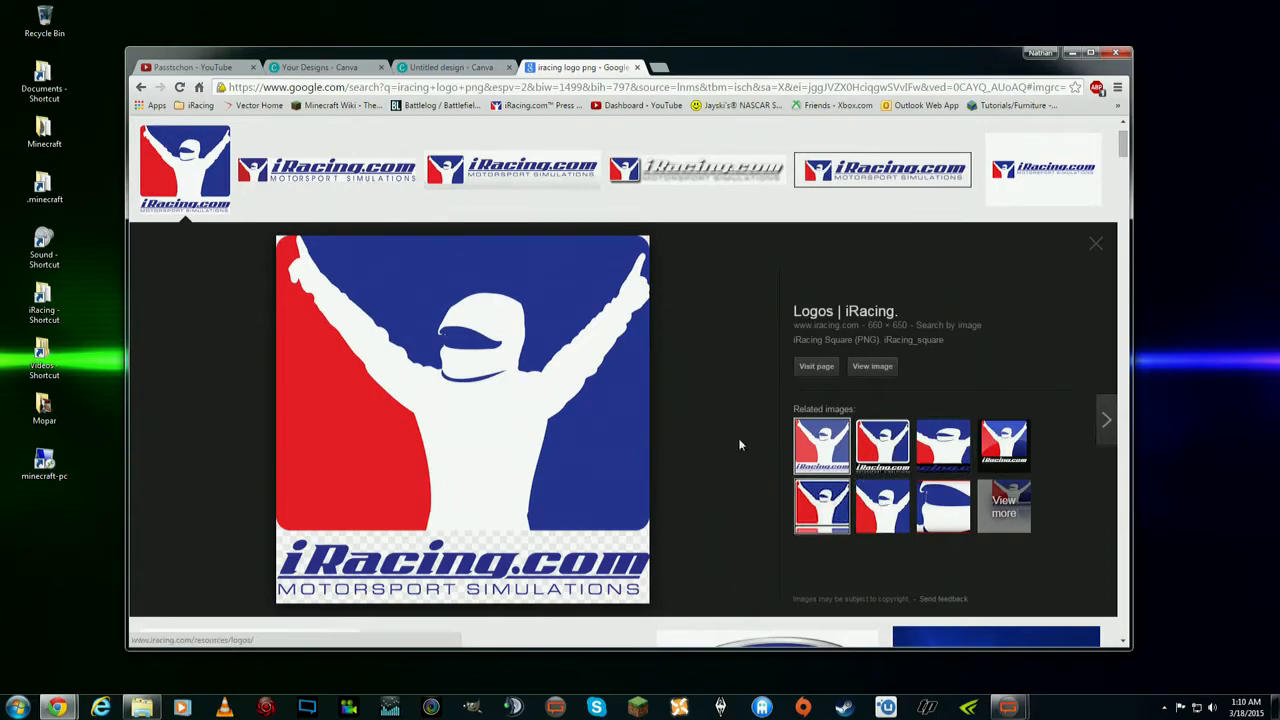
pyautogui.click(340, 178)
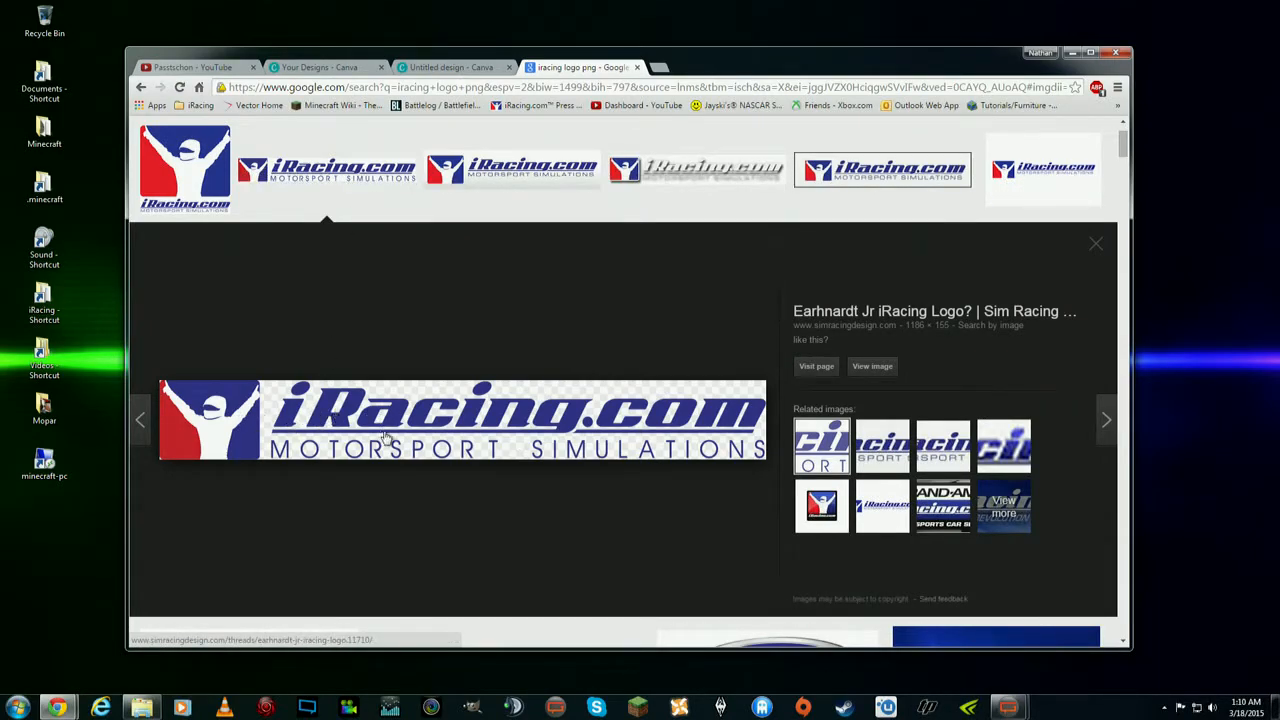
pyautogui.rightClick(239, 391)
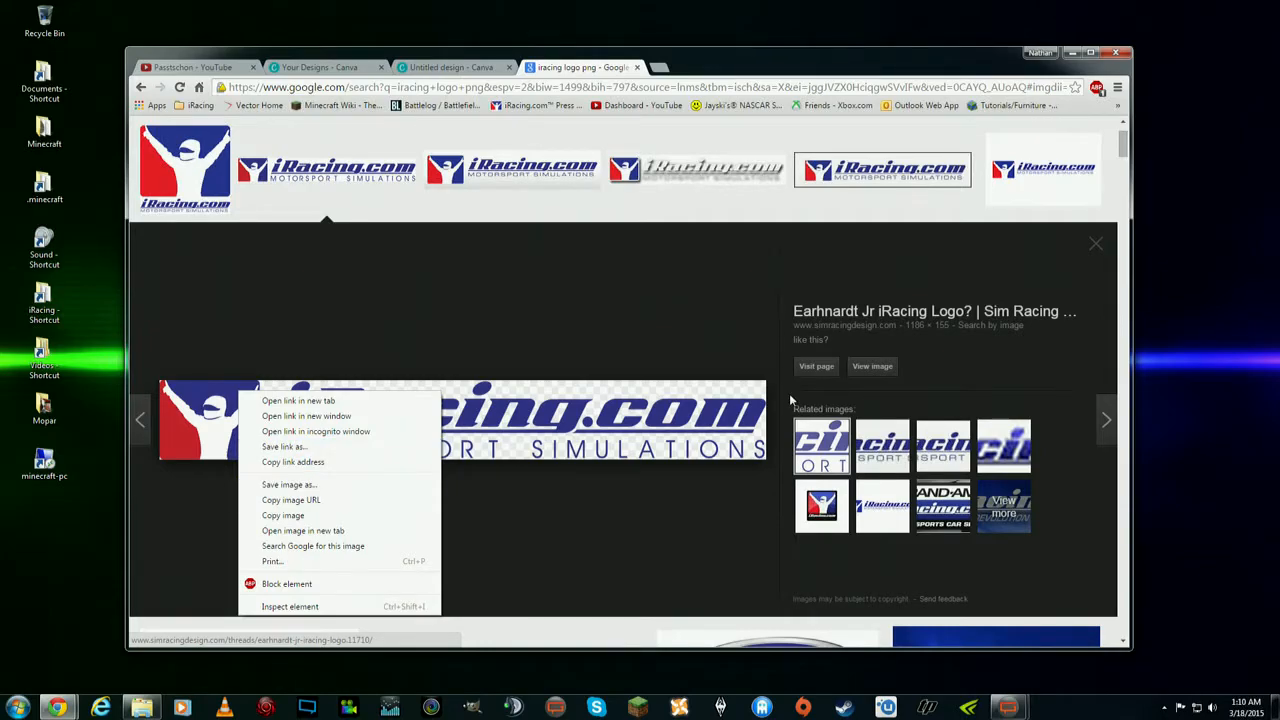
pyautogui.click(694, 284)
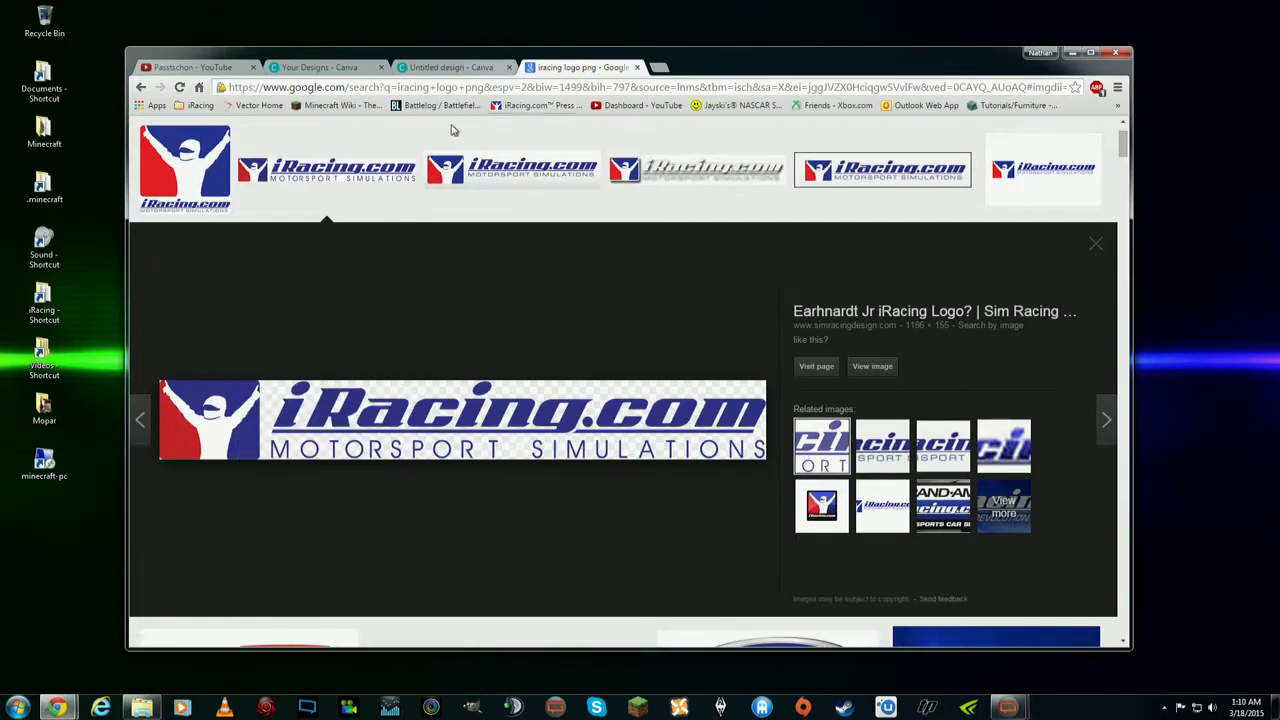
# Step: Return to the Canva design, bring up the file explorer and open the Canva folder inside My Pictures
pyautogui.click(452, 67)
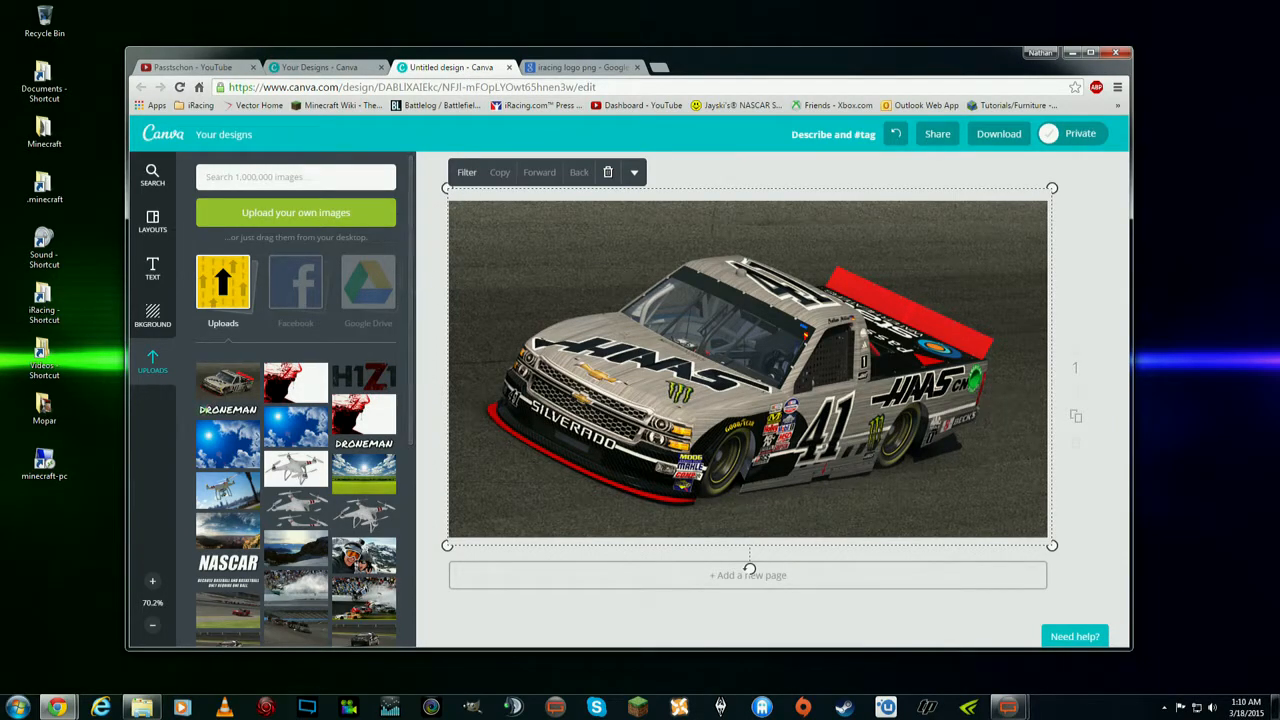
pyautogui.moveTo(1279, 94); pyautogui.dragTo(497, 86)
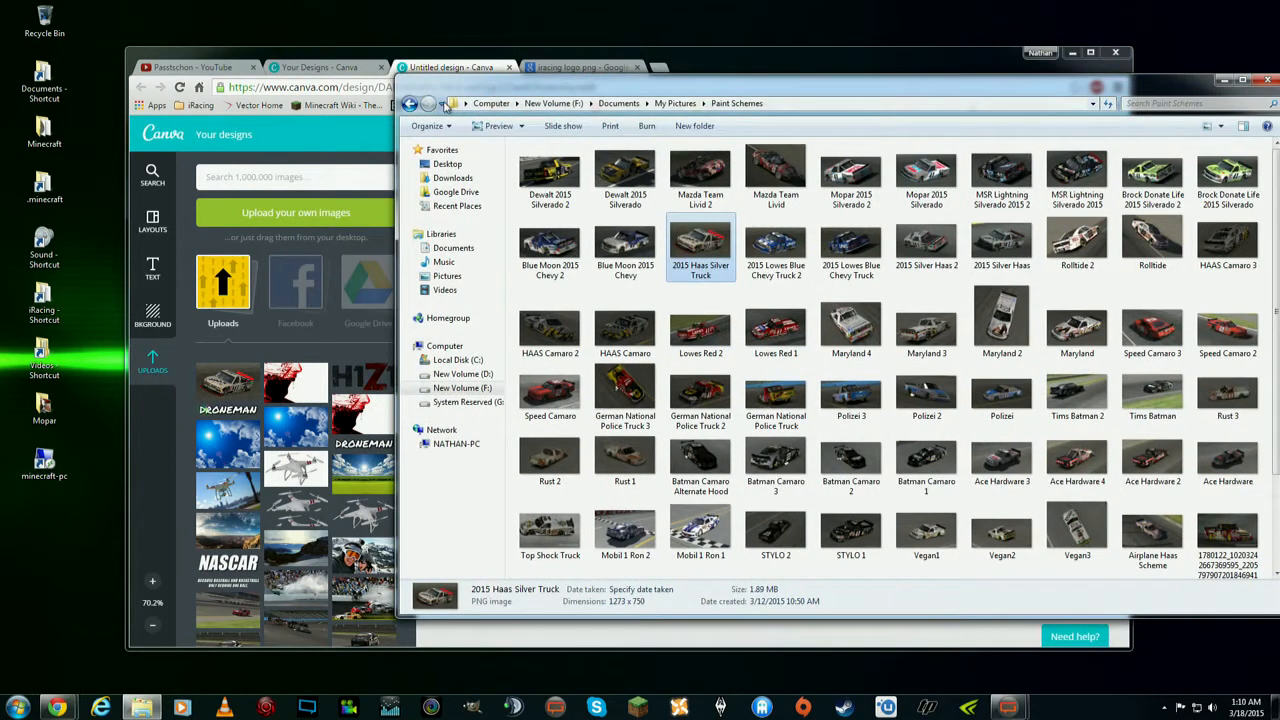
pyautogui.click(410, 104)
pyautogui.doubleClick(592, 168)
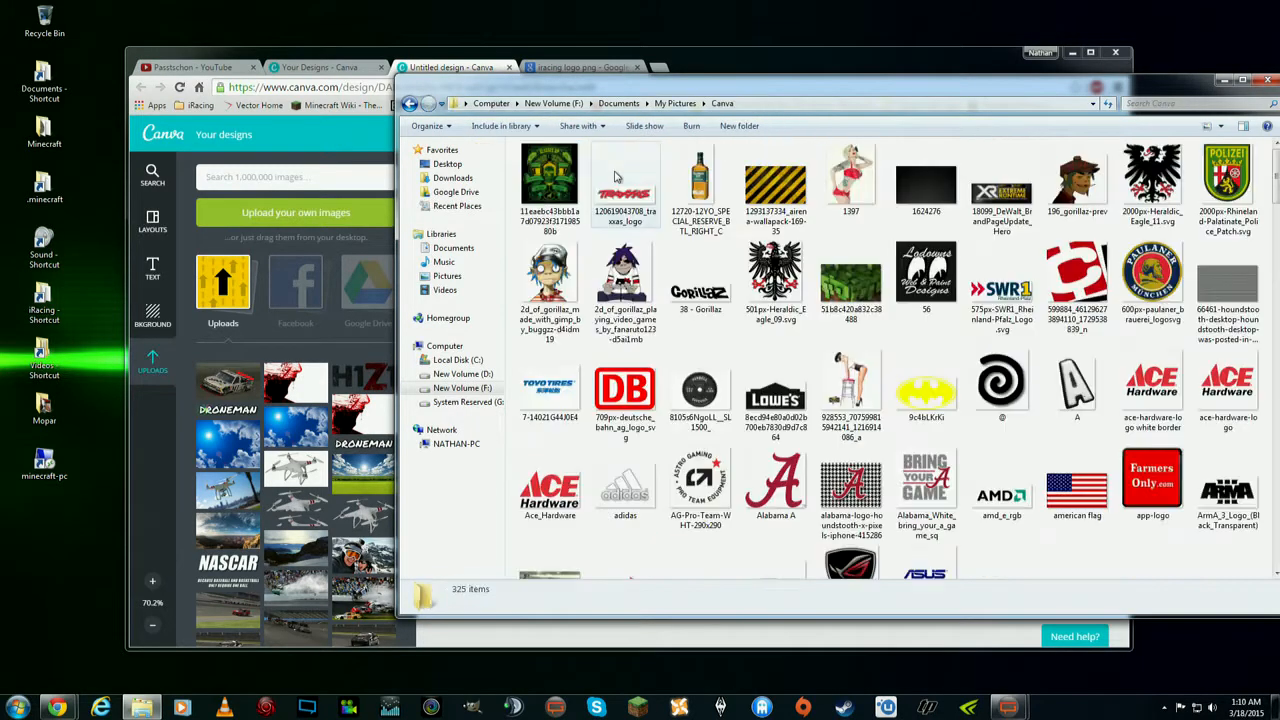
pyautogui.moveTo(828, 87); pyautogui.dragTo(689, 96)
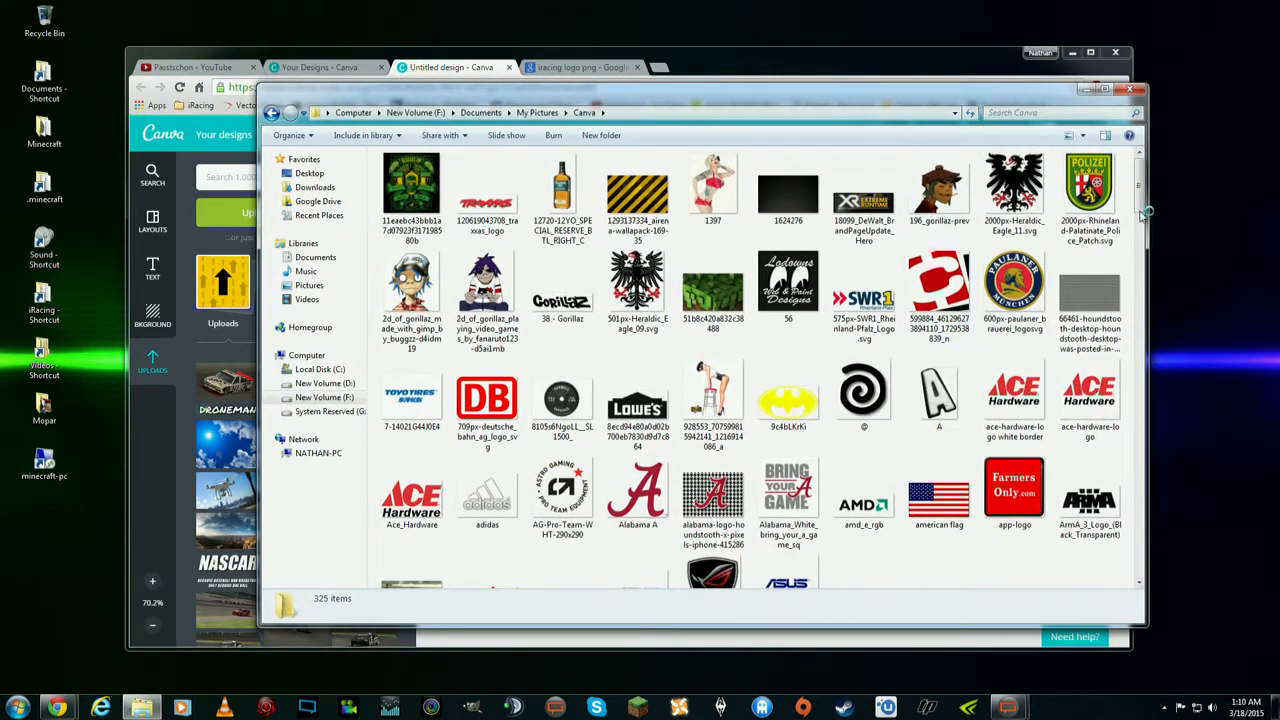
# Step: Find the iRacing_horizontal_outline logo in the Canva folder and open it for viewing
pyautogui.moveTo(1142, 192)
pyautogui.mouseDown()
pyautogui.moveTo(1109, 551)
pyautogui.moveTo(1142, 190)
pyautogui.mouseUp()
pyautogui.click(866, 390)
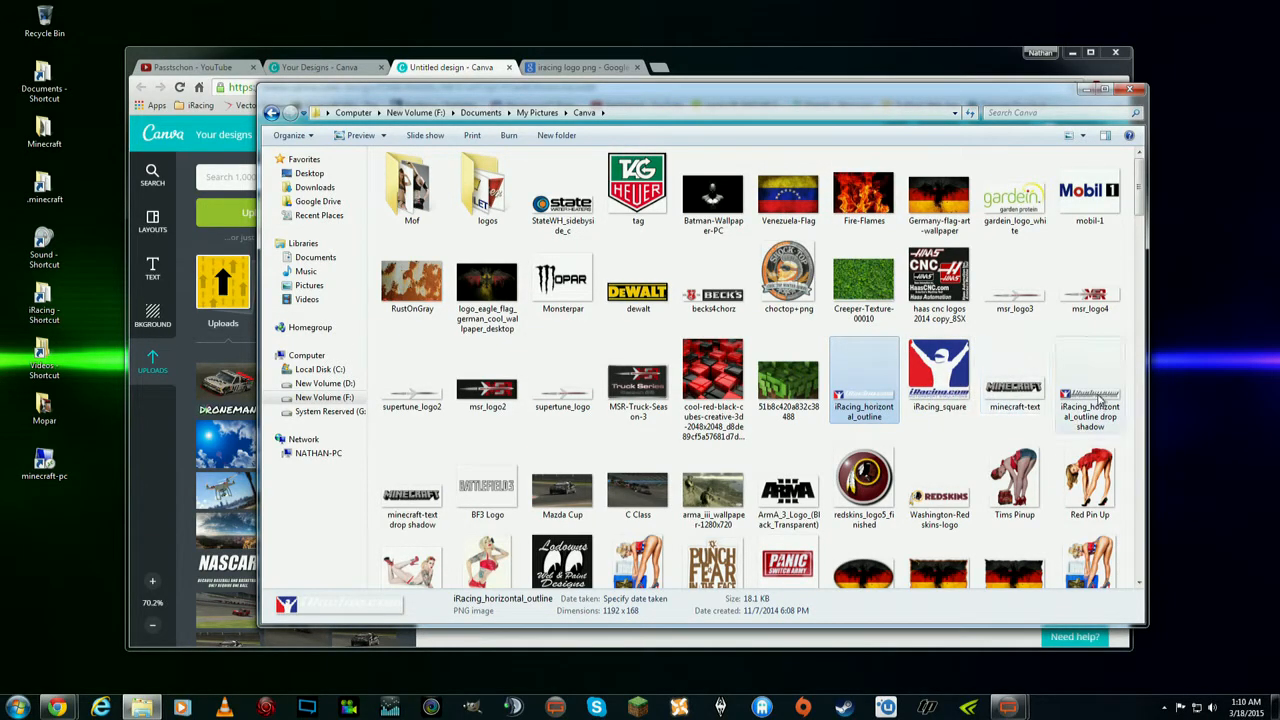
pyautogui.doubleClick(884, 394)
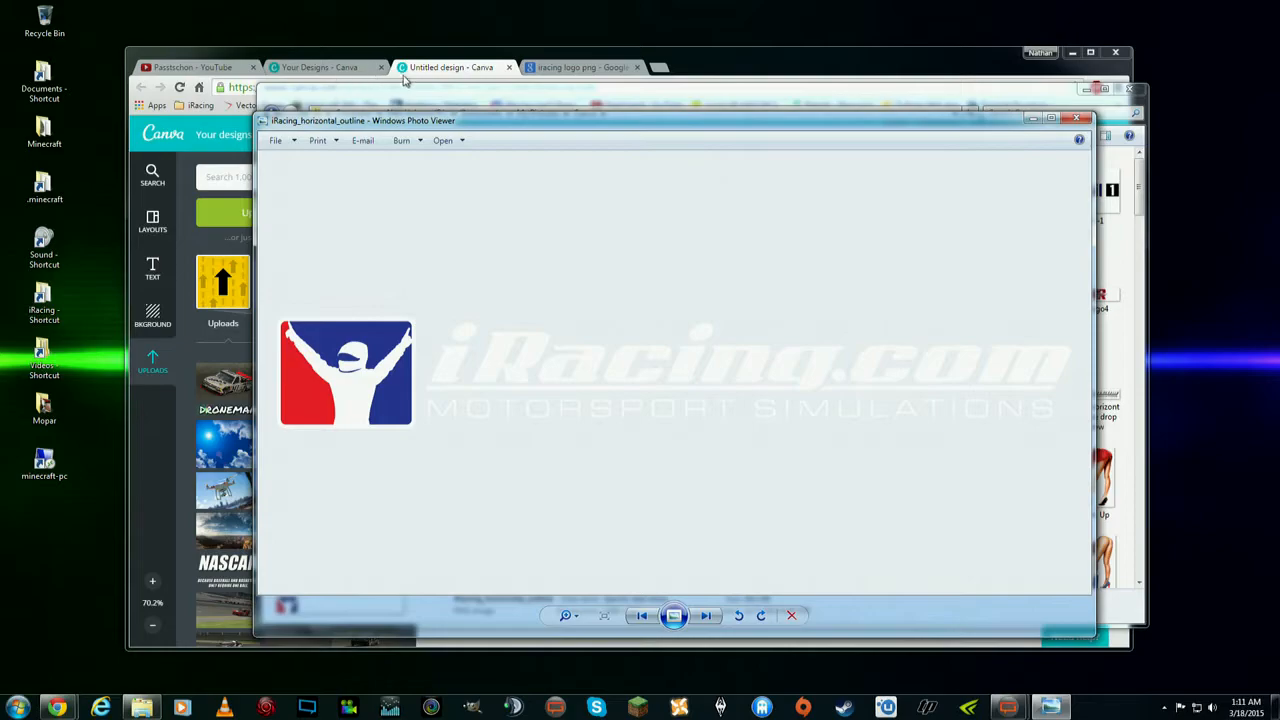
# Step: Switch back to the Google image results and compare other horizontal iRacing logos, including related images and the white-text version
pyautogui.click(598, 72)
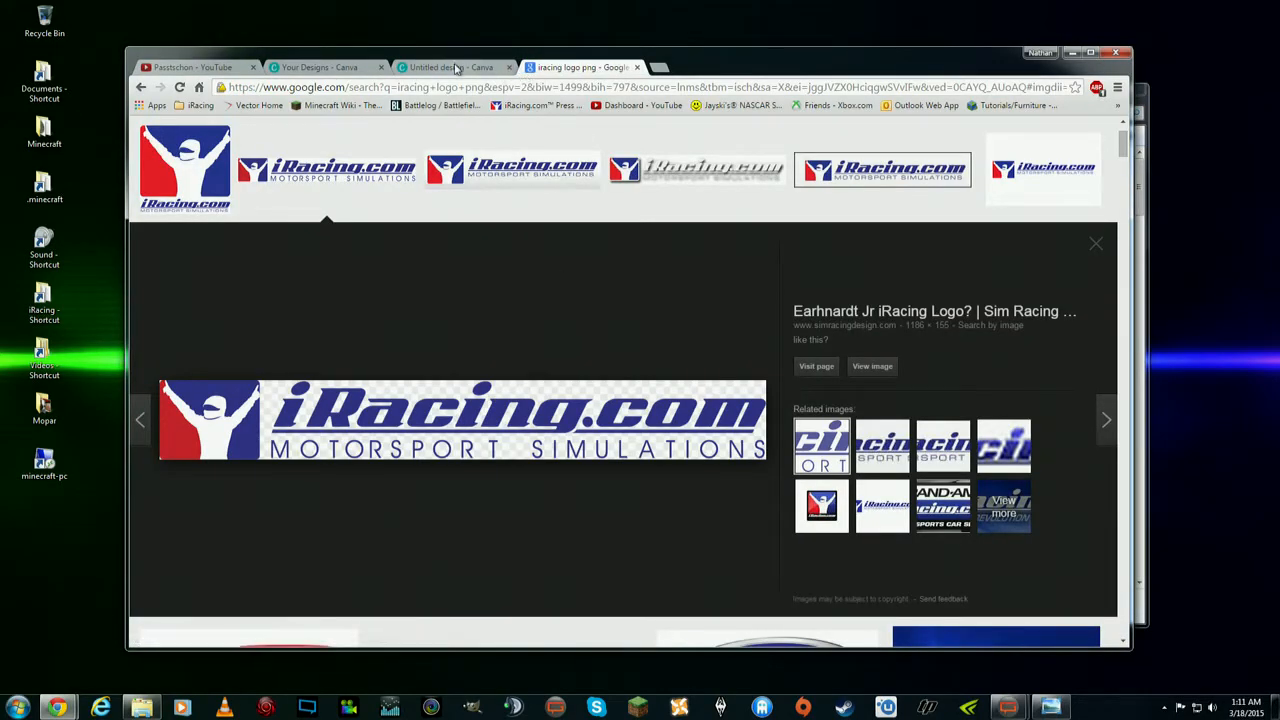
pyautogui.click(456, 67)
pyautogui.click(578, 68)
pyautogui.moveTo(888, 70); pyautogui.dragTo(918, 81)
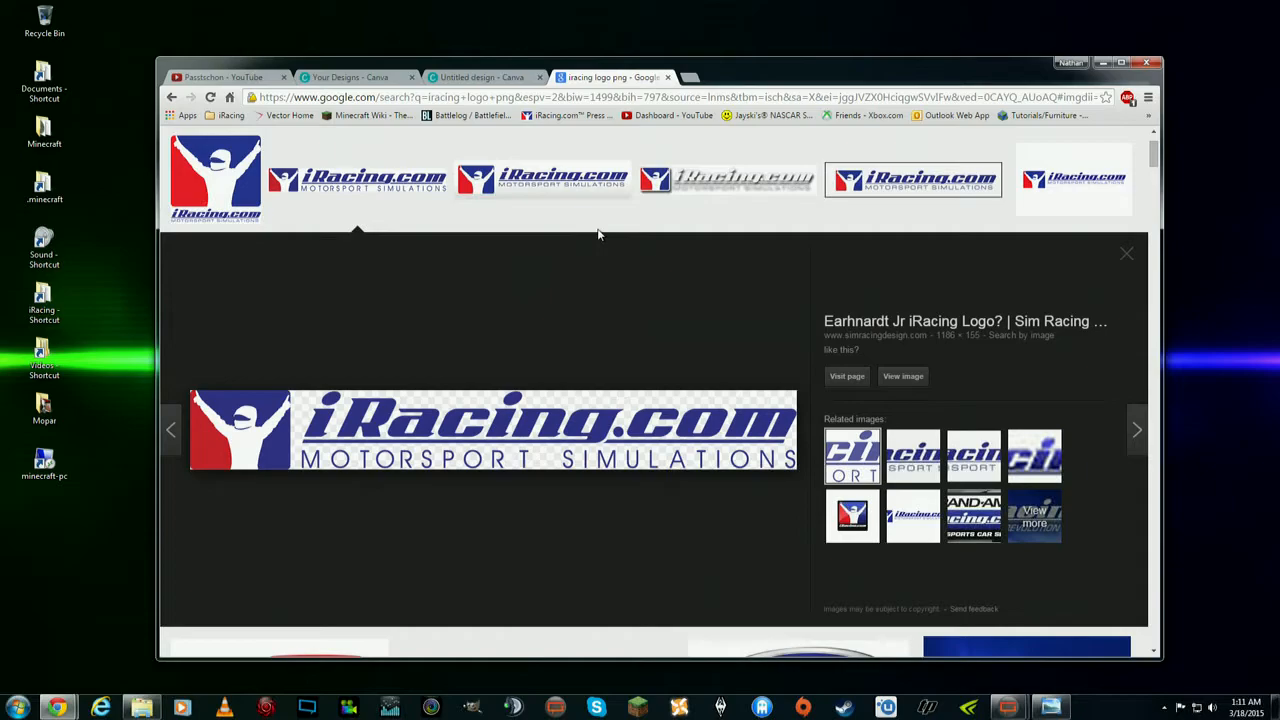
pyautogui.click(580, 178)
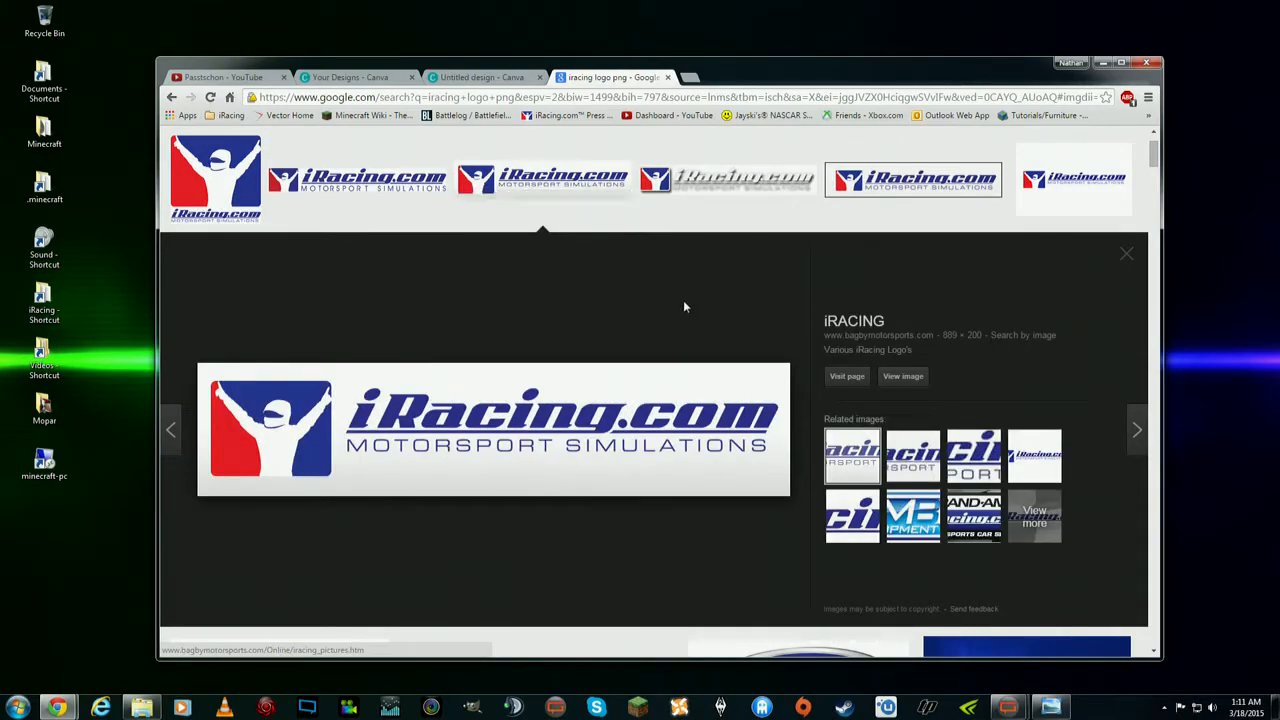
pyautogui.click(913, 455)
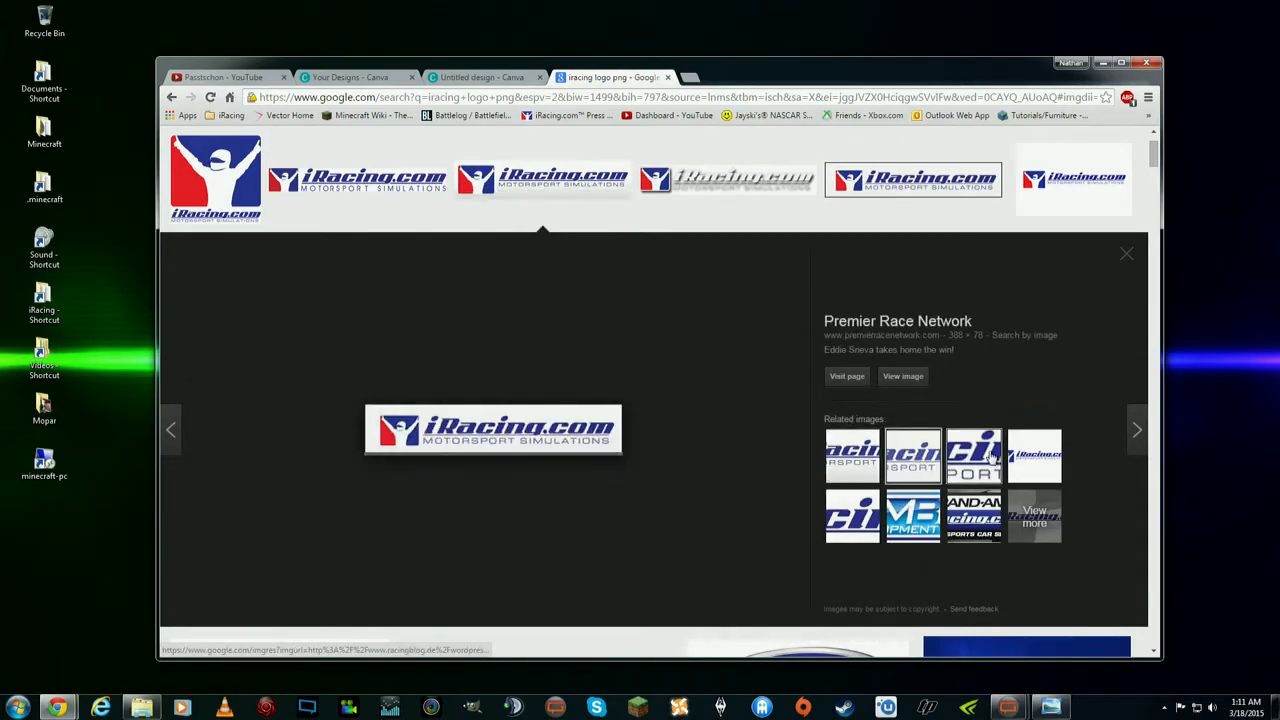
pyautogui.click(852, 518)
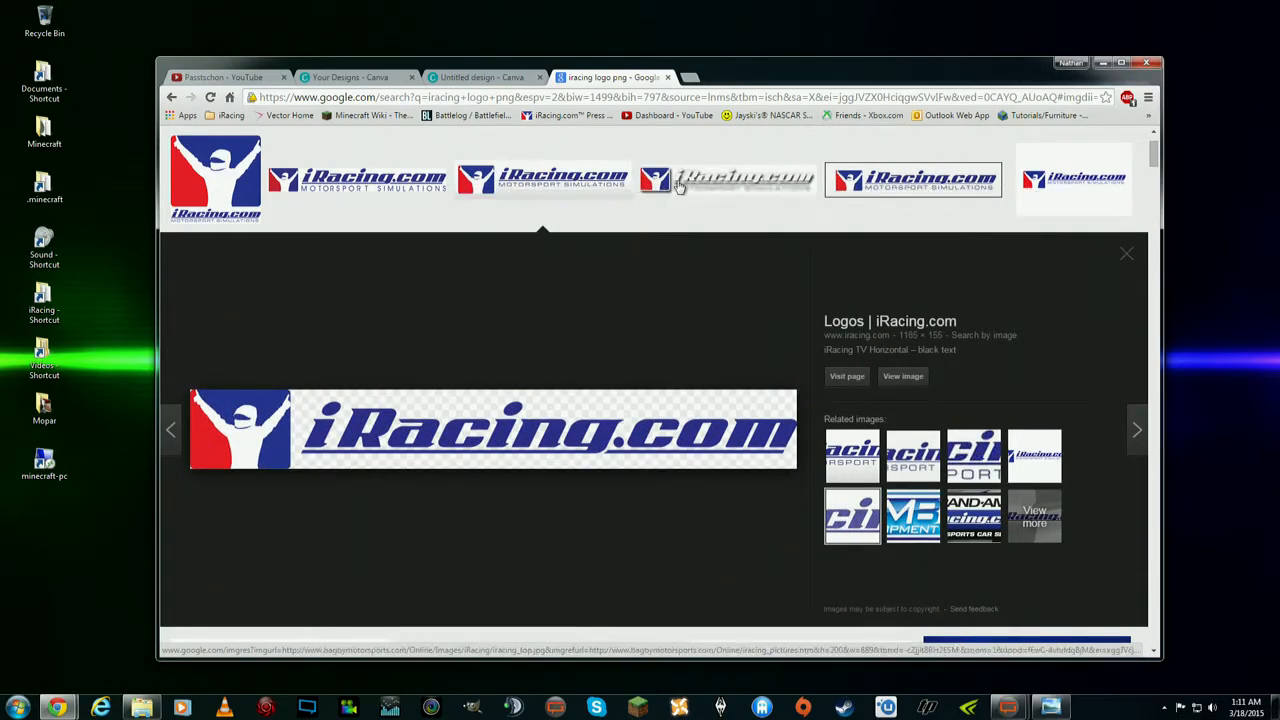
pyautogui.click(745, 190)
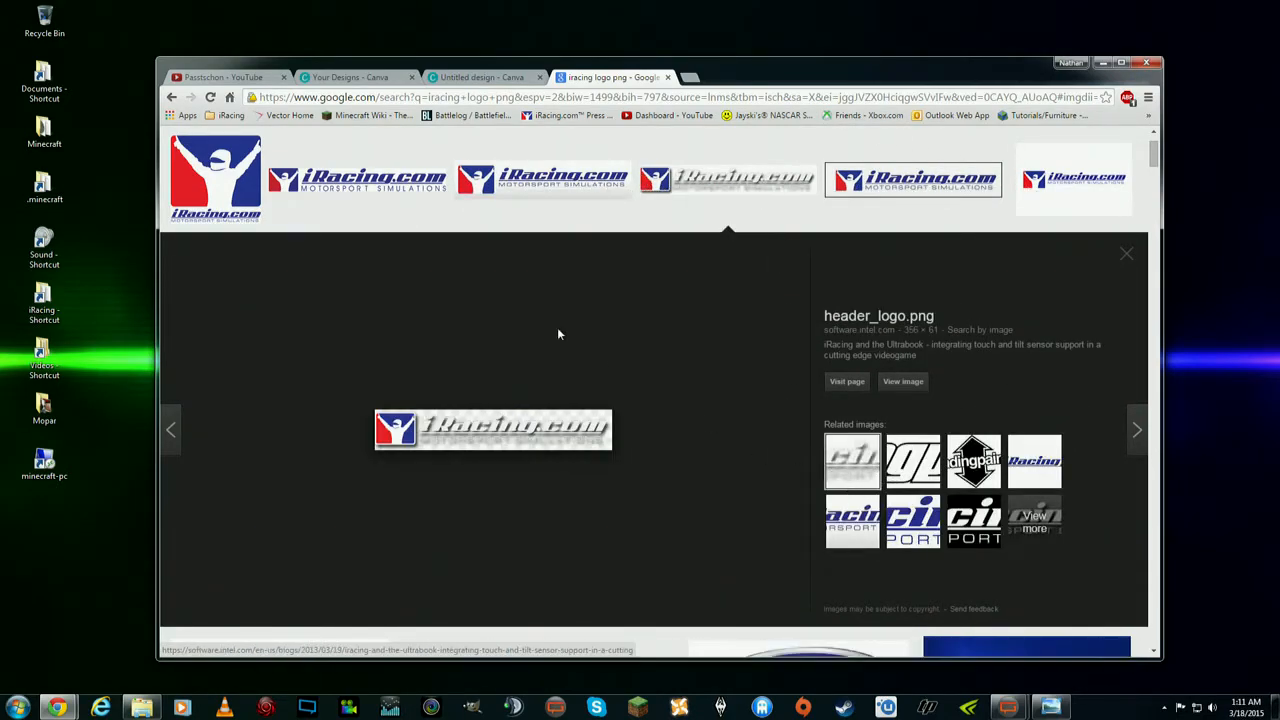
# Step: Step through the image results starting from the simracingdesign.com iRacing logo, and close the search tab
pyautogui.click(397, 180)
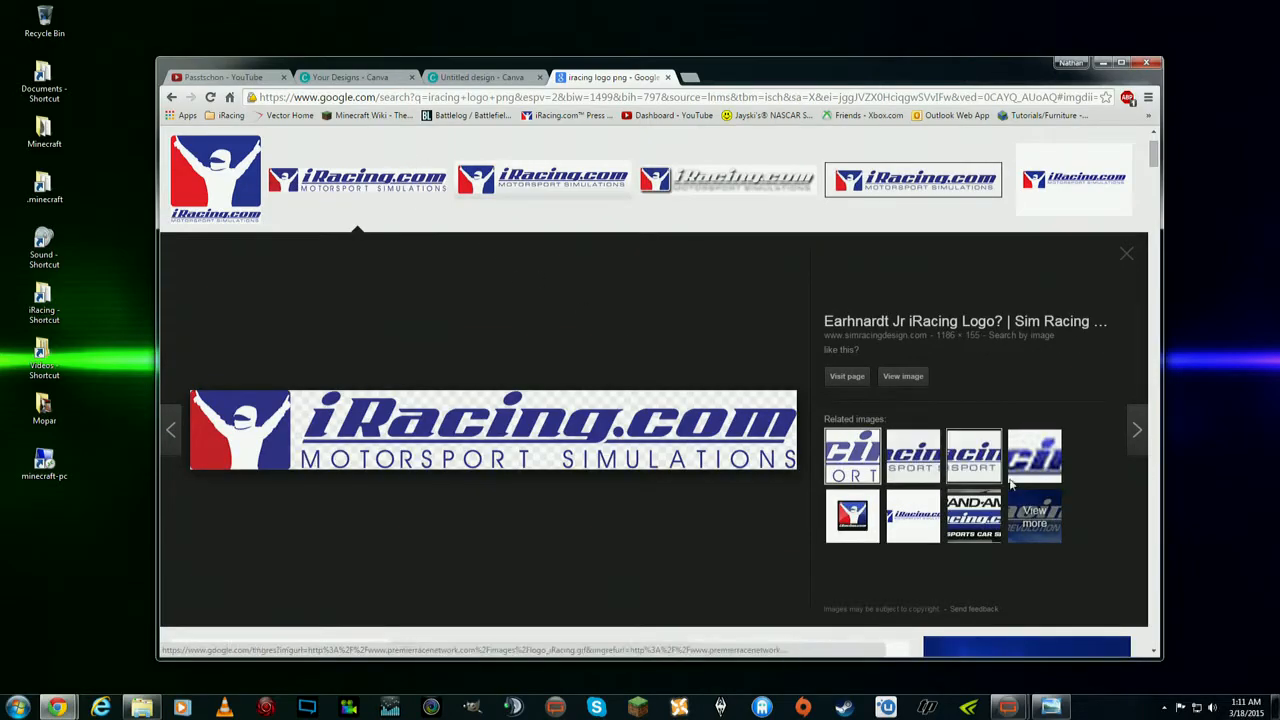
pyautogui.click(1135, 432)
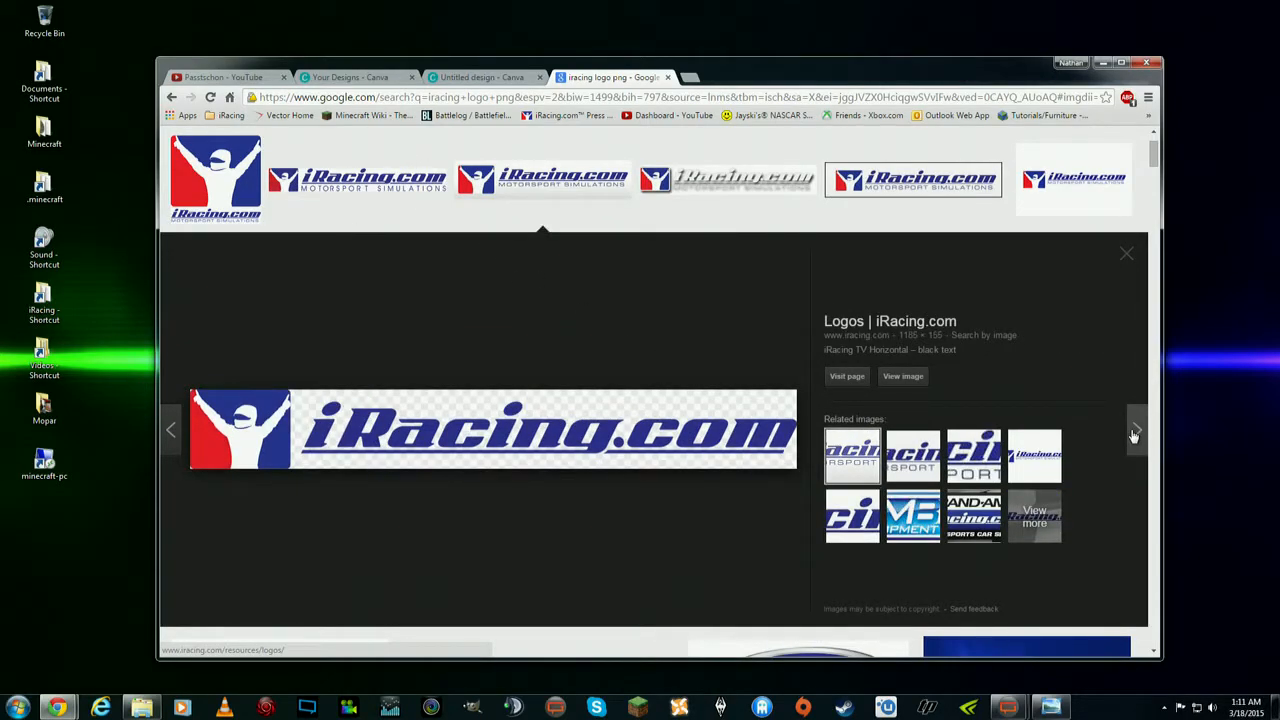
pyautogui.click(1135, 432)
pyautogui.click(1135, 432)
pyautogui.click(1135, 432)
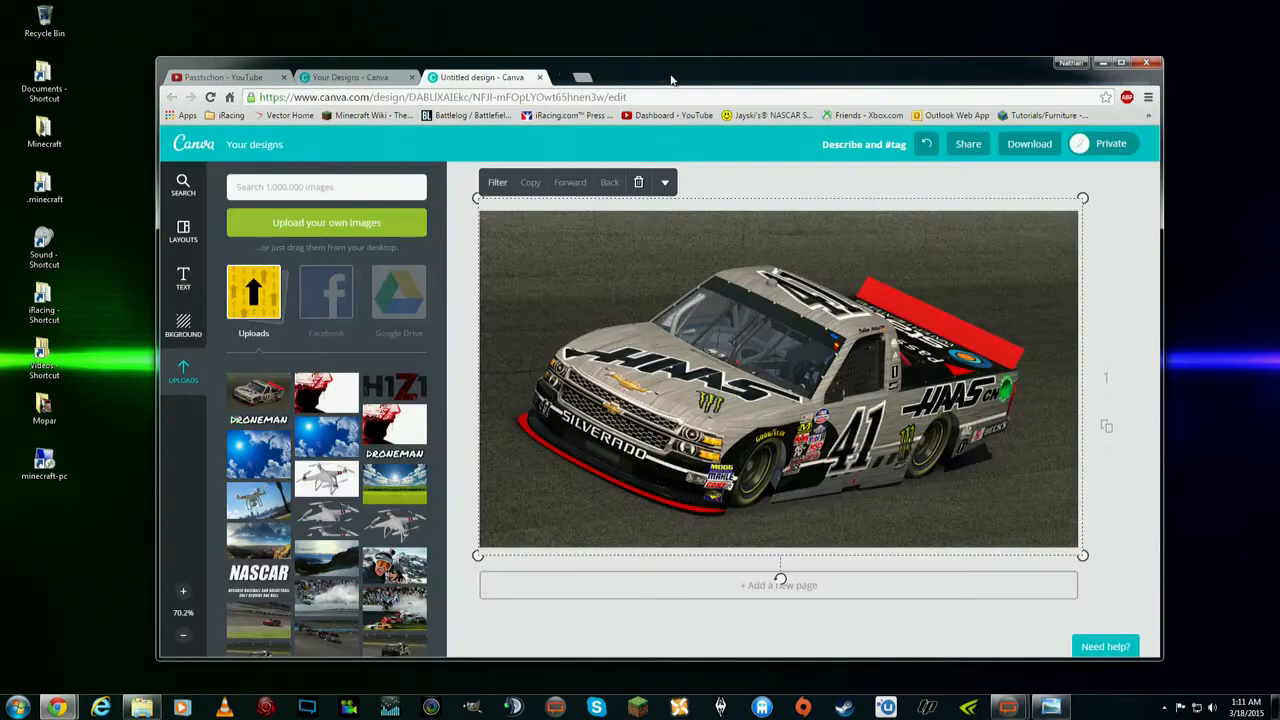
pyautogui.click(668, 77)
# Step: Compare the plain and drop-shadow iRacing logos in the Canva folder, and open iRacing_horizontal_outline in GIMP for editing
pyautogui.click(141, 707)
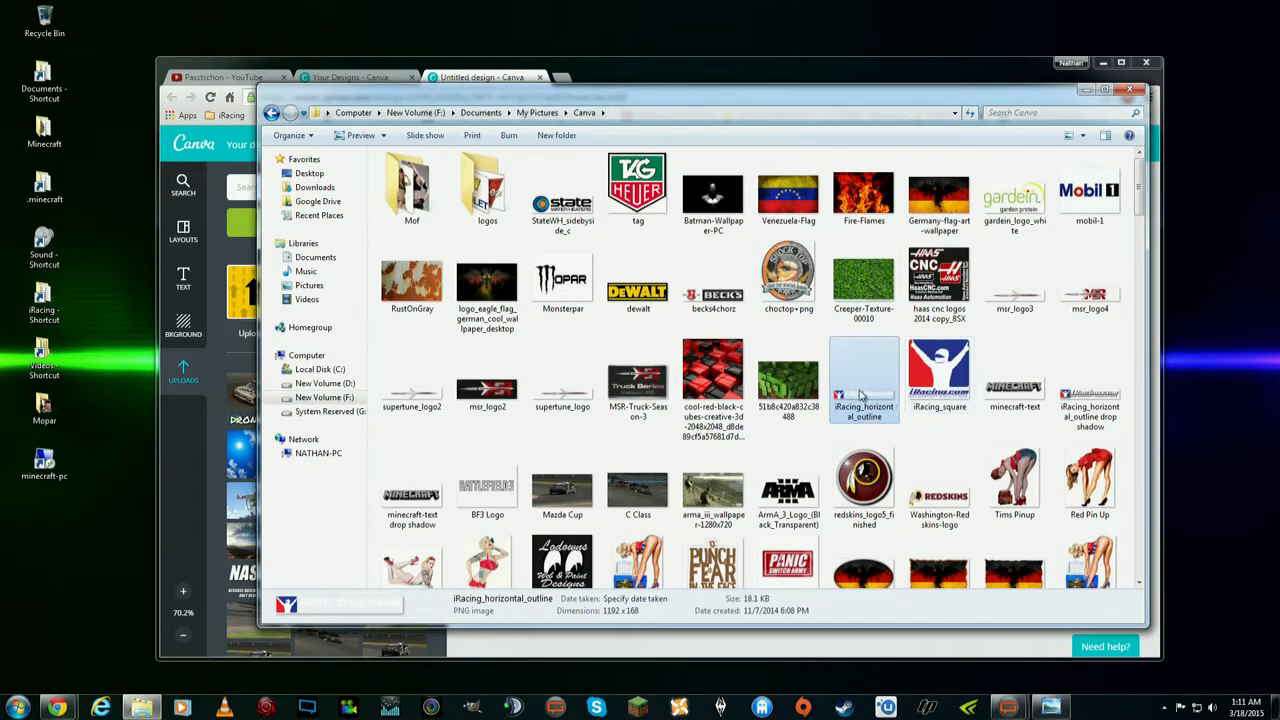
pyautogui.click(1096, 394)
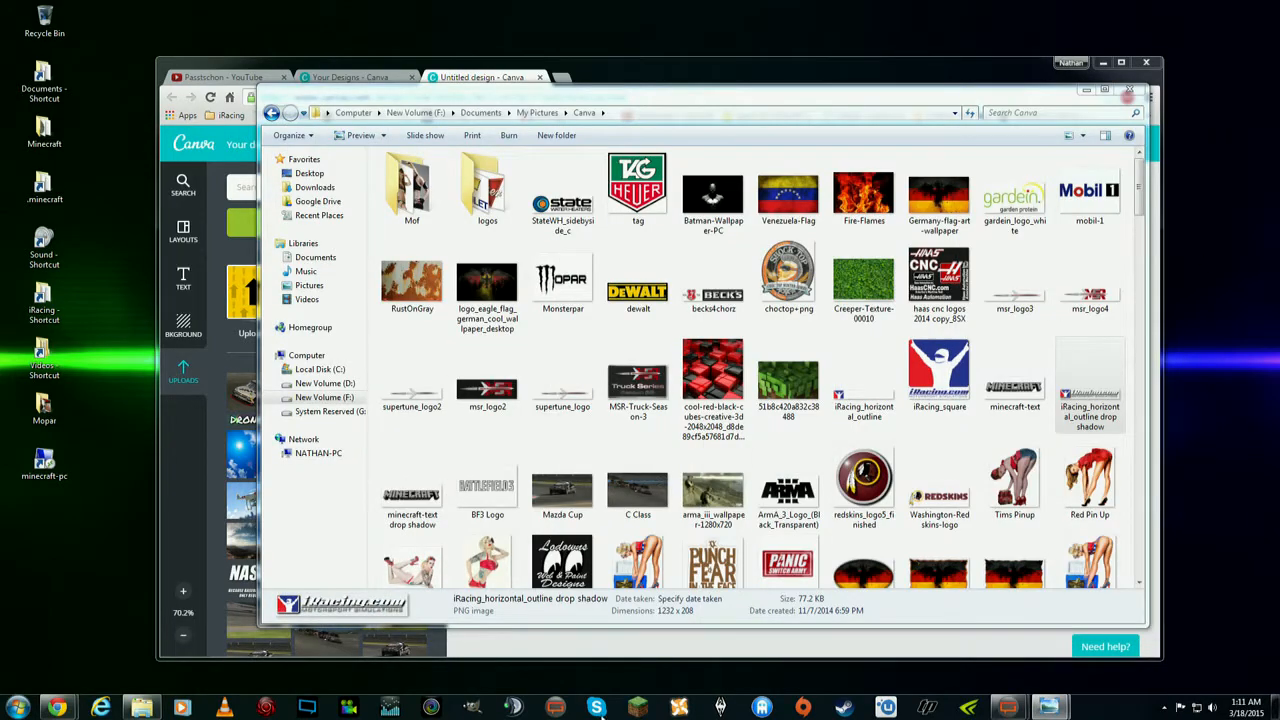
pyautogui.click(866, 398)
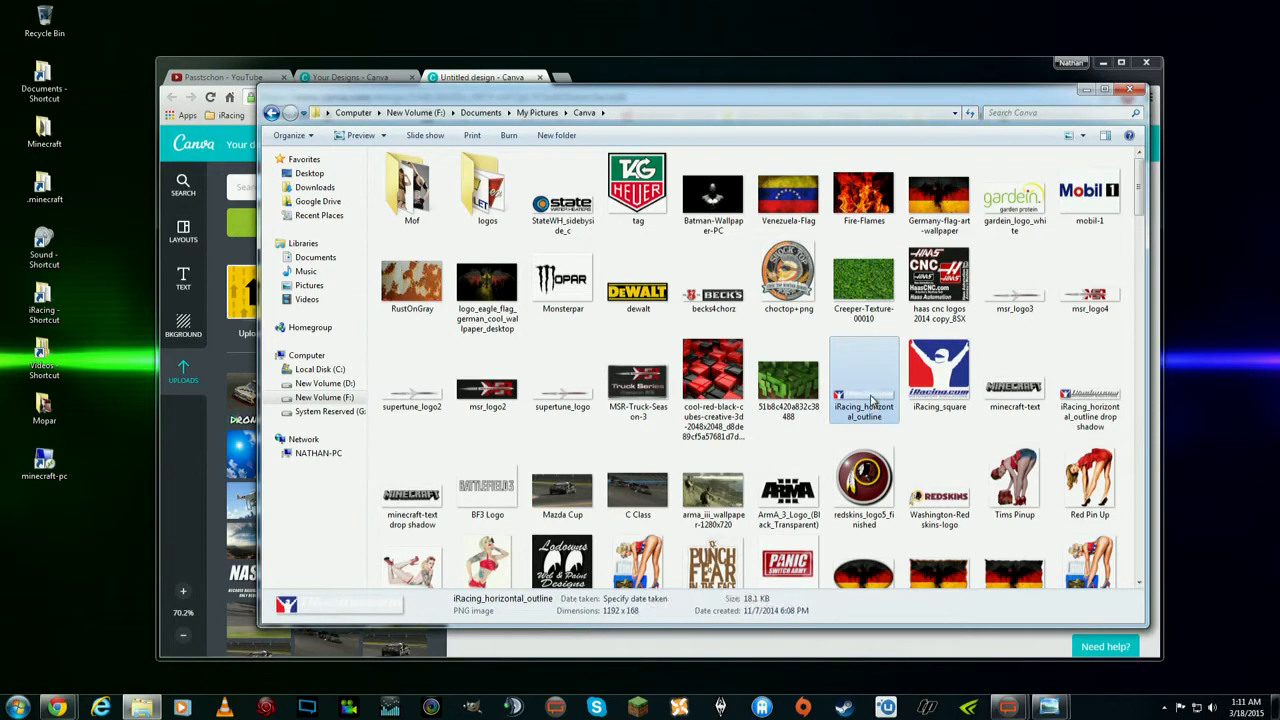
pyautogui.rightClick(862, 398)
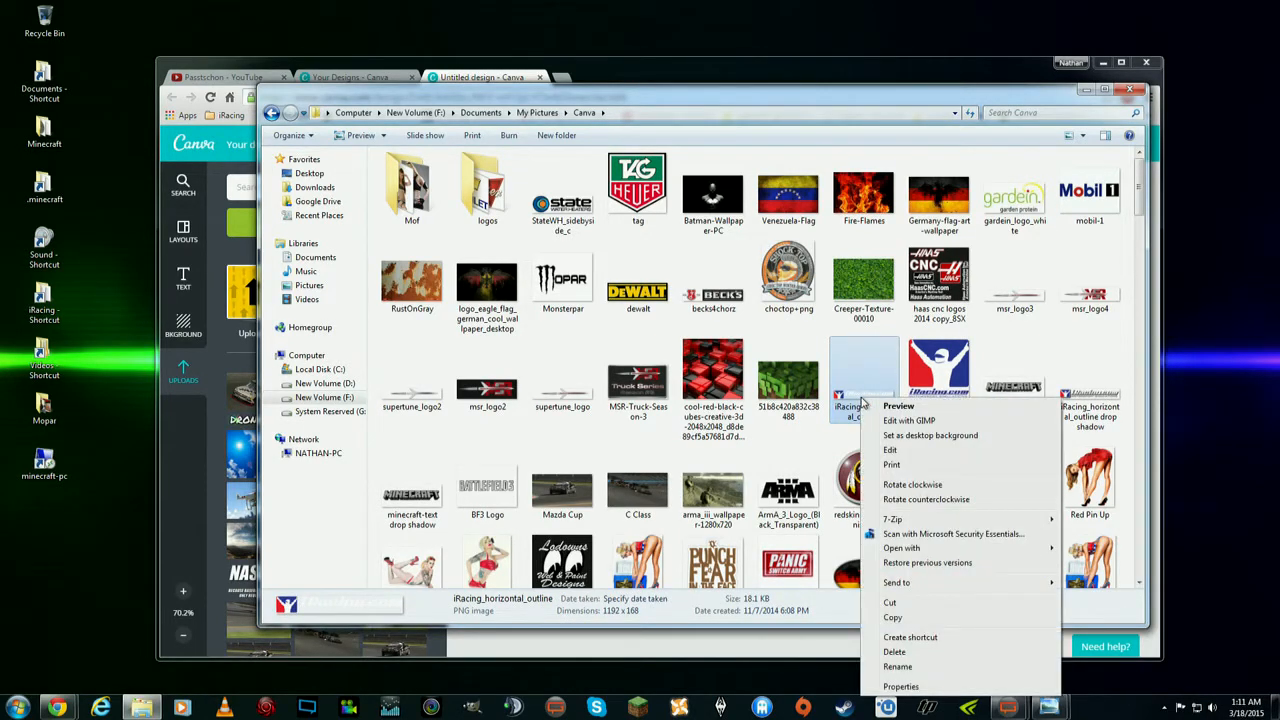
pyautogui.click(910, 421)
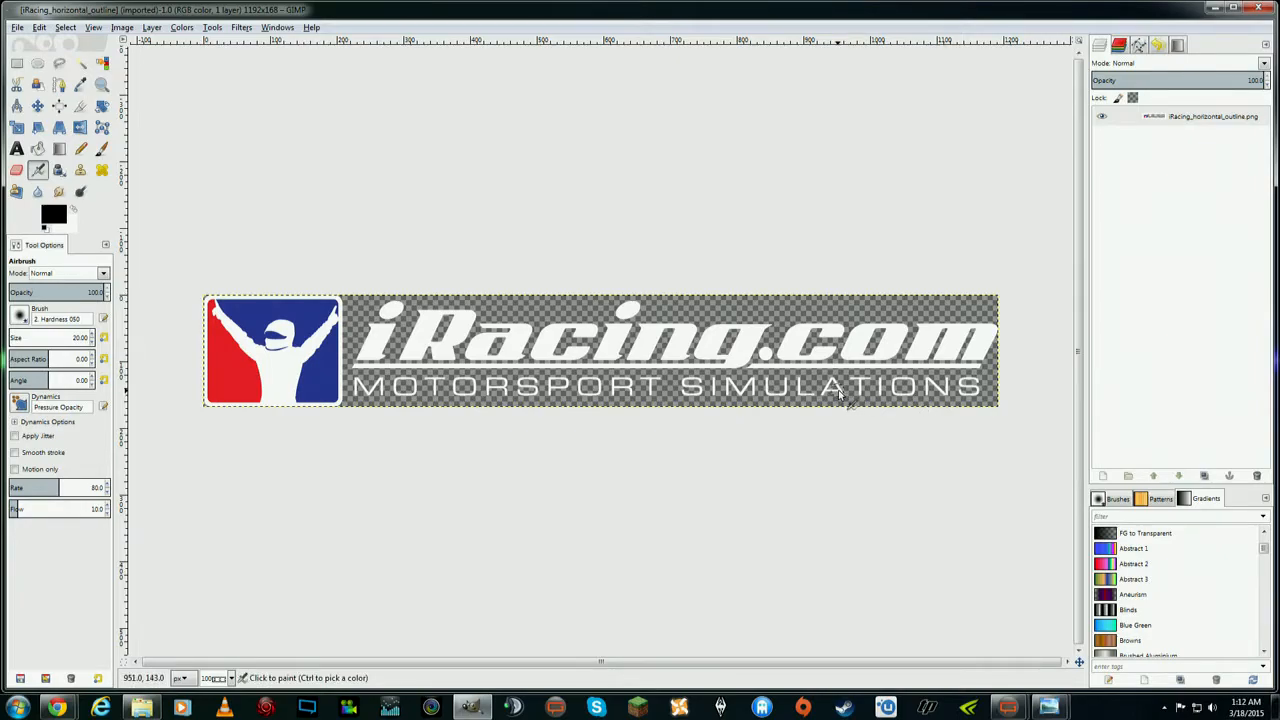
# Step: Try a drop shadow on the logo with X and Y offsets of 4, blur radius 15 and opacity 60, and undo it
pyautogui.click(243, 28)
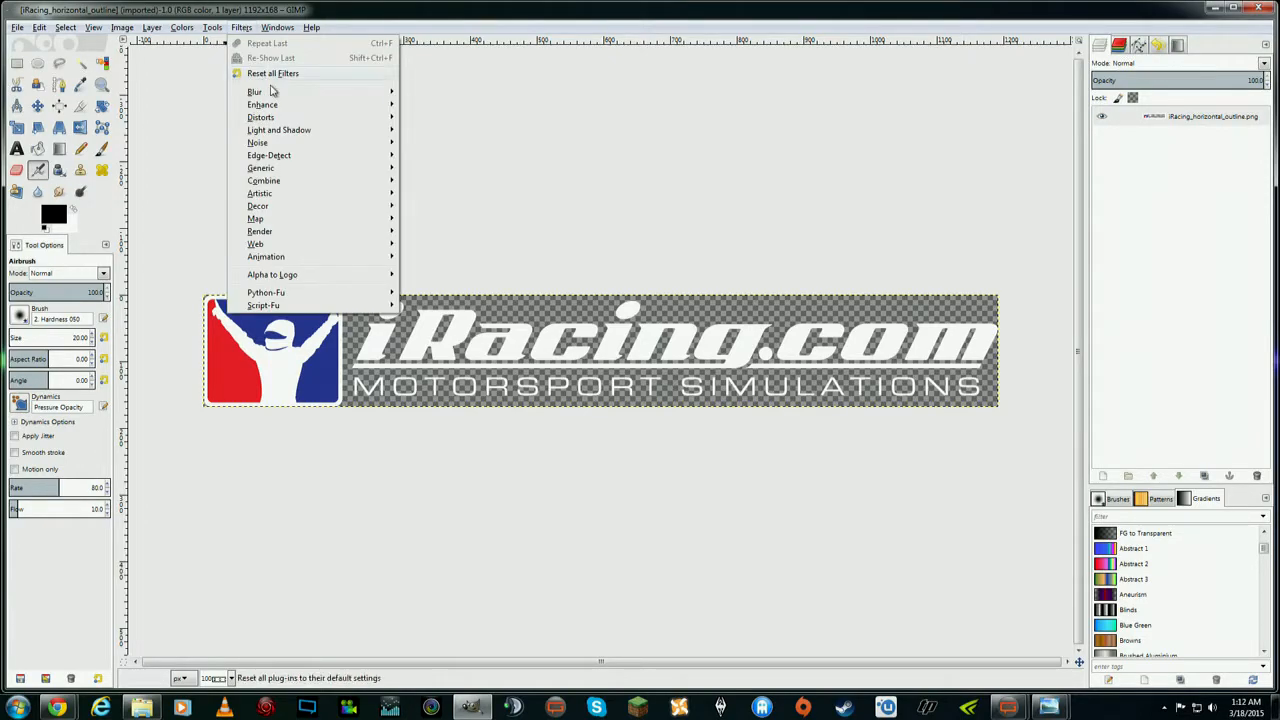
pyautogui.moveTo(345, 134)
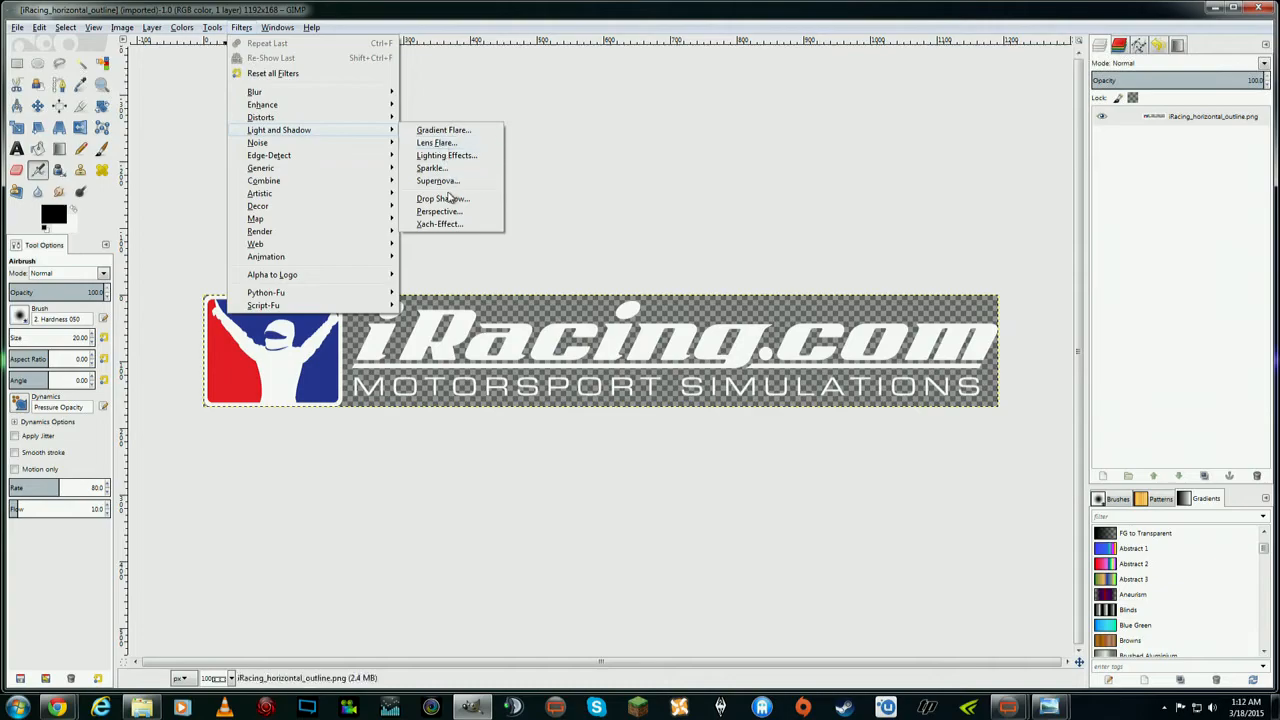
pyautogui.click(452, 200)
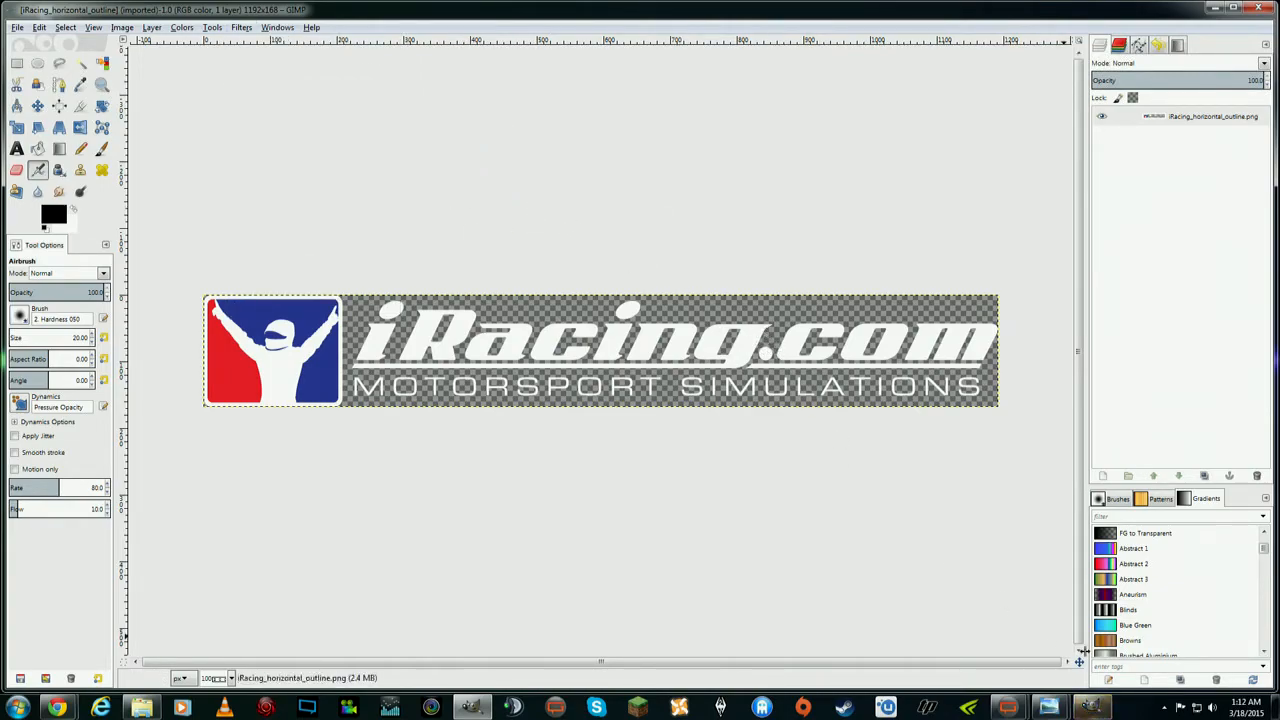
pyautogui.moveTo(706, 268); pyautogui.dragTo(794, 438)
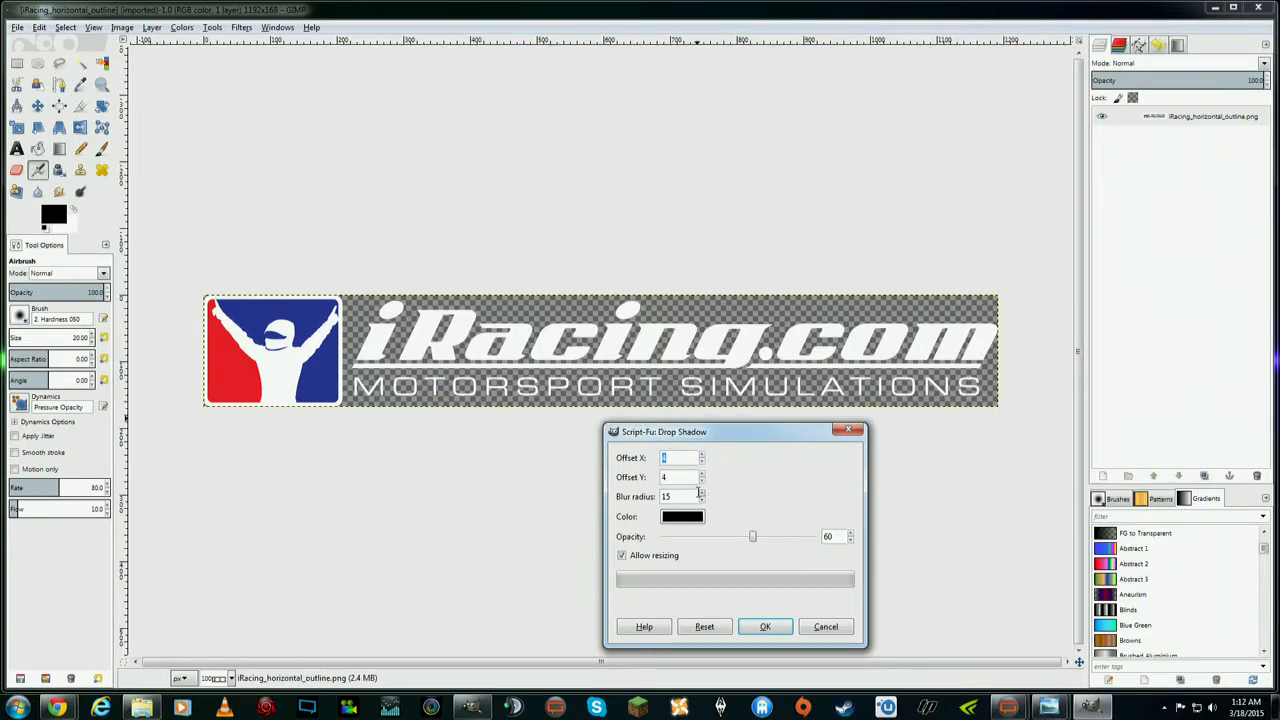
pyautogui.click(760, 626)
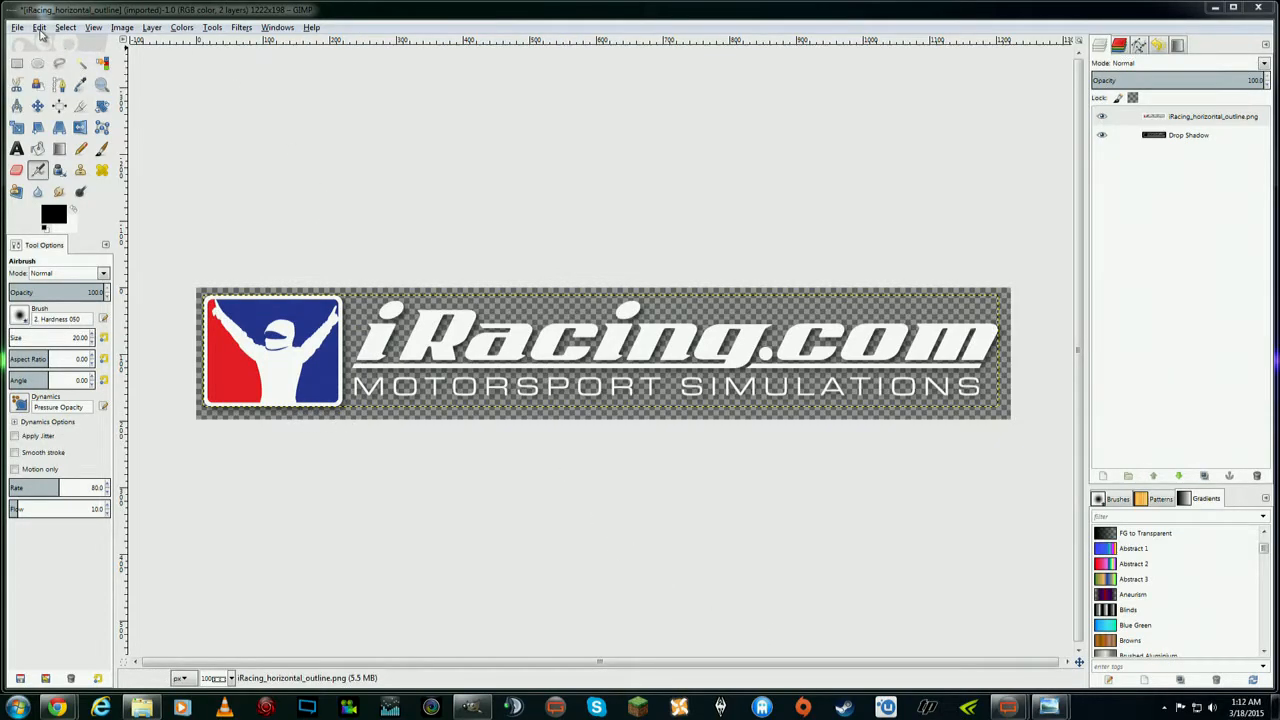
pyautogui.click(40, 28)
pyautogui.click(60, 43)
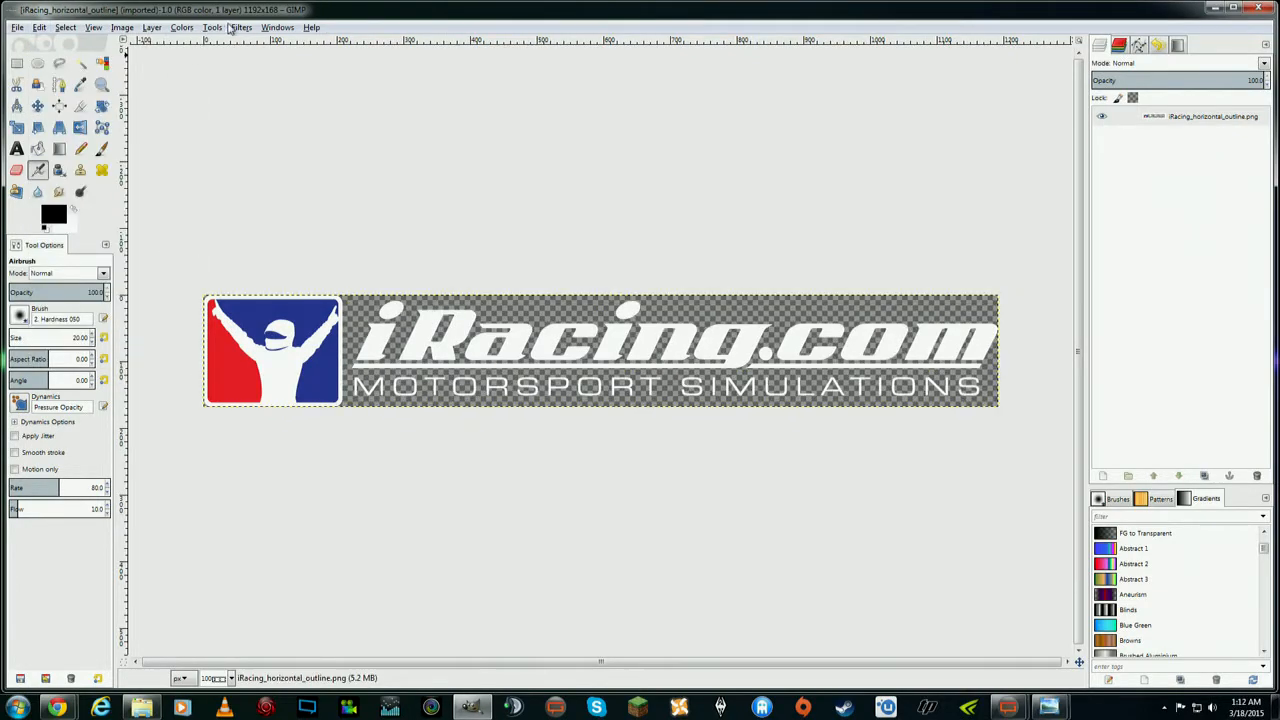
# Step: Try a larger drop shadow on the logo with X and Y offsets of 8 and blur radius 25, and undo it
pyautogui.click(248, 30)
pyautogui.moveTo(359, 144)
pyautogui.click(474, 212)
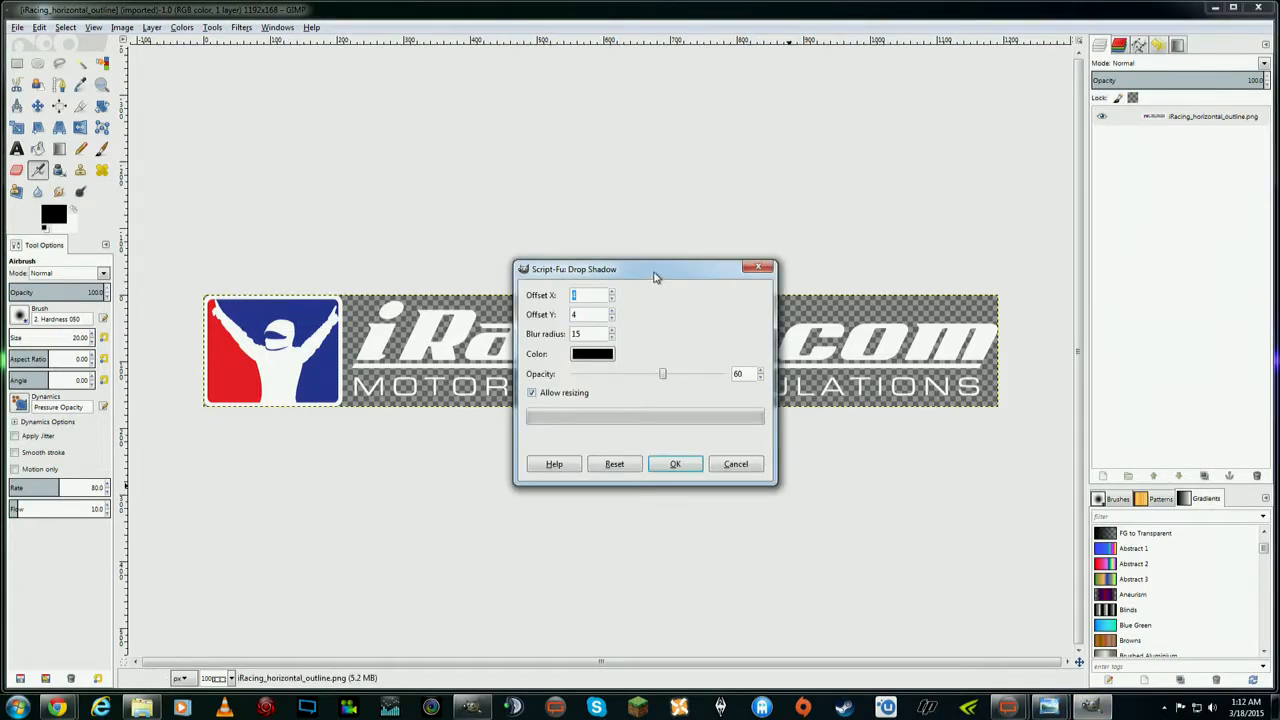
pyautogui.moveTo(655, 277); pyautogui.dragTo(712, 424)
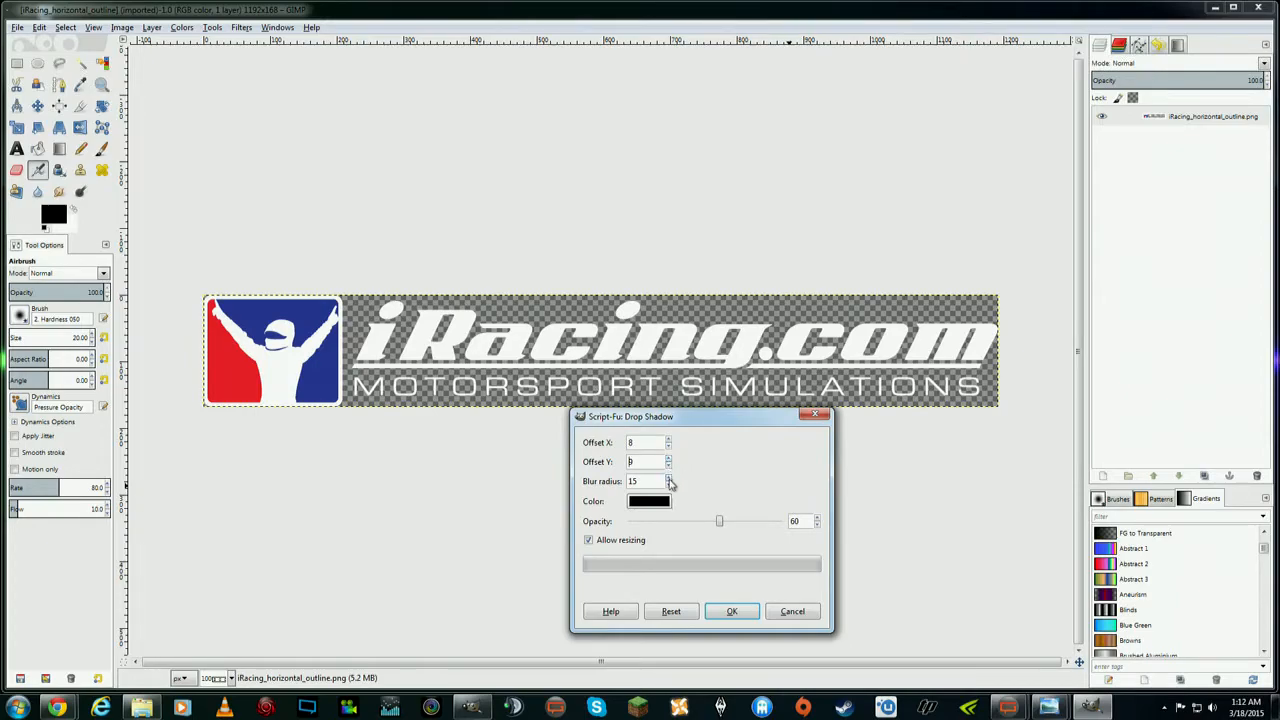
pyautogui.click(668, 479)
pyautogui.click(731, 610)
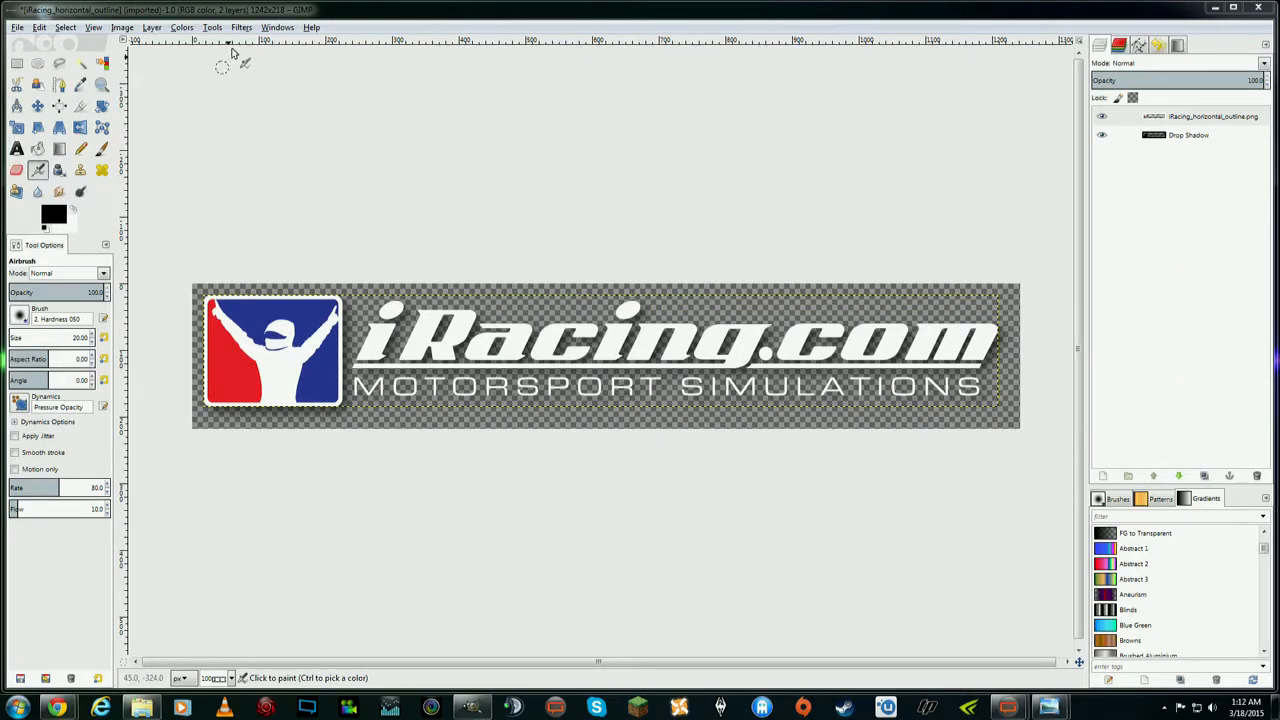
pyautogui.click(40, 28)
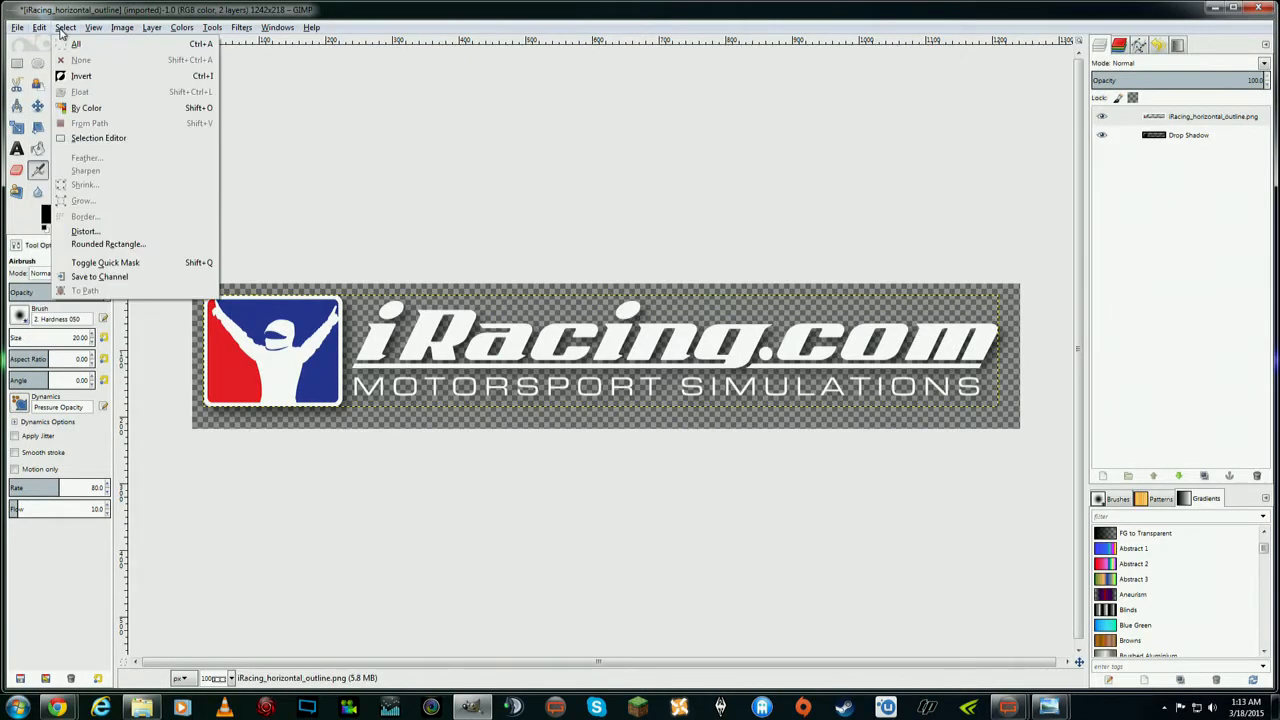
pyautogui.click(62, 44)
# Step: Apply a black drop shadow to the logo with offsets of 8, a blur radius of about 20 and opacity 80
pyautogui.click(241, 28)
pyautogui.moveTo(318, 150)
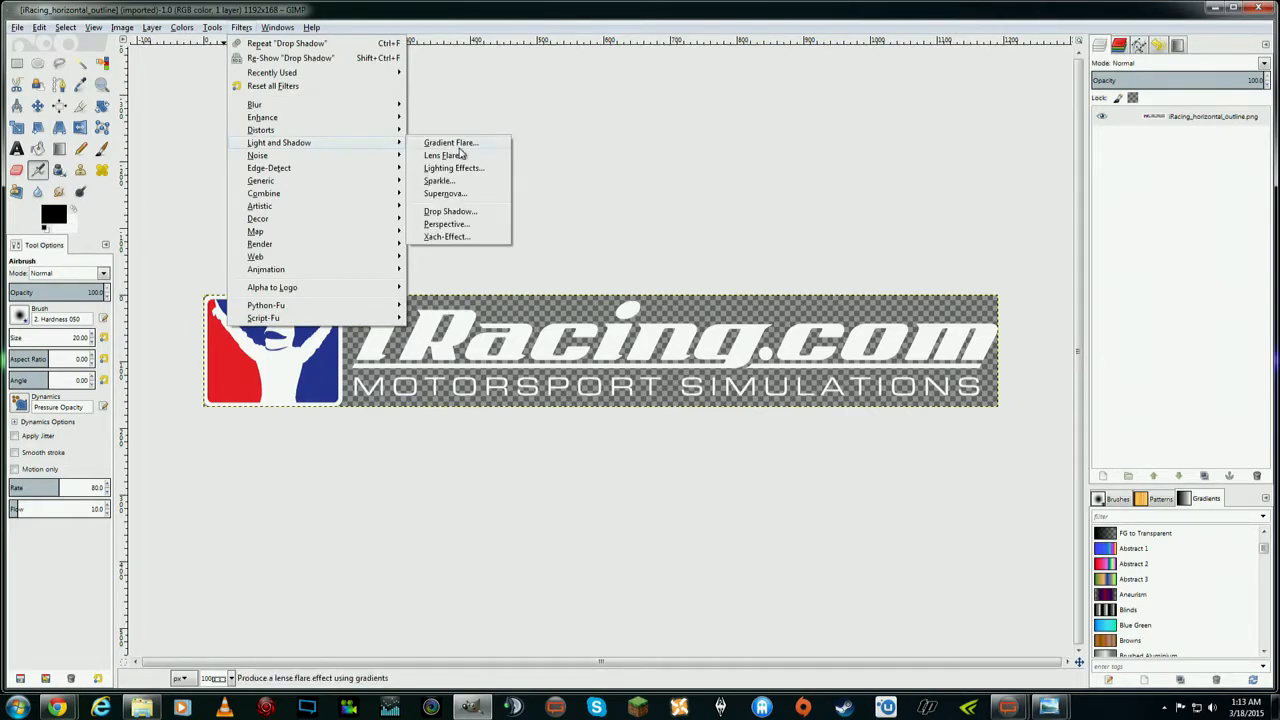
pyautogui.click(455, 212)
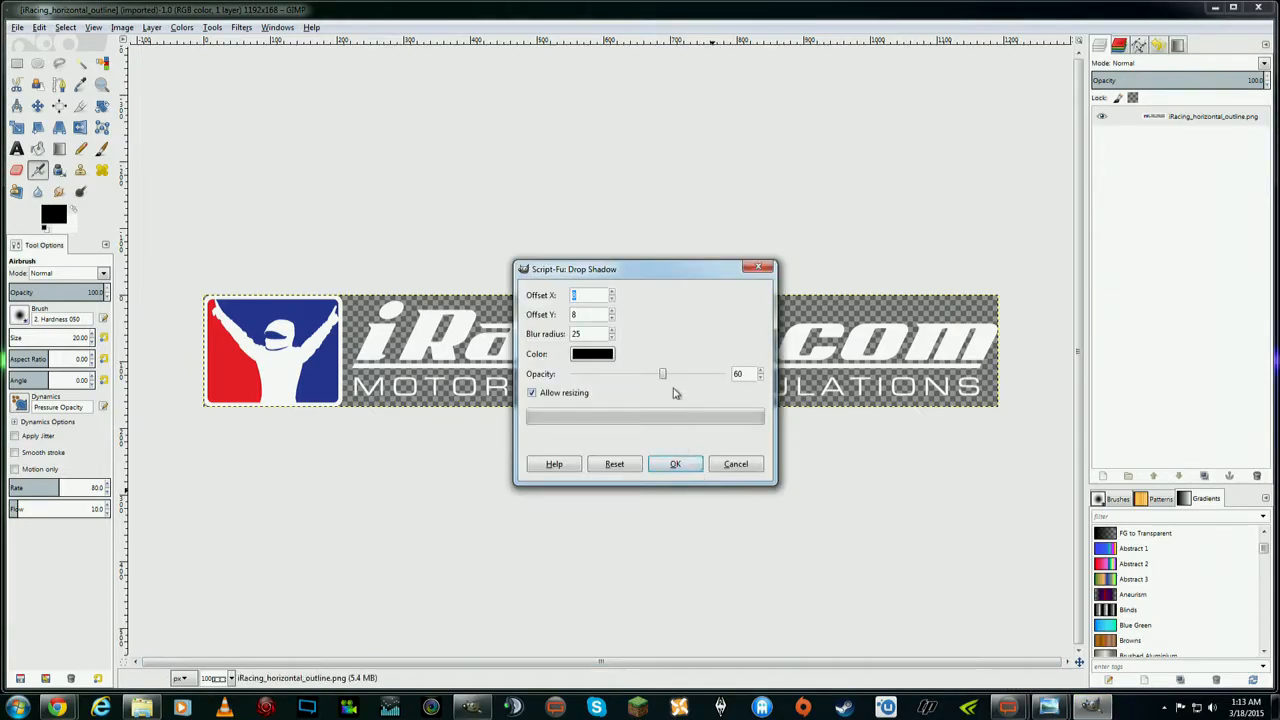
pyautogui.moveTo(664, 376); pyautogui.dragTo(696, 378)
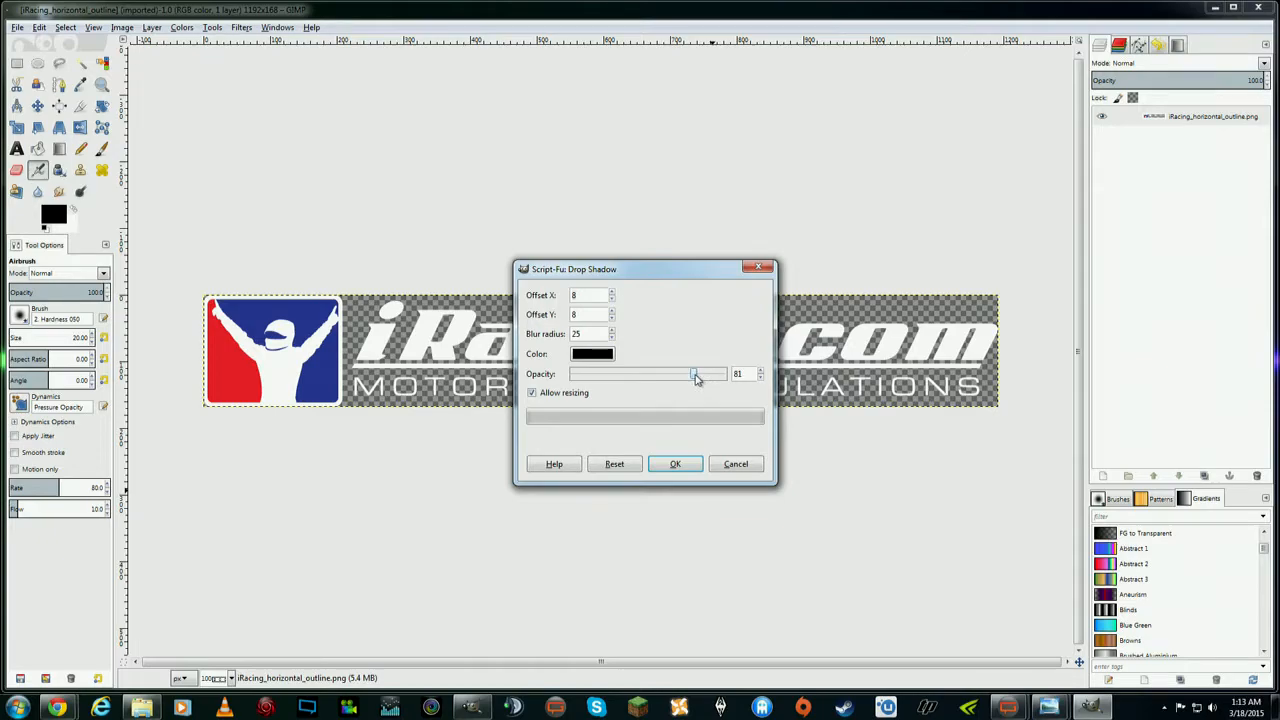
pyautogui.click(611, 337)
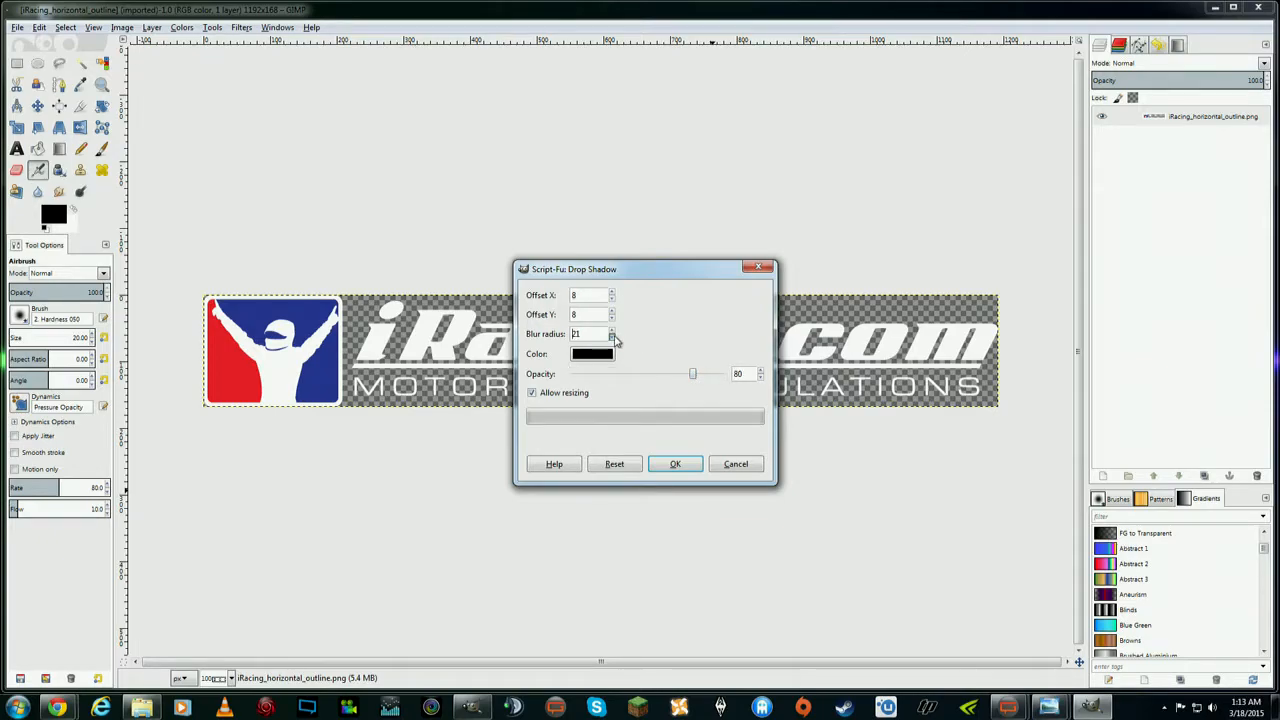
pyautogui.click(668, 463)
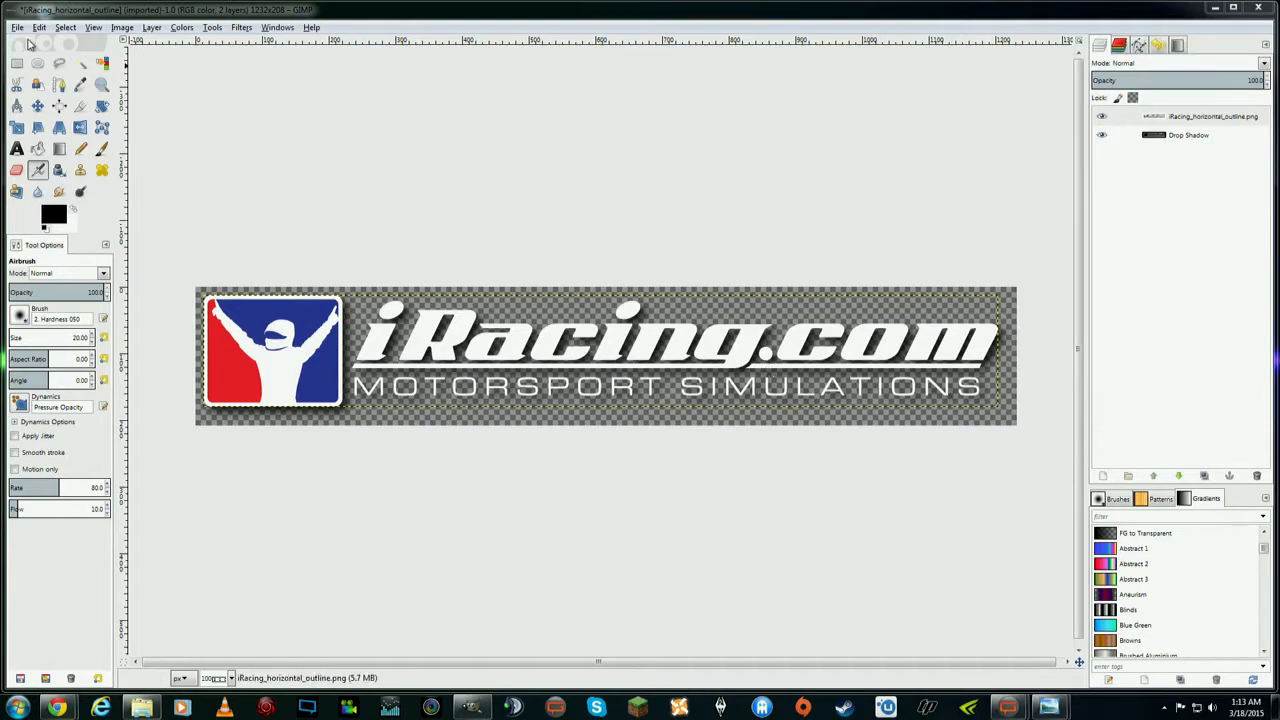
# Step: Start a PNG export of the logo to the Canva folder, cancel it and close GIMP without saving
pyautogui.click(18, 27)
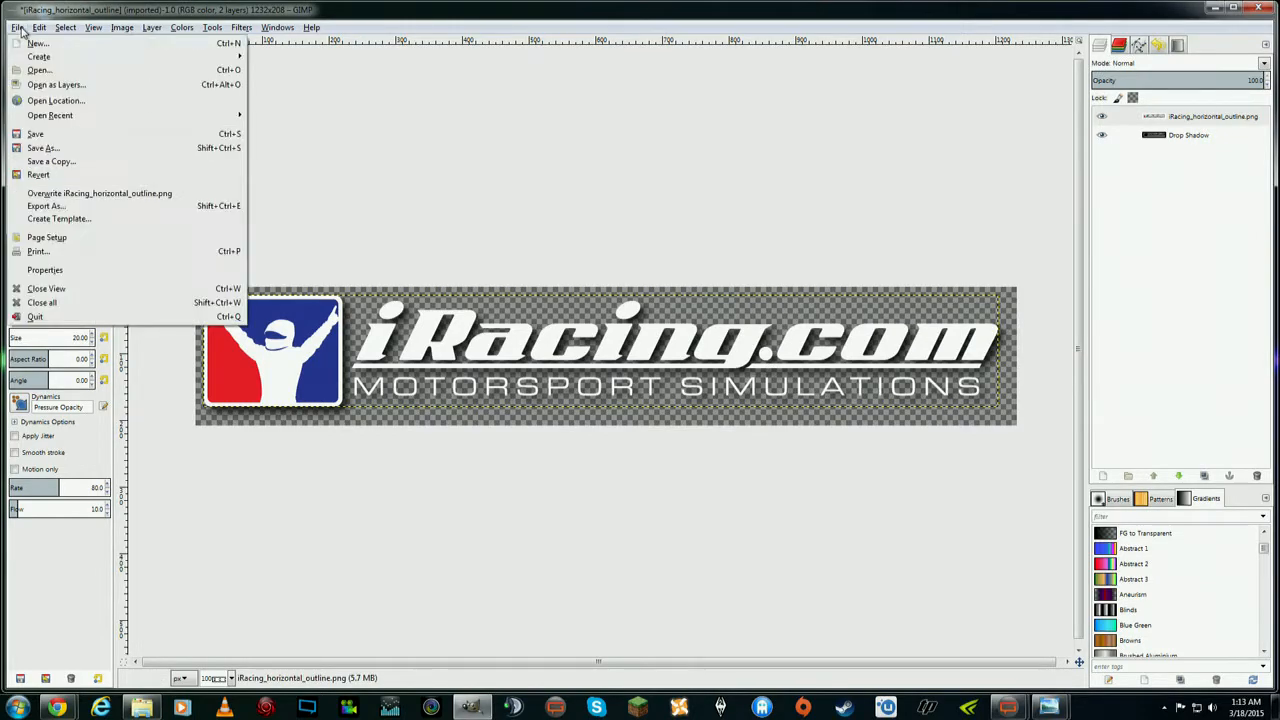
pyautogui.click(64, 207)
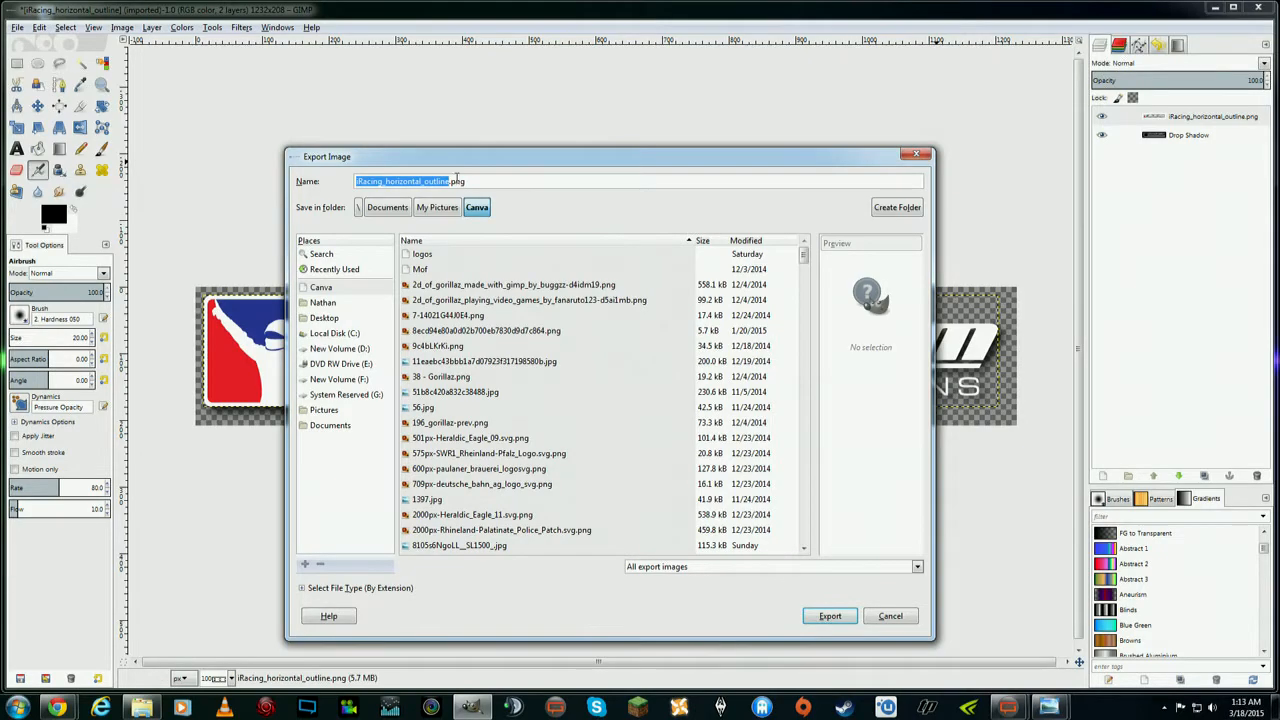
pyautogui.moveTo(451, 181); pyautogui.dragTo(468, 181)
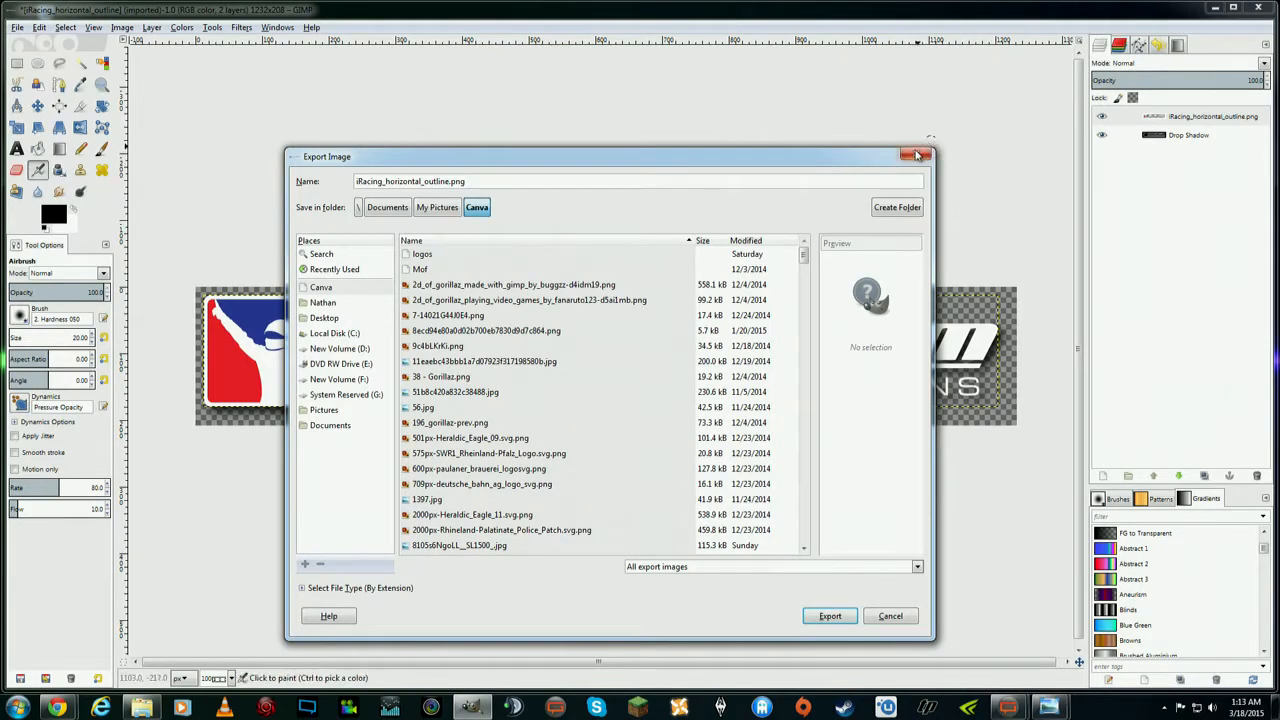
pyautogui.click(916, 154)
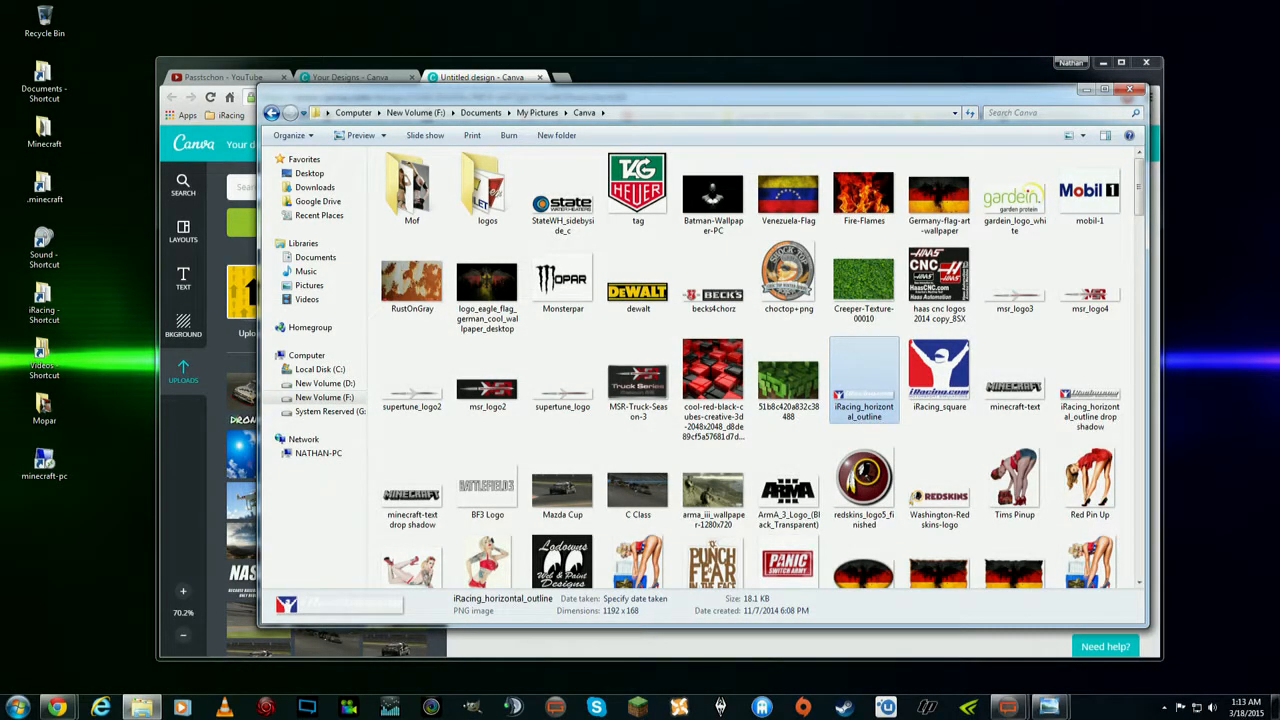
# Step: Upload the iRacing_horizontal_outline drop shadow file from the Canva folder to the Canva design's uploads
pyautogui.click(1089, 386)
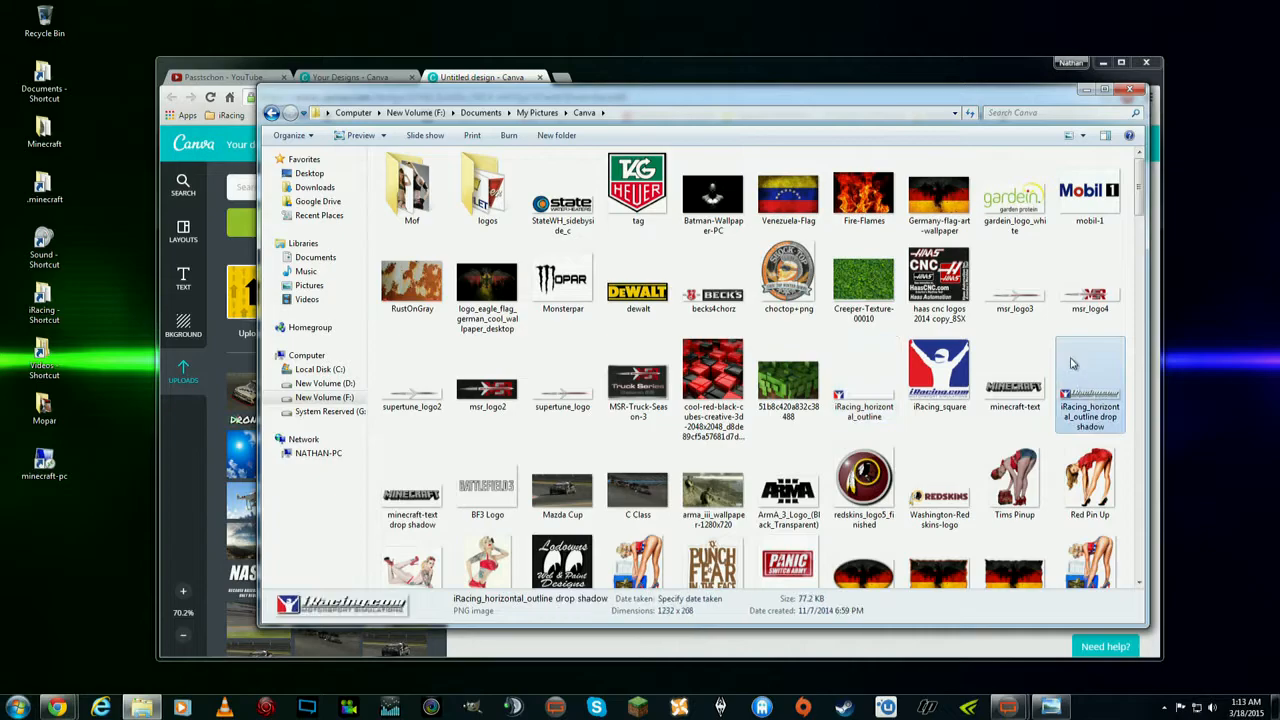
pyautogui.moveTo(871, 106); pyautogui.dragTo(995, 120)
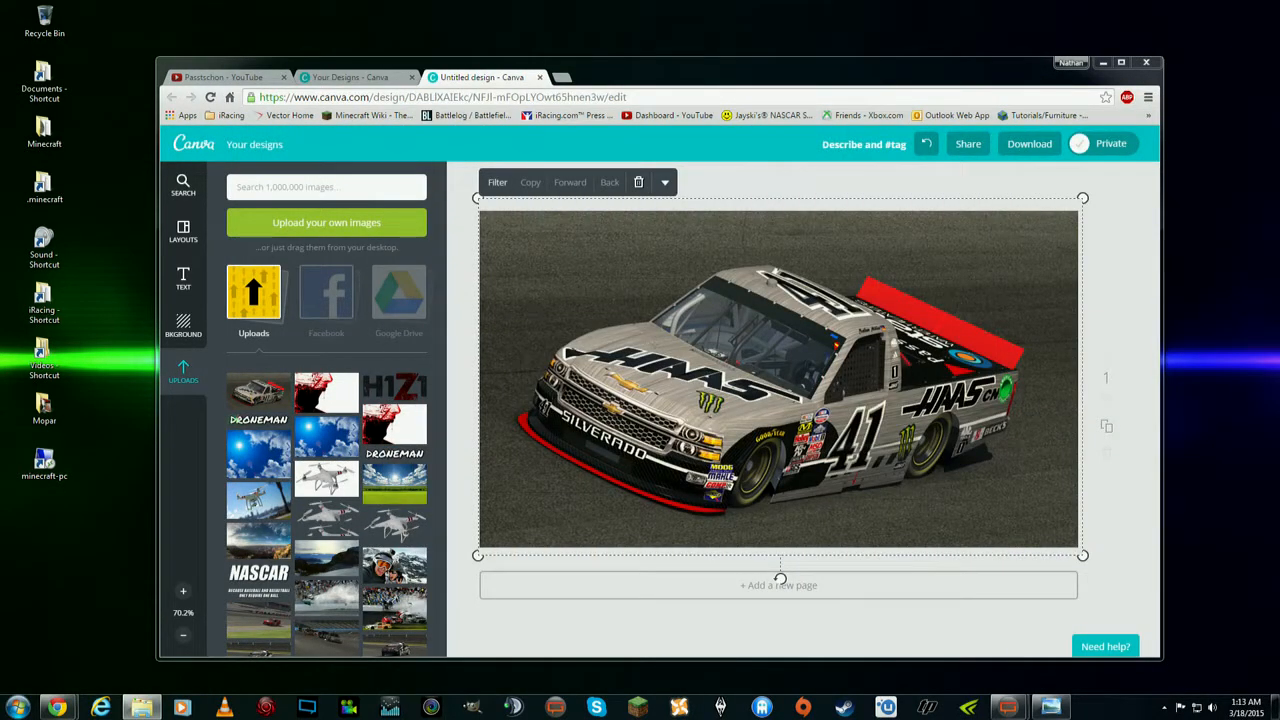
pyautogui.moveTo(1279, 404); pyautogui.dragTo(626, 302)
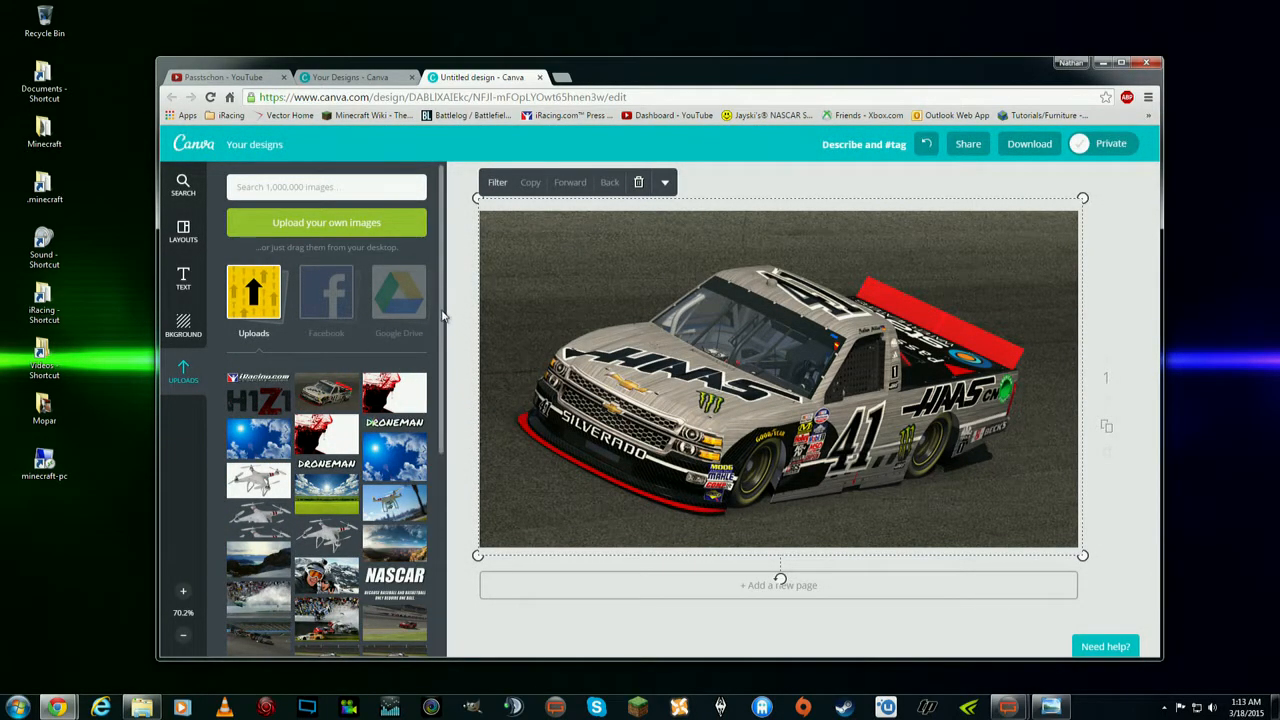
# Step: Place the uploaded iRacing logo on the thumbnail, centred across the upper part of the truck picture
pyautogui.scroll(-3, 447, 398)
pyautogui.scroll(-2, 445, 398)
pyautogui.scroll(5, 436, 316)
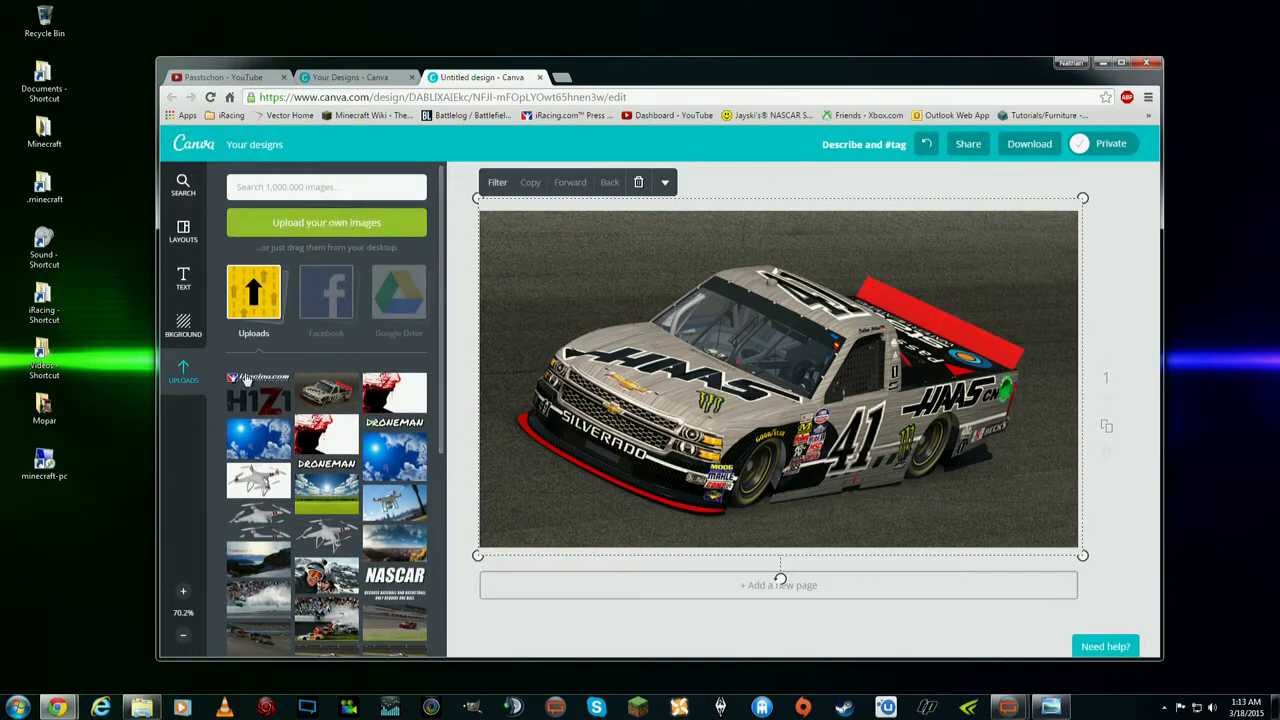
pyautogui.moveTo(247, 380); pyautogui.dragTo(751, 237)
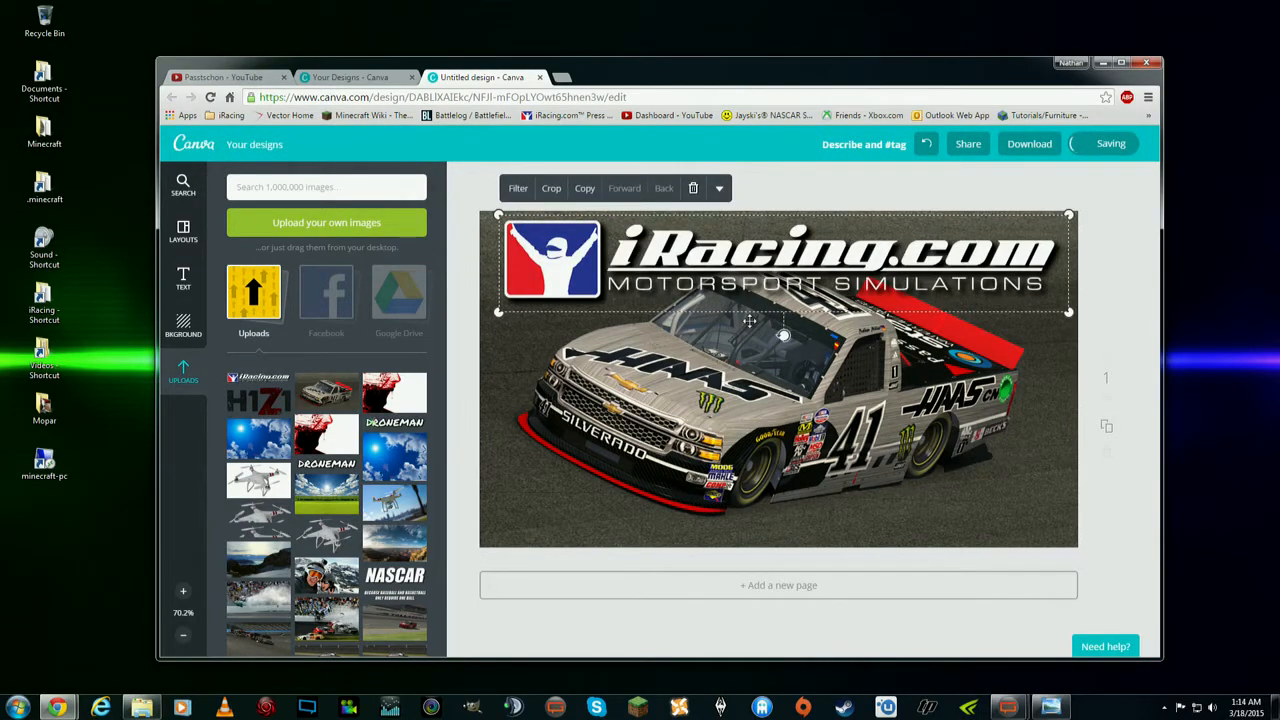
pyautogui.moveTo(740, 256); pyautogui.dragTo(748, 260)
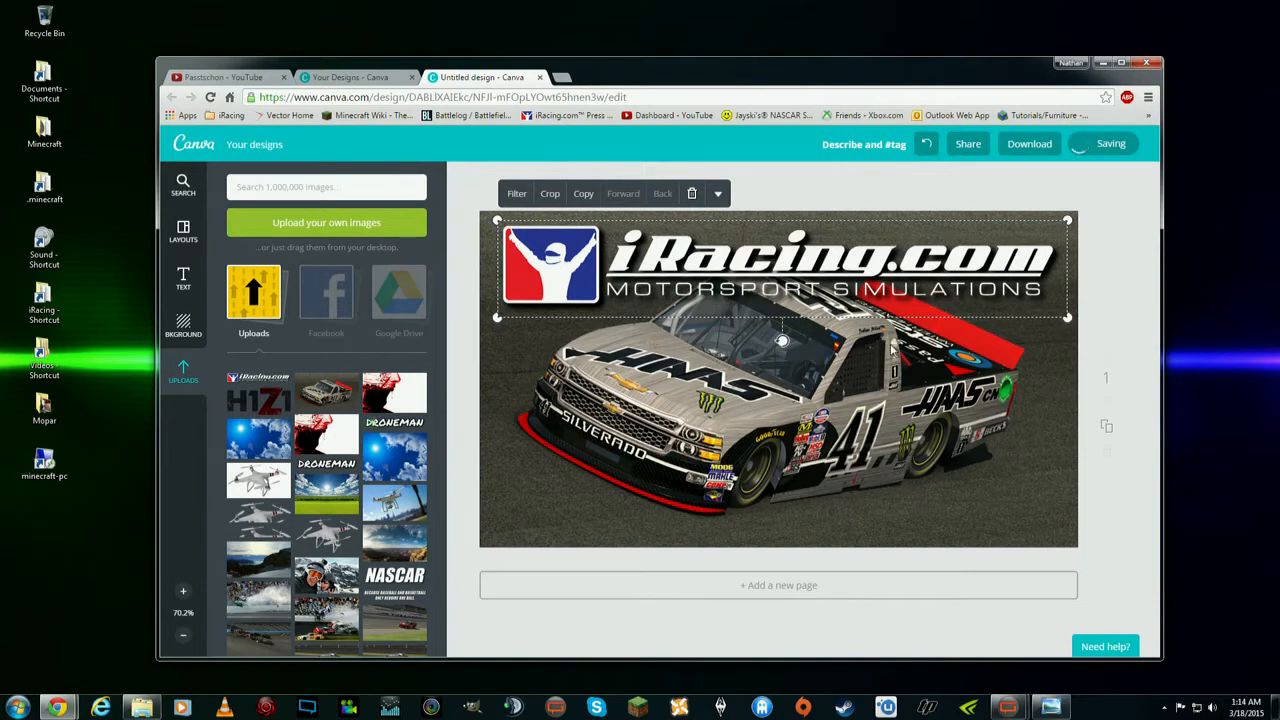
# Step: Select the truck background picture and try a blur of +12 in its advanced filter options
pyautogui.click(870, 400)
pyautogui.click(870, 400)
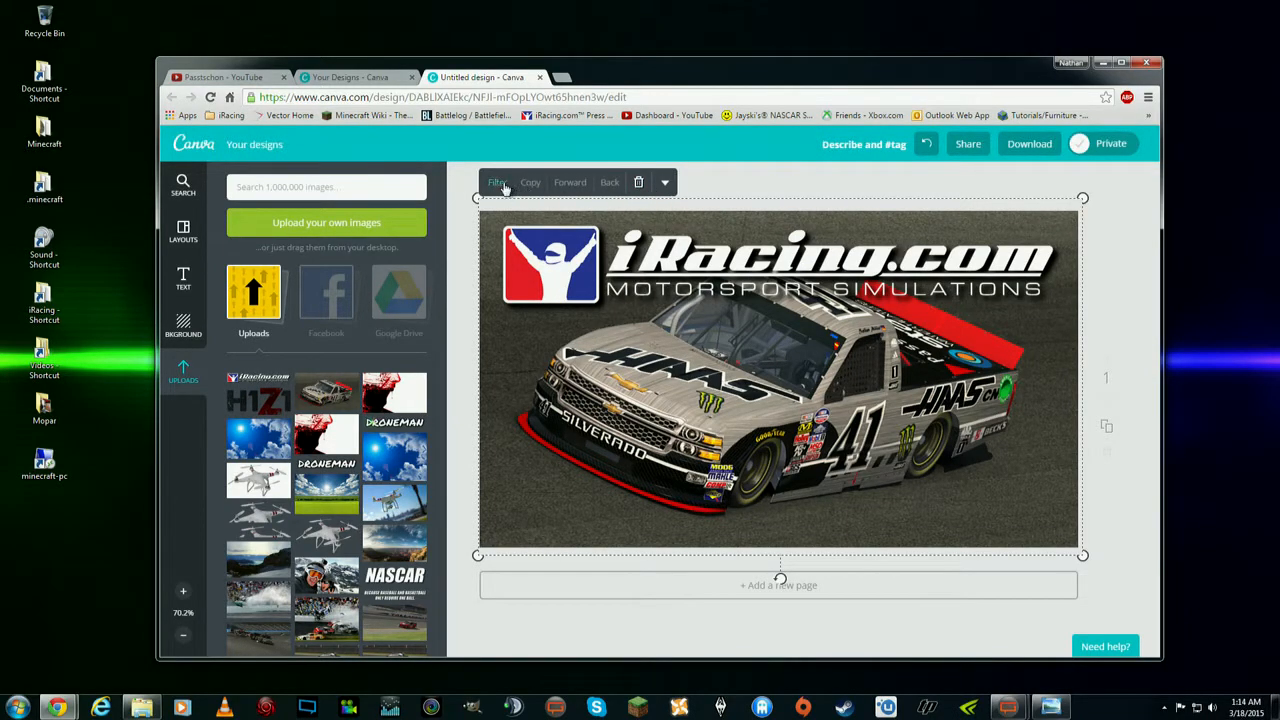
pyautogui.click(497, 183)
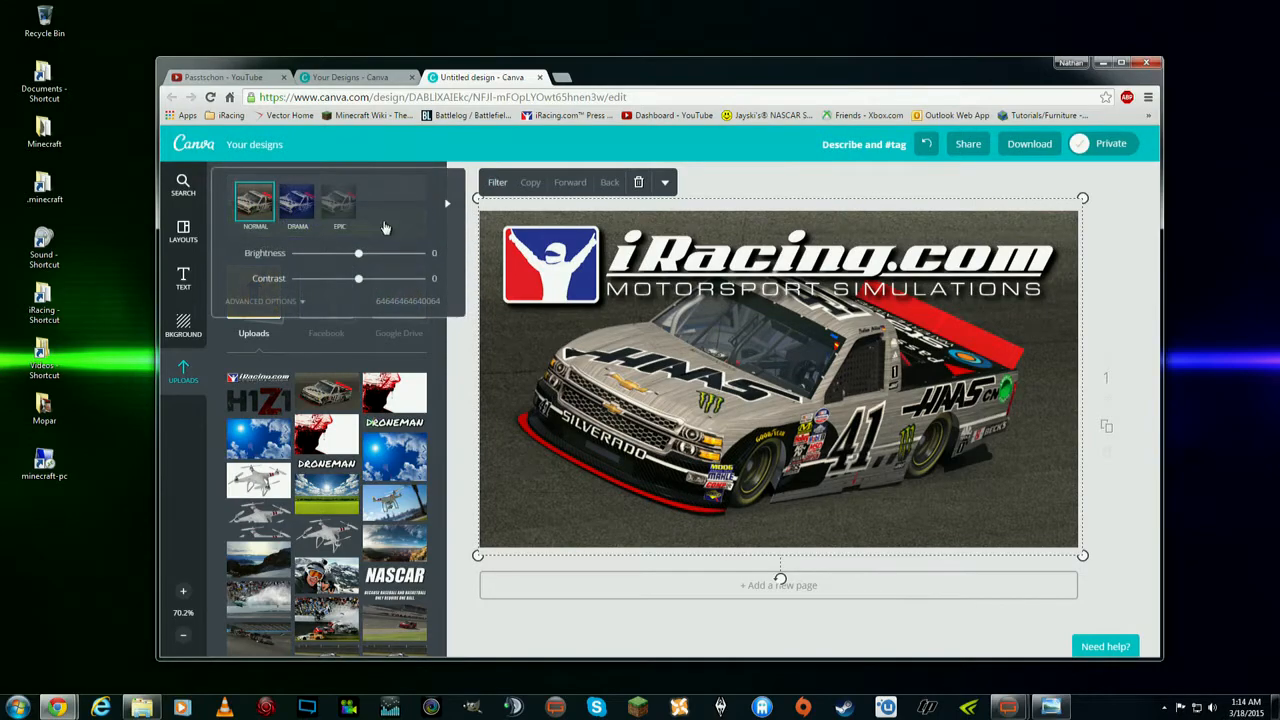
pyautogui.click(261, 301)
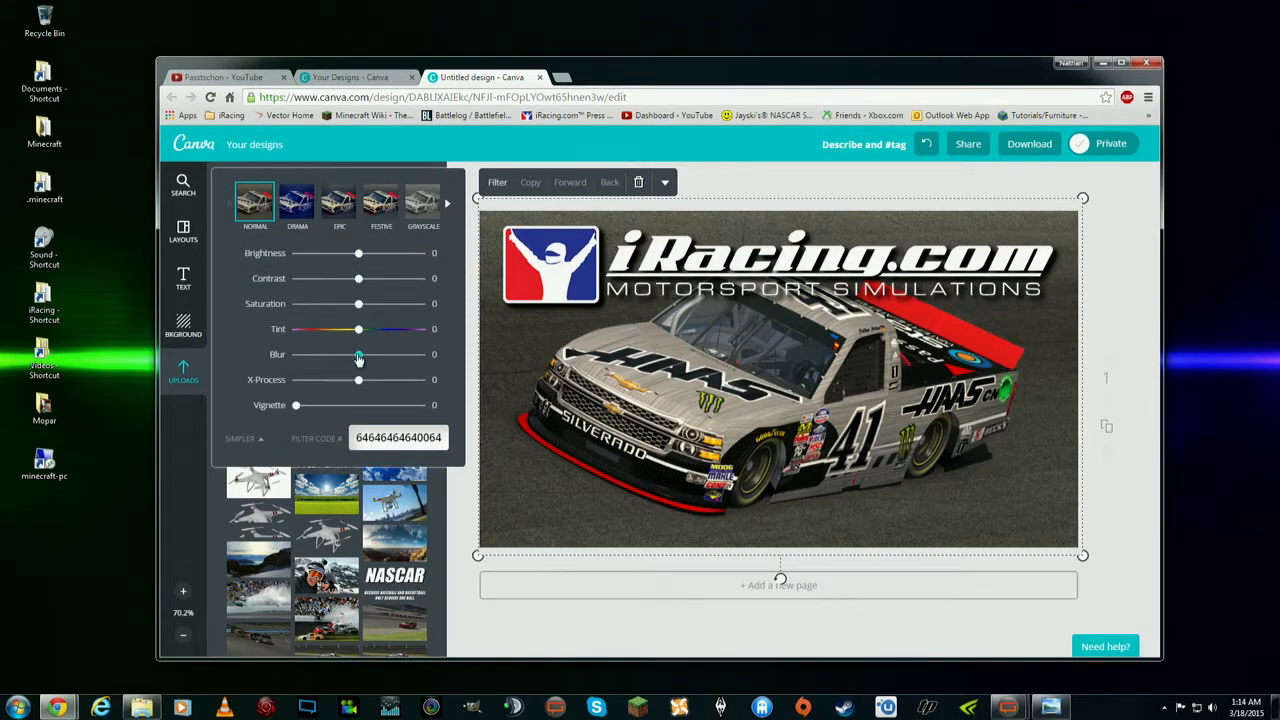
pyautogui.click(367, 358)
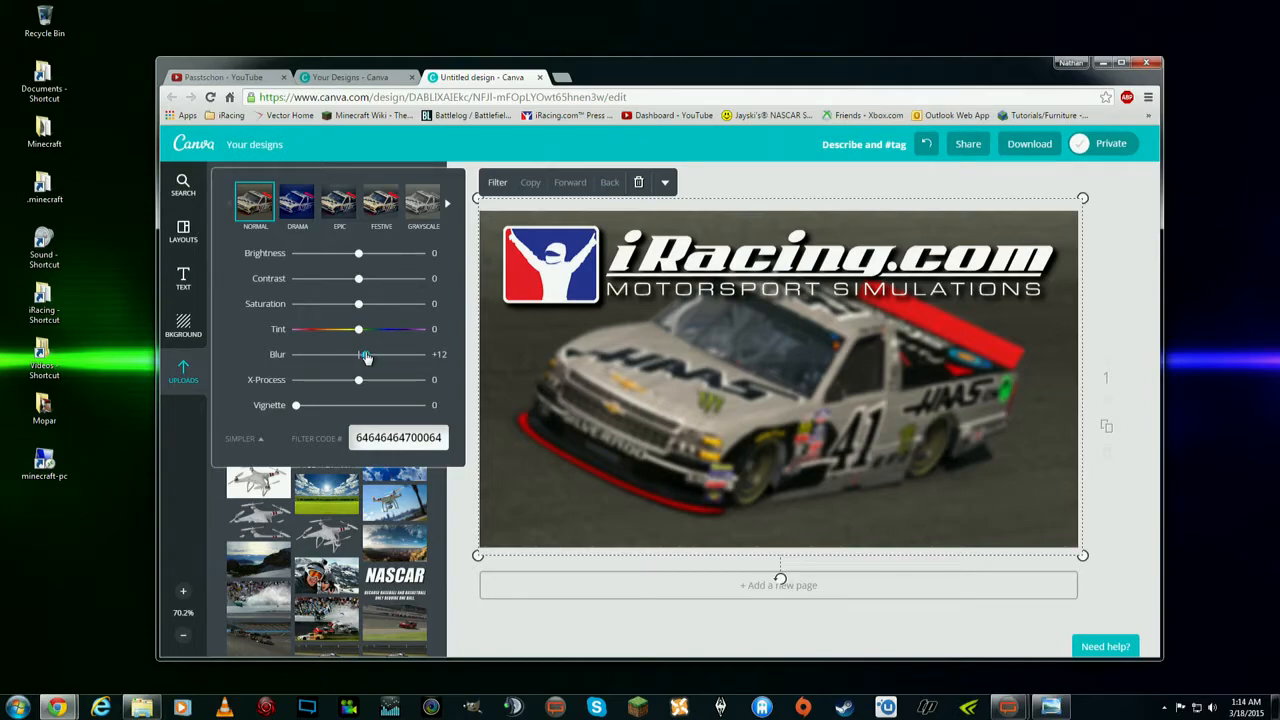
pyautogui.click(366, 357)
# Step: Try the Epic, Festive, Grayscale and Drama preset filters on the truck background picture
pyautogui.click(343, 204)
pyautogui.click(376, 205)
pyautogui.click(423, 205)
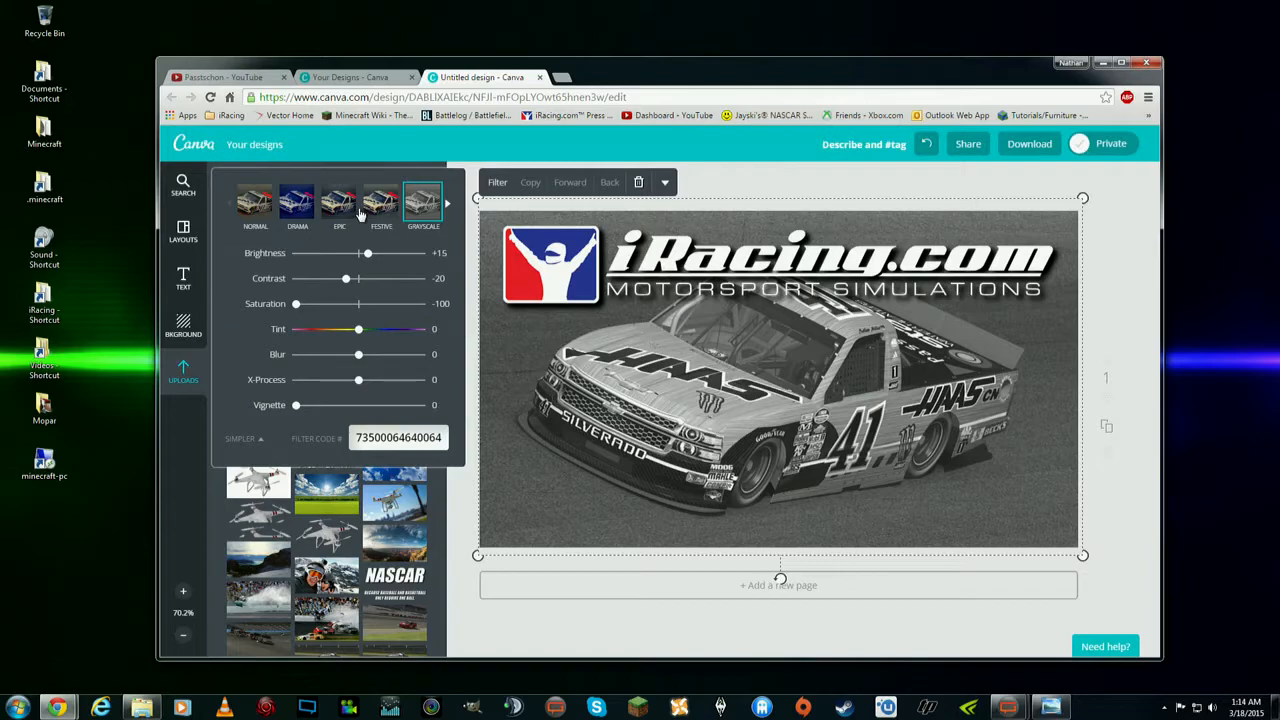
pyautogui.click(305, 205)
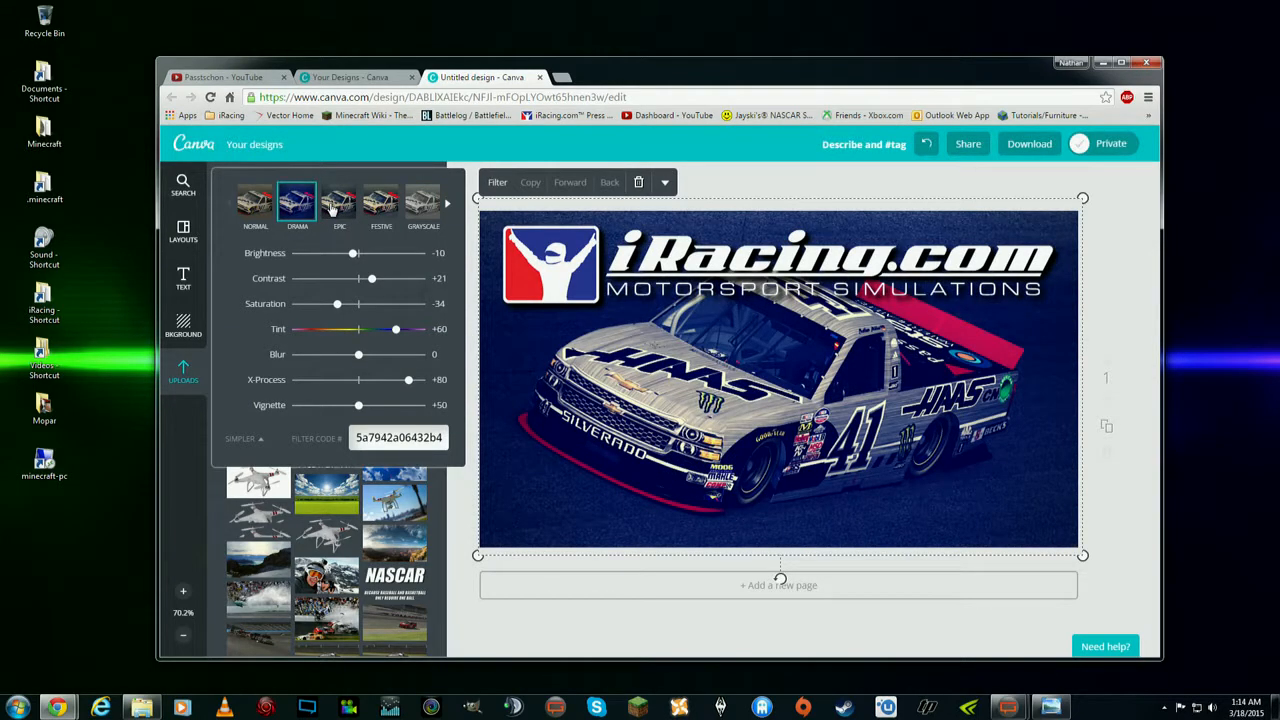
# Step: Apply the Epic filter to the truck background picture and set its blur to +11
pyautogui.click(333, 207)
pyautogui.moveTo(359, 360); pyautogui.dragTo(366, 363)
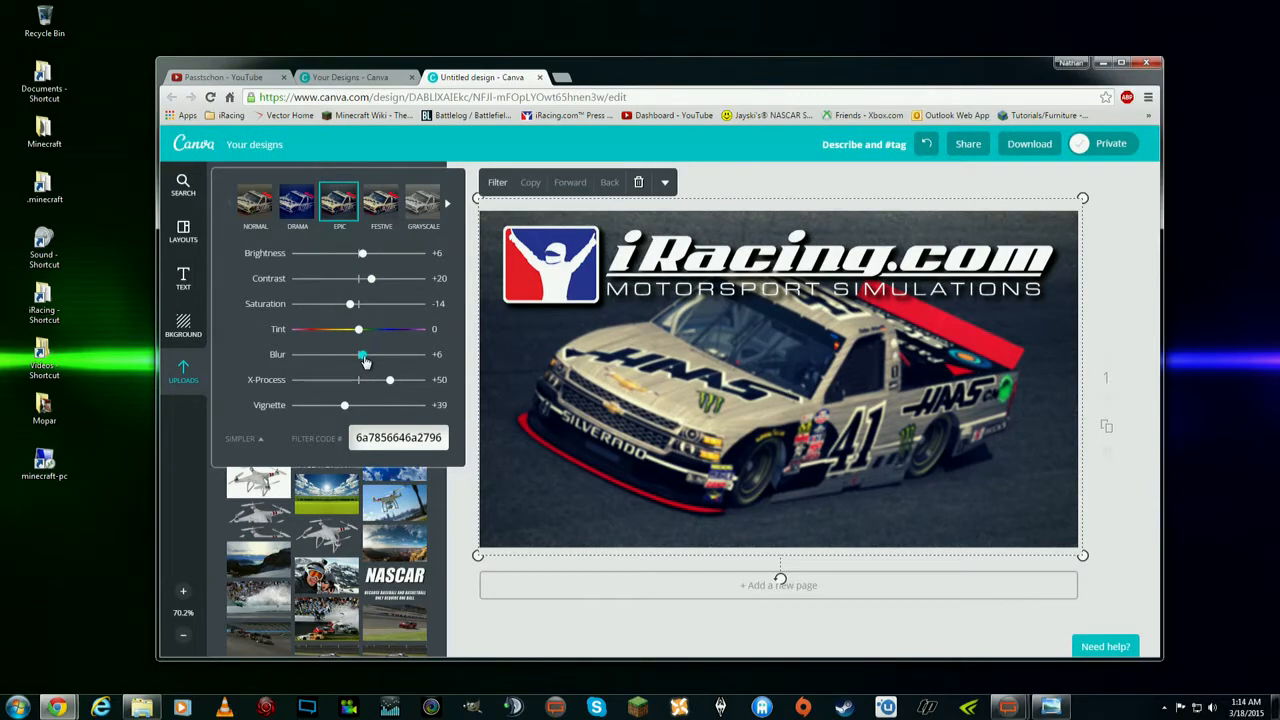
pyautogui.moveTo(365, 362); pyautogui.dragTo(366, 362)
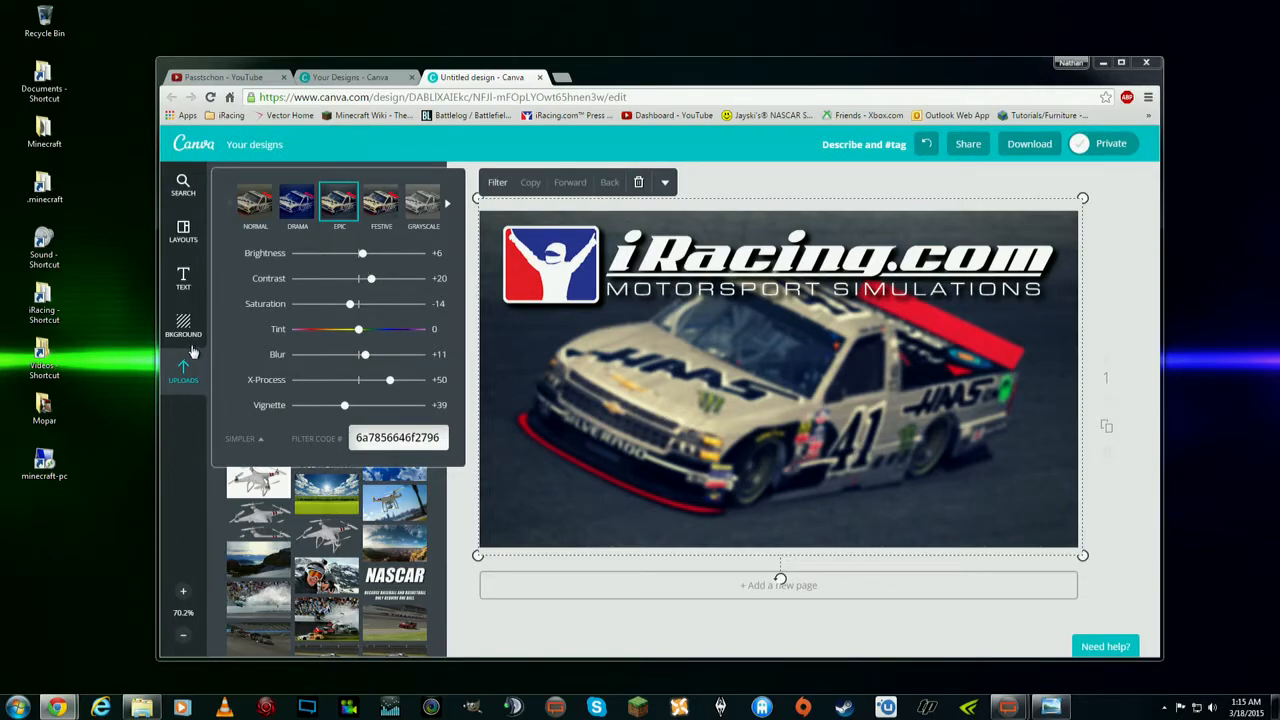
pyautogui.click(183, 278)
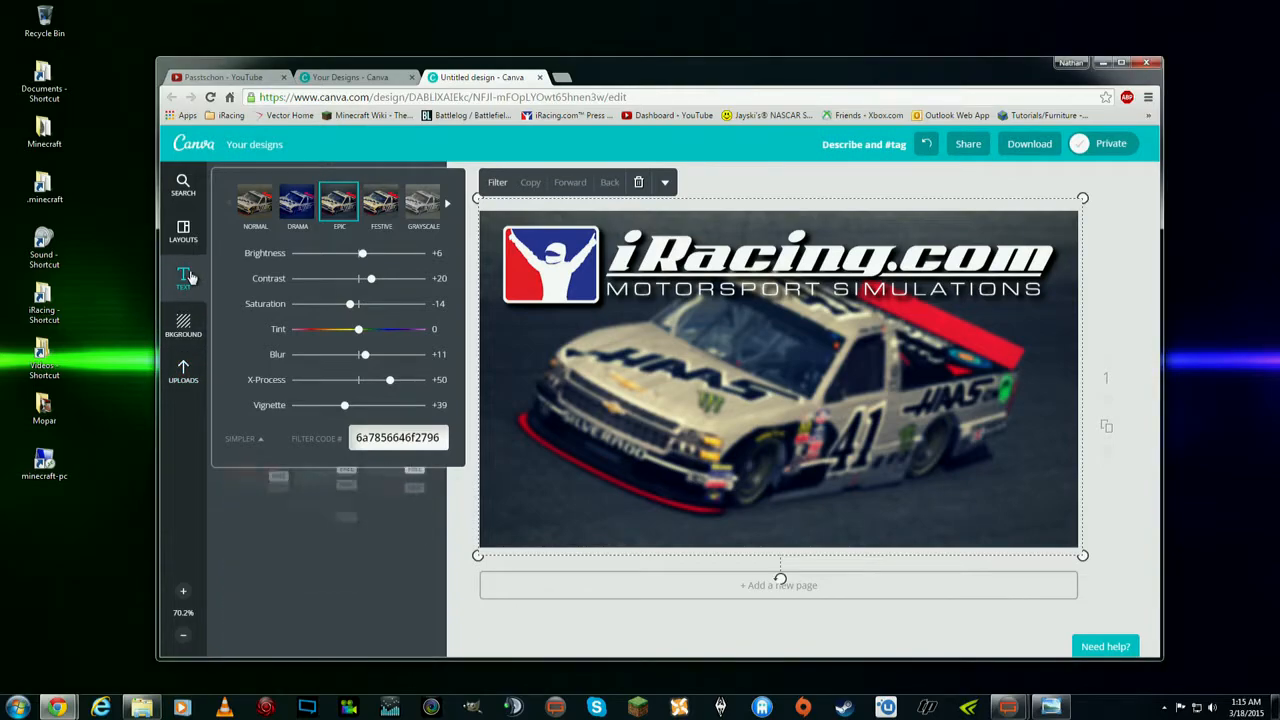
pyautogui.click(808, 181)
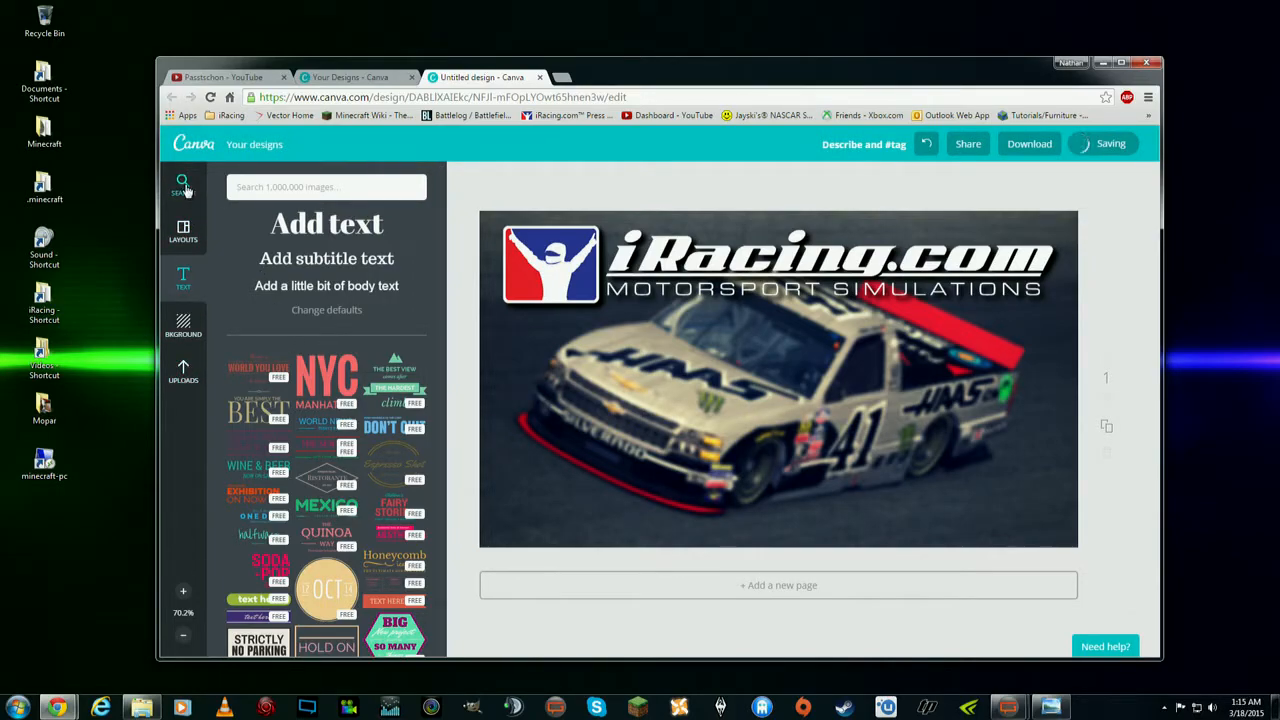
# Step: Examine the available shapes and page layouts for elements that could be added to the thumbnail
pyautogui.click(237, 187)
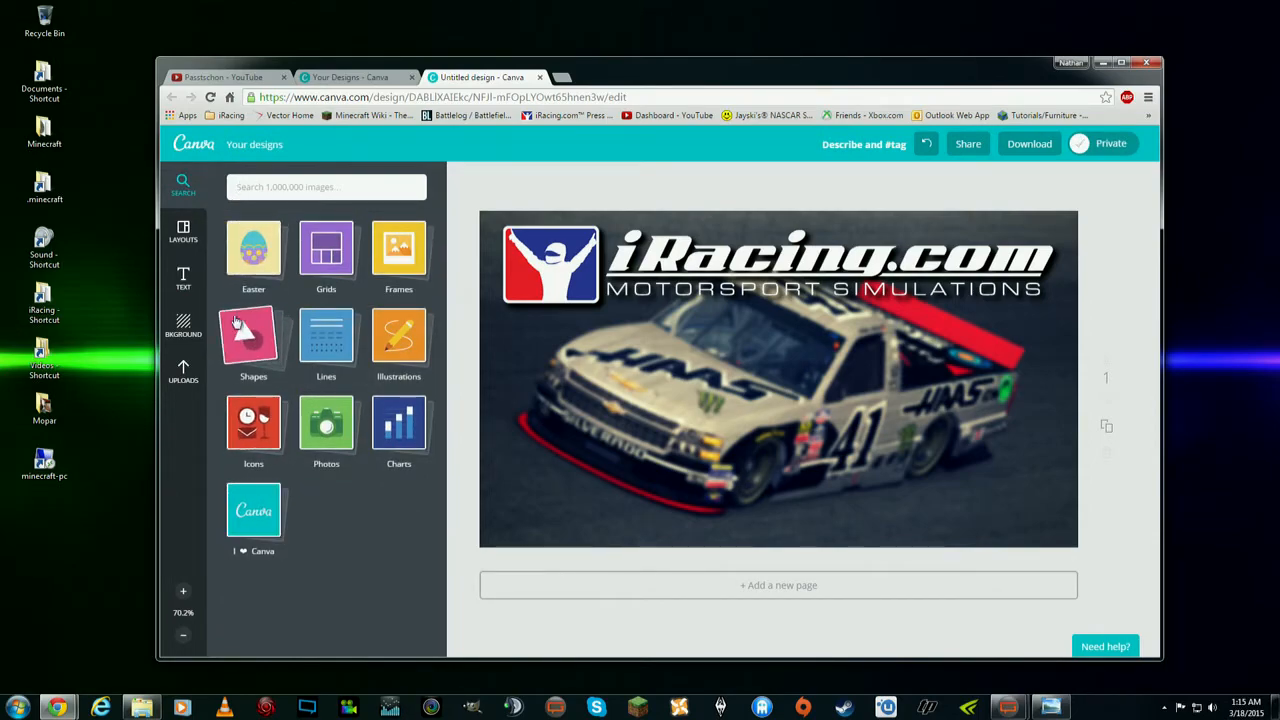
pyautogui.click(240, 325)
pyautogui.scroll(-15, 386, 438)
pyautogui.scroll(15, 386, 438)
pyautogui.click(185, 232)
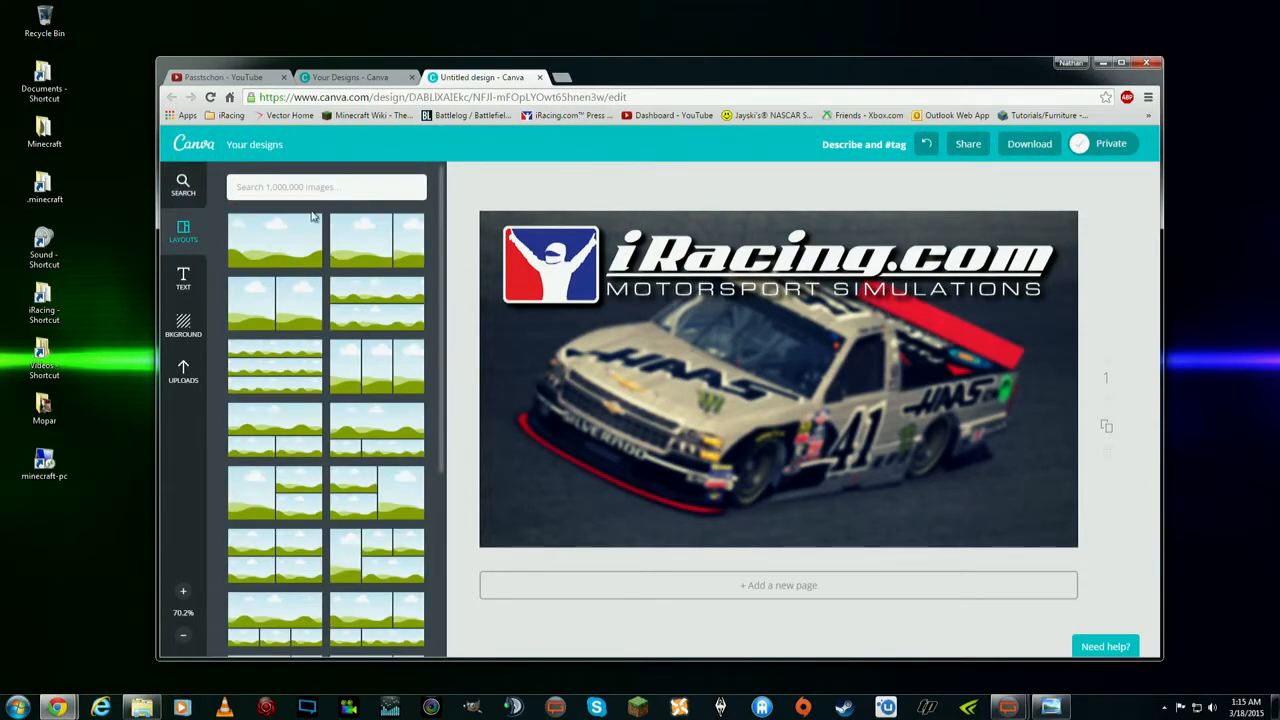
pyautogui.click(306, 187)
pyautogui.scroll(2, 360, 318)
pyautogui.click(187, 190)
pyautogui.moveTo(441, 258)
pyautogui.mouseDown()
pyautogui.moveTo(442, 546)
pyautogui.moveTo(462, 637)
pyautogui.moveTo(442, 590)
pyautogui.moveTo(445, 234)
pyautogui.mouseUp()
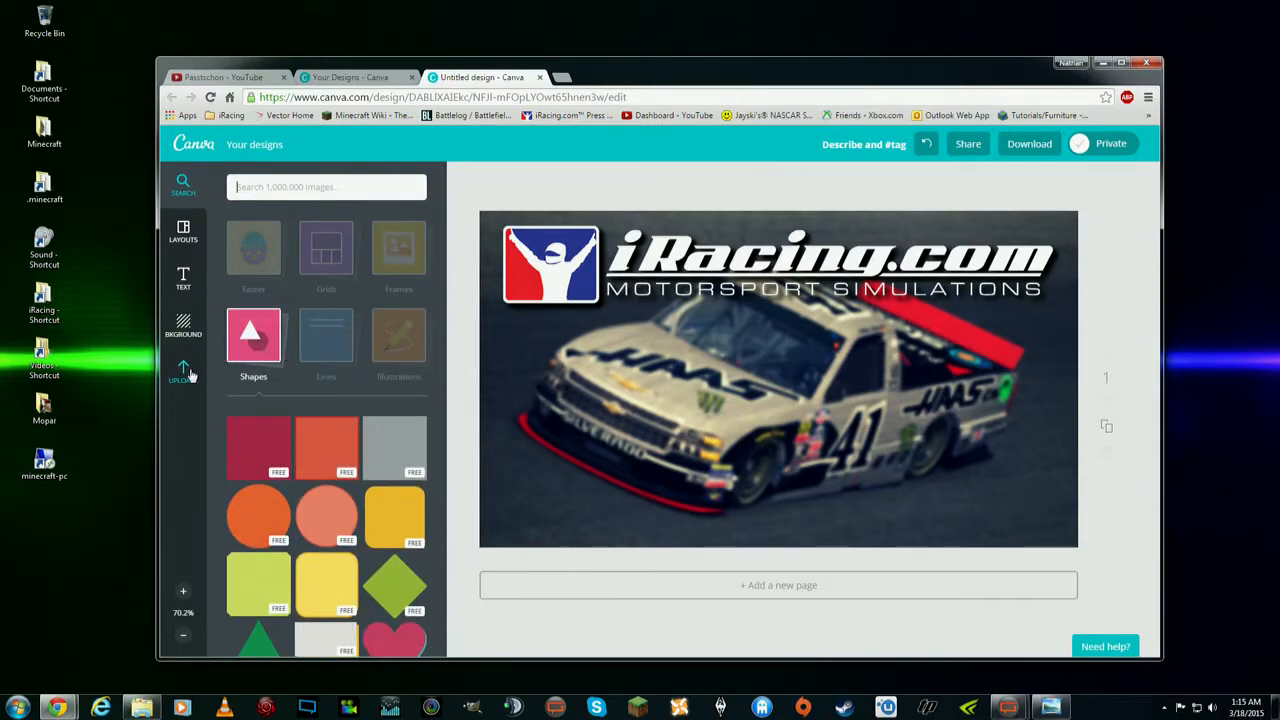
# Step: Enter "arrow" as the image search term, look at the background options and clear the term
pyautogui.write('arrow')
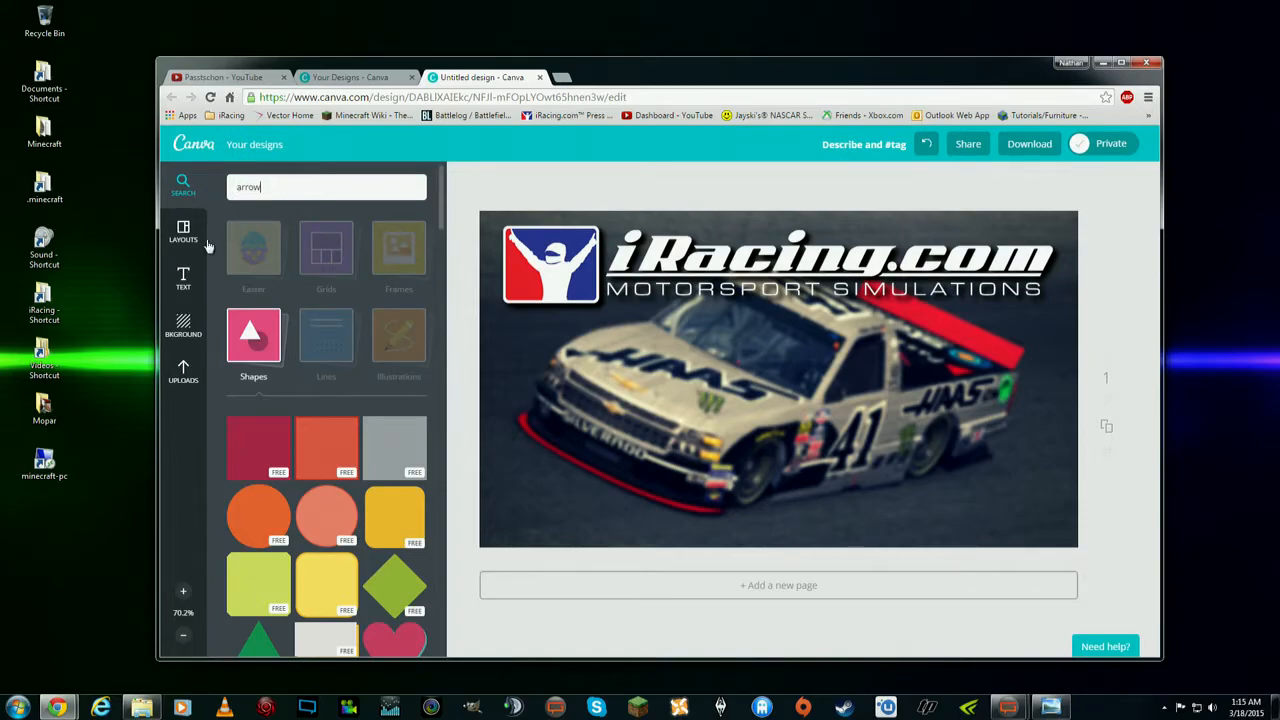
pyautogui.click(183, 278)
pyautogui.click(185, 318)
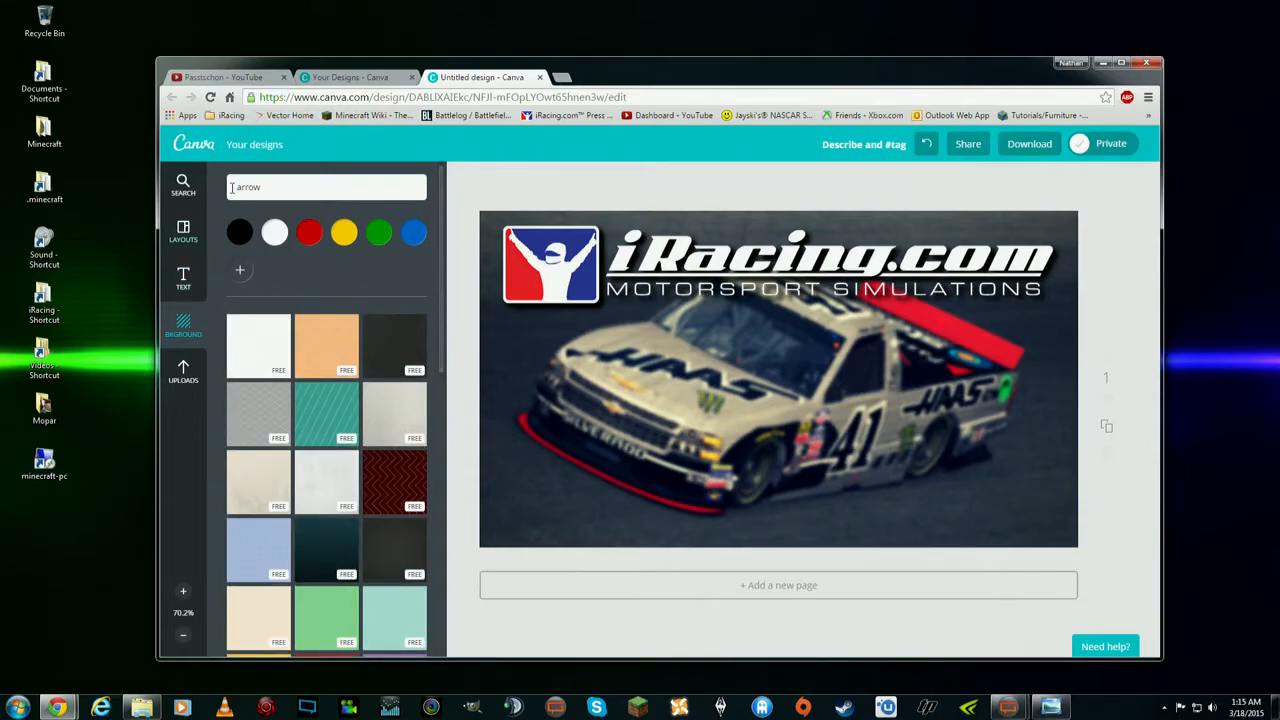
pyautogui.click(268, 186)
pyautogui.press('BackSpace')
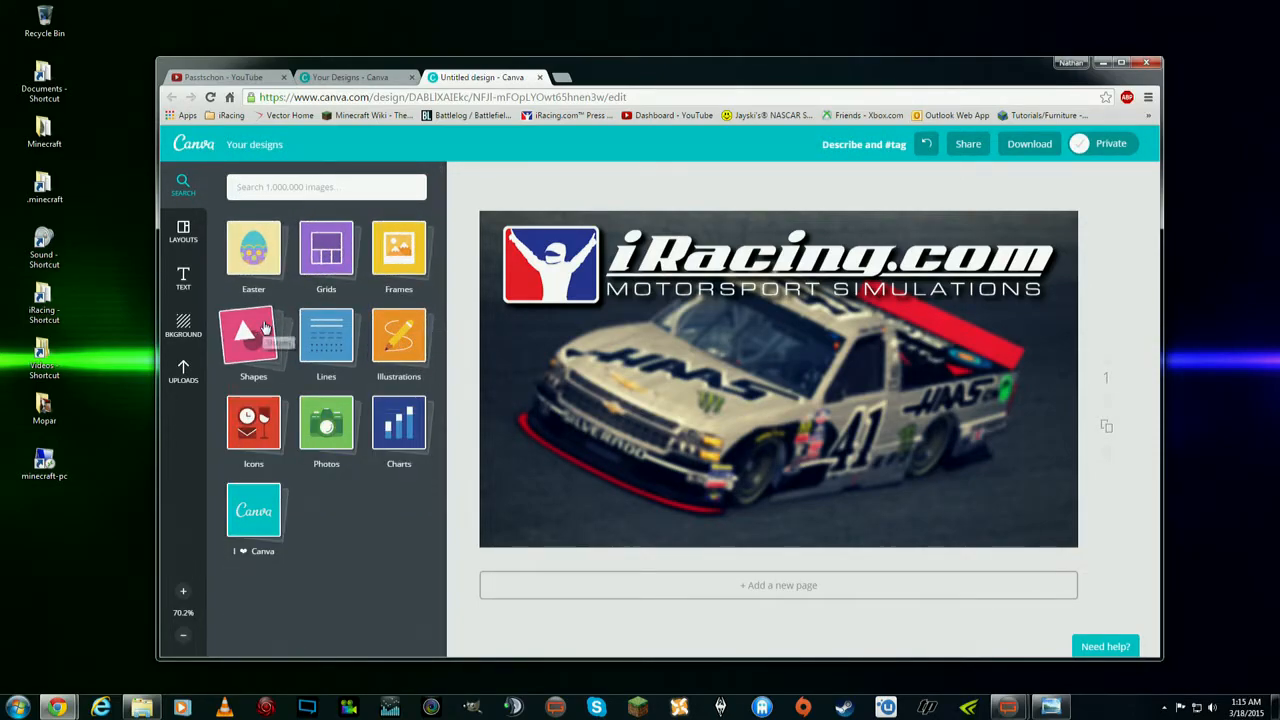
# Step: Look through the illustrations collection and close it again
pyautogui.click(412, 332)
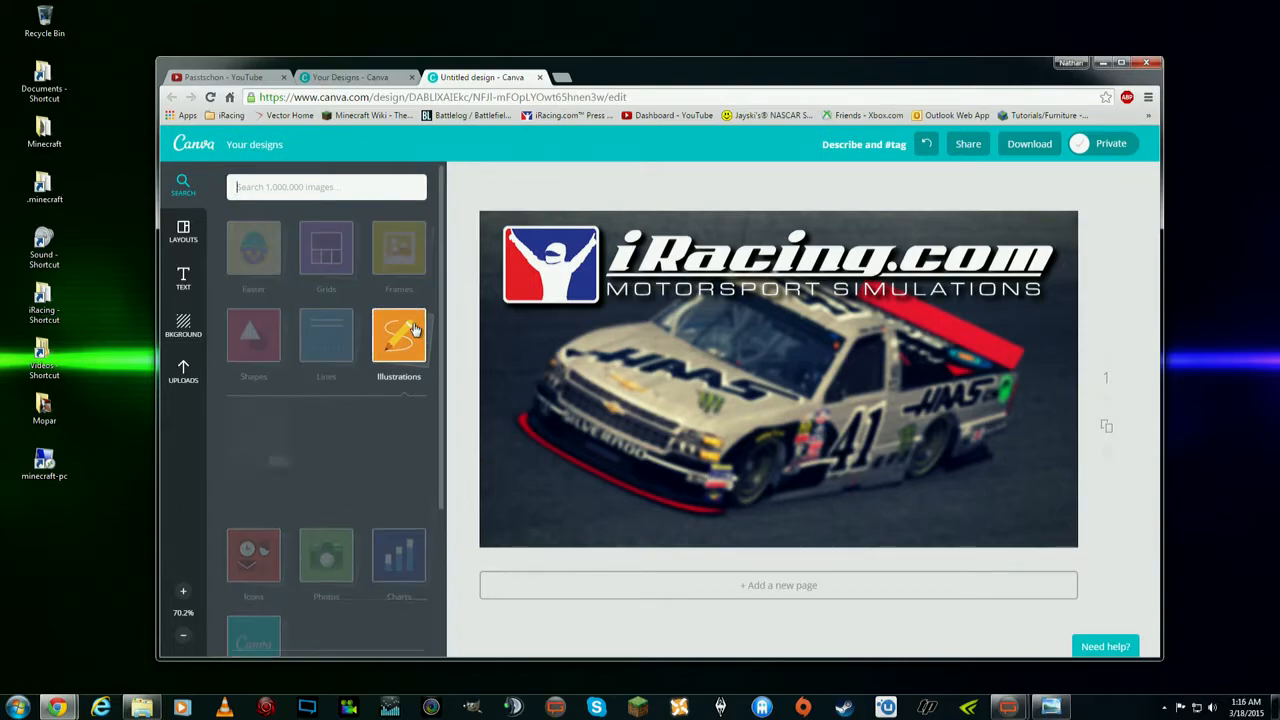
pyautogui.scroll(-8, 408, 398)
pyautogui.scroll(8, 408, 398)
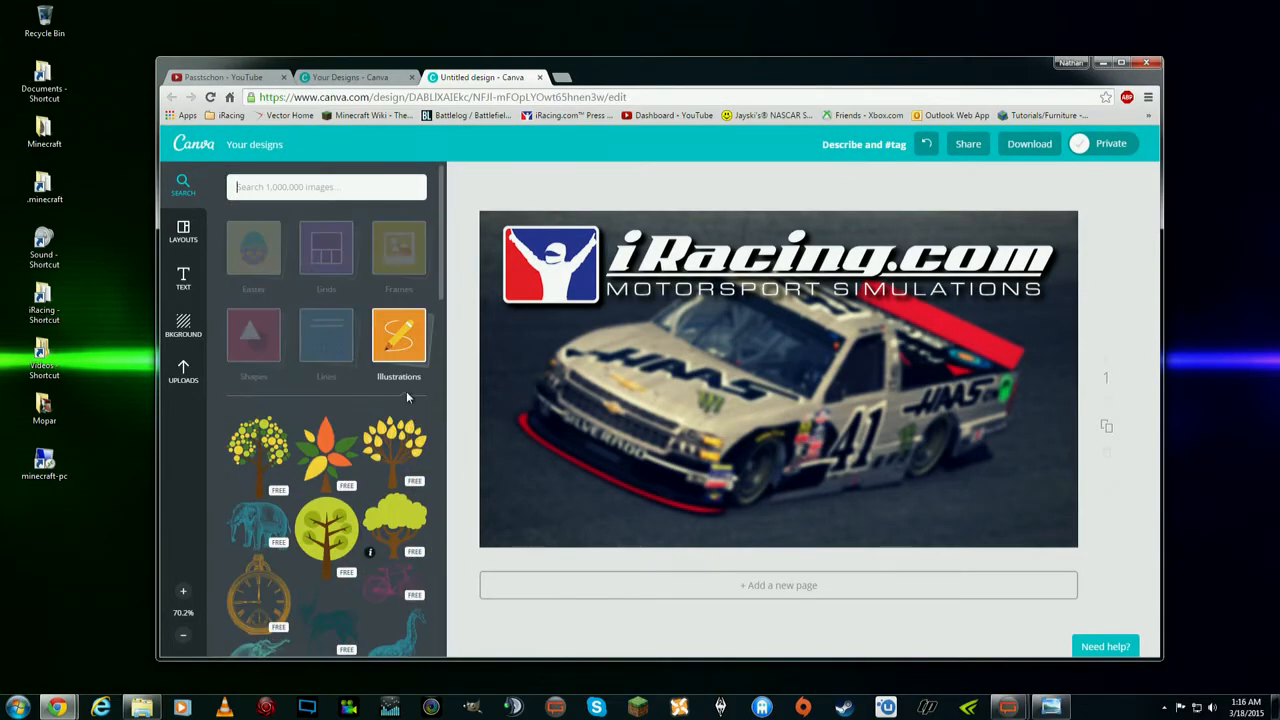
pyautogui.click(253, 345)
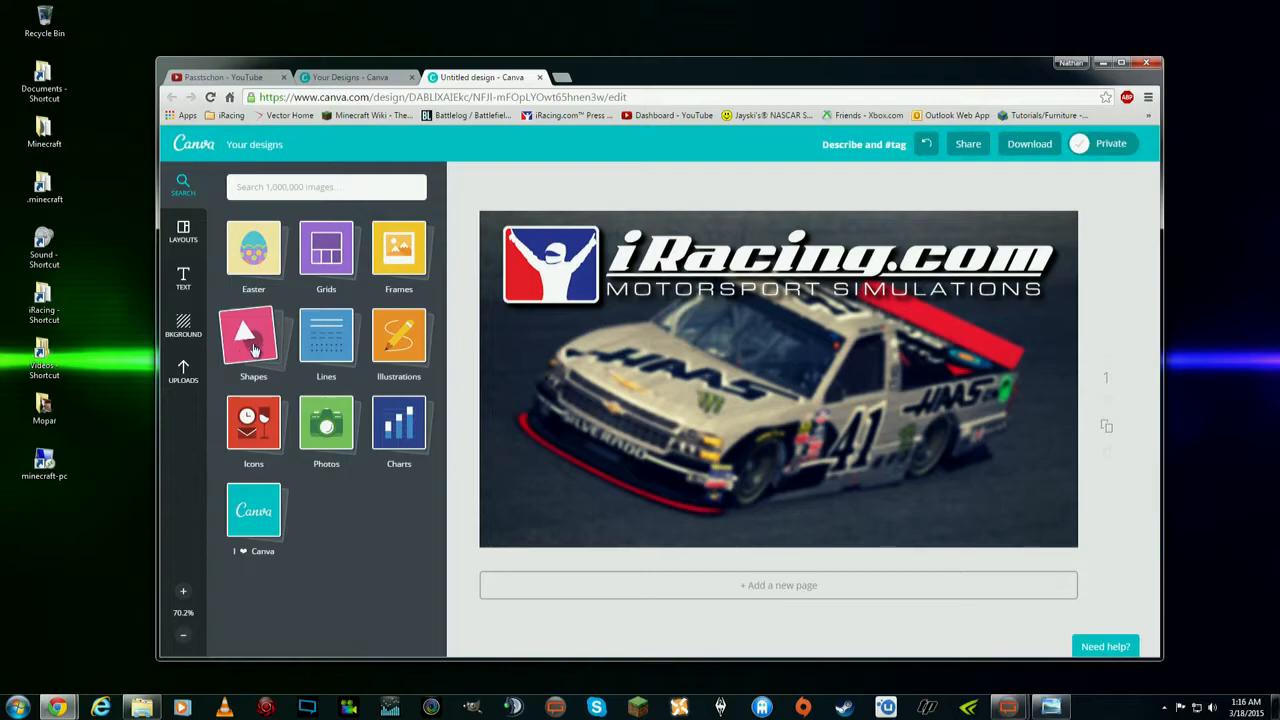
# Step: Add the salmon left-pointing triangle from the shapes collection and move it over the left part of the thumbnail
pyautogui.click(253, 345)
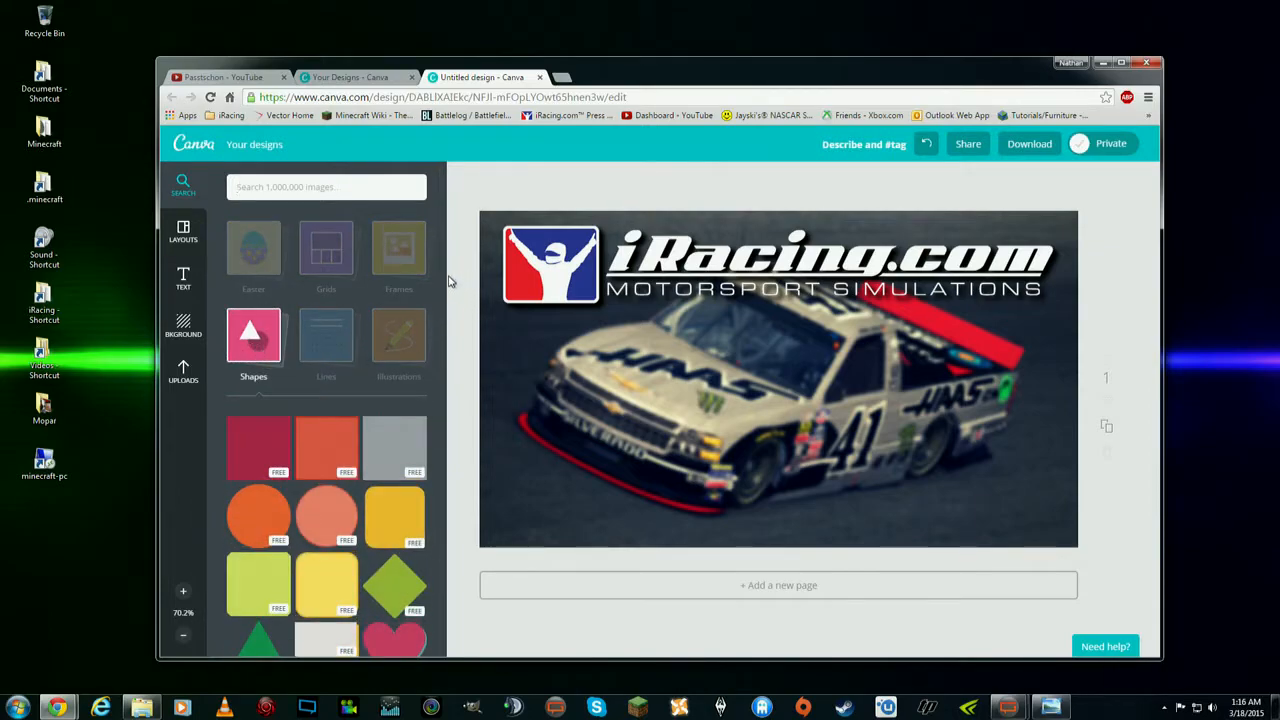
pyautogui.moveTo(444, 264); pyautogui.dragTo(432, 403)
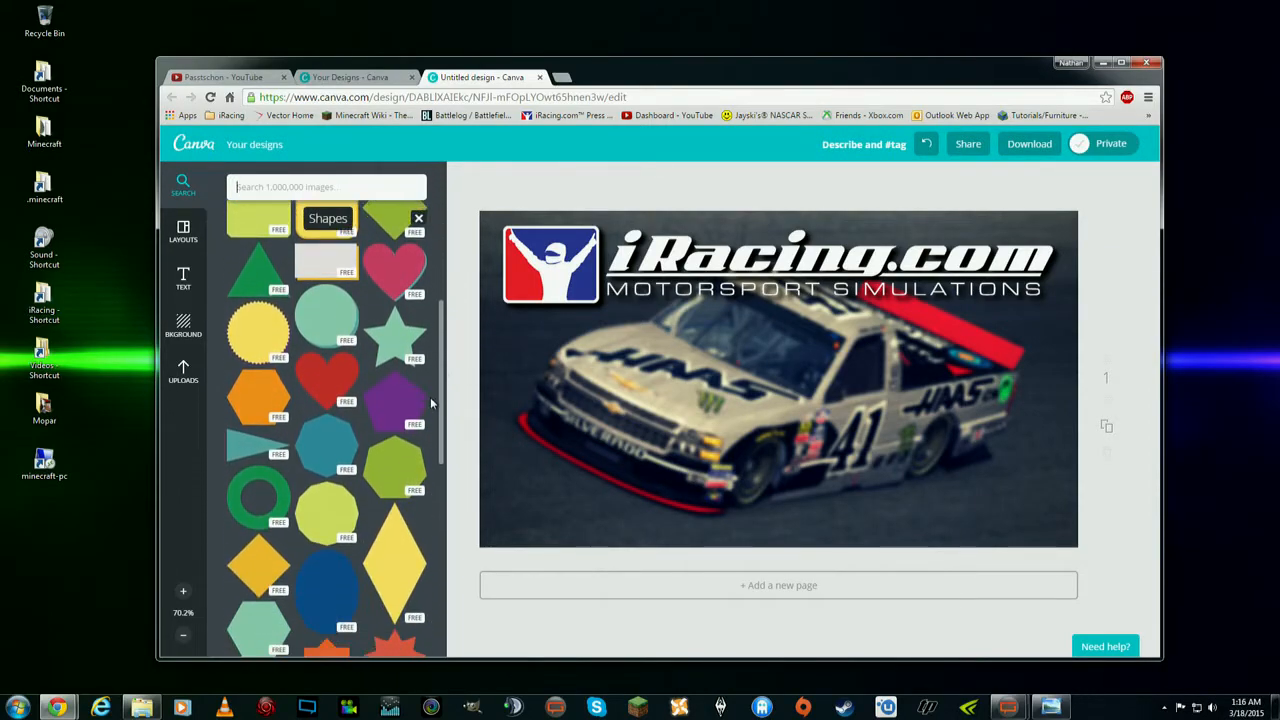
pyautogui.scroll(-3, 305, 325)
pyautogui.scroll(-10, 330, 340)
pyautogui.scroll(-10, 347, 353)
pyautogui.scroll(3, 347, 353)
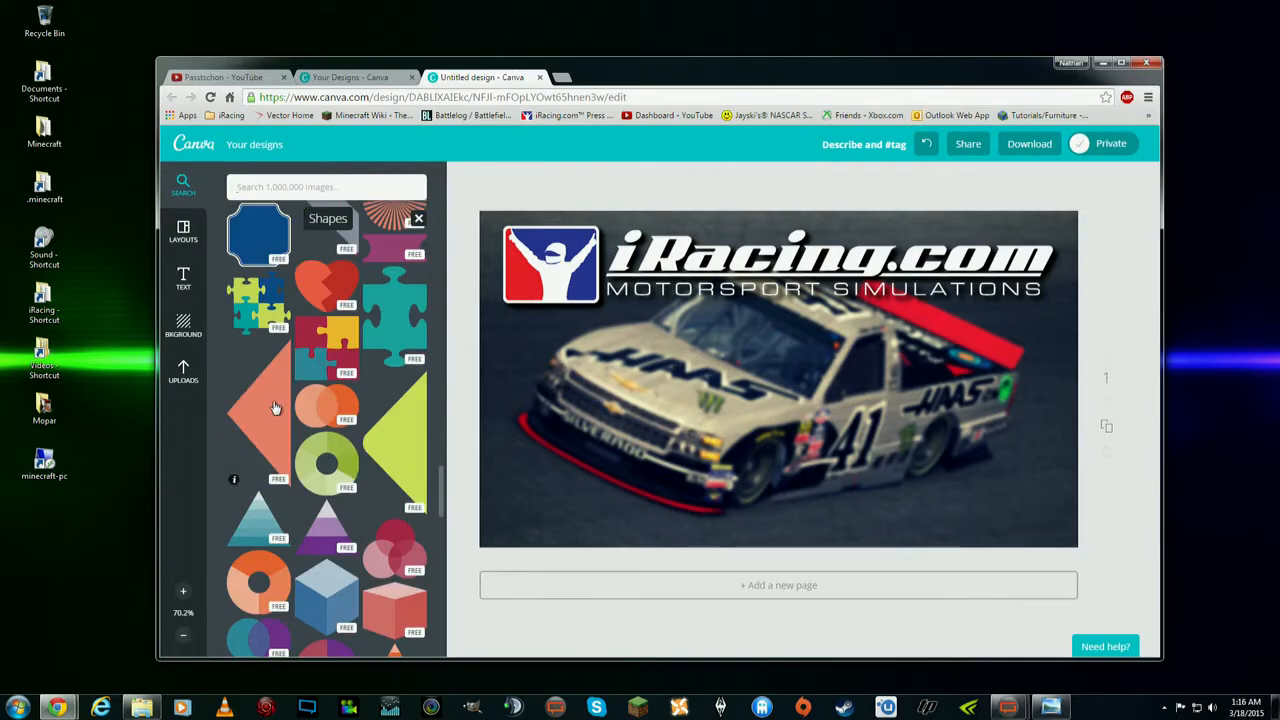
pyautogui.click(275, 408)
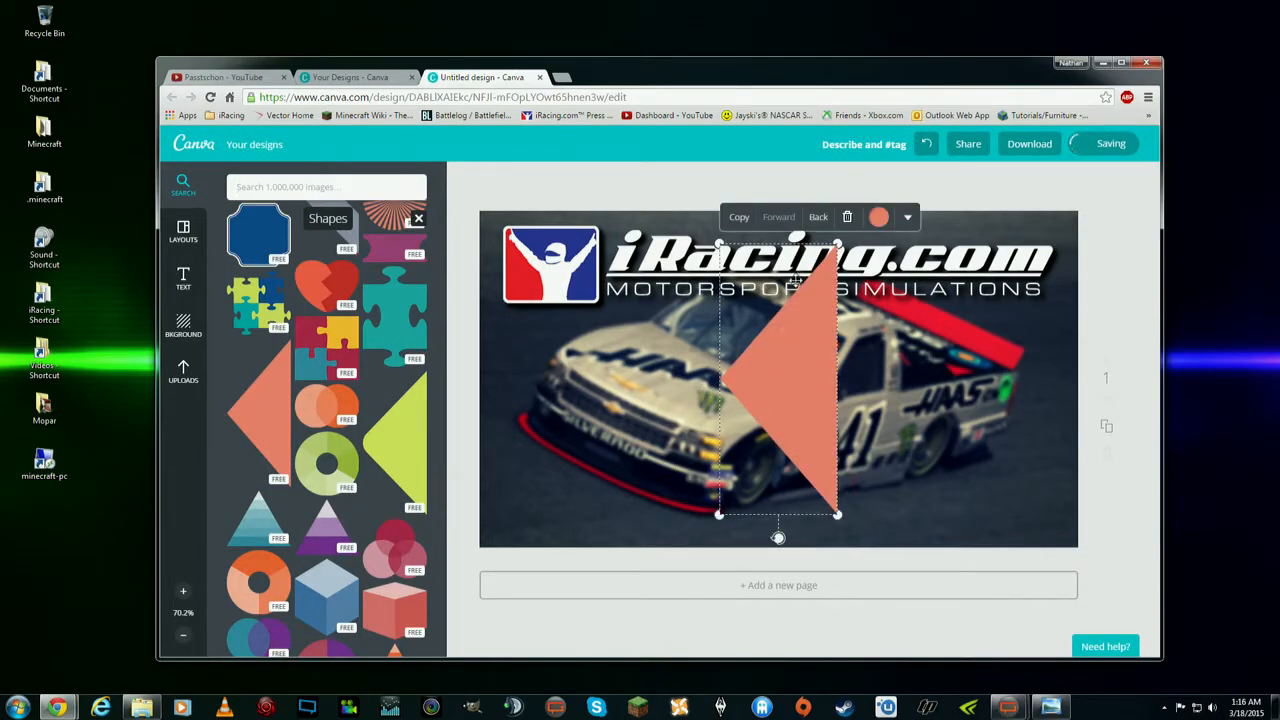
pyautogui.click(910, 219)
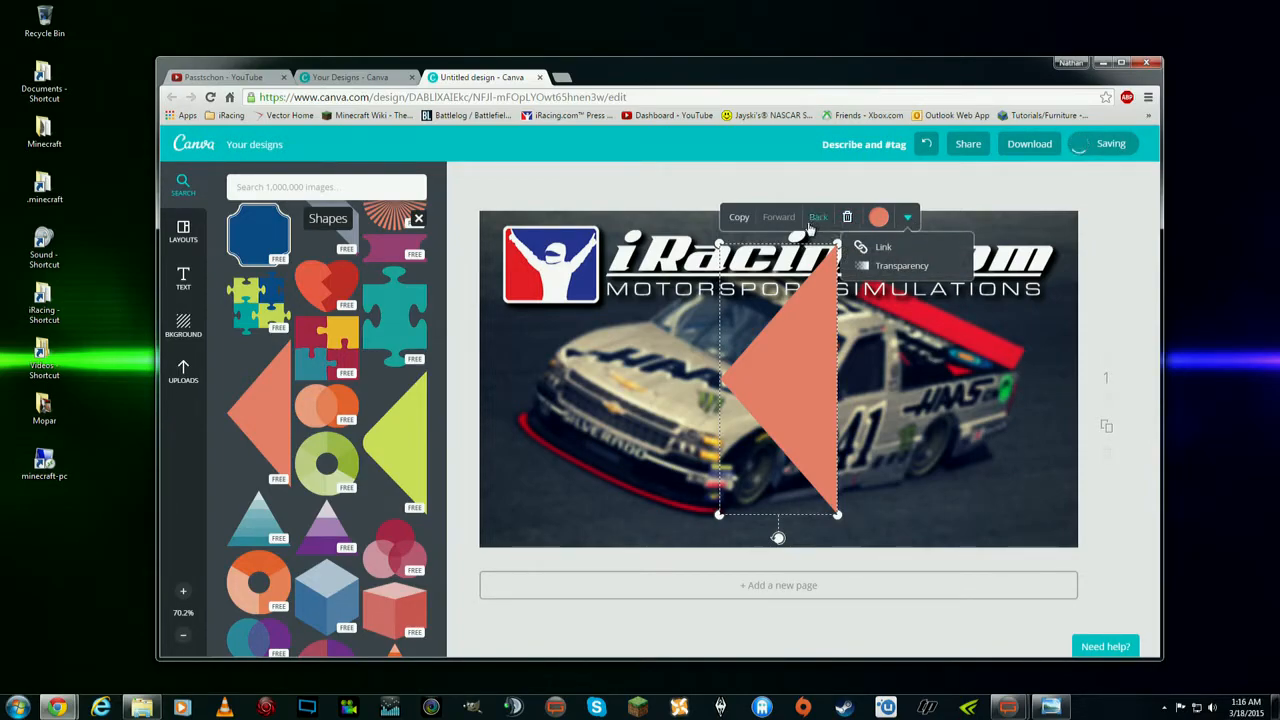
pyautogui.moveTo(813, 331); pyautogui.dragTo(606, 375)
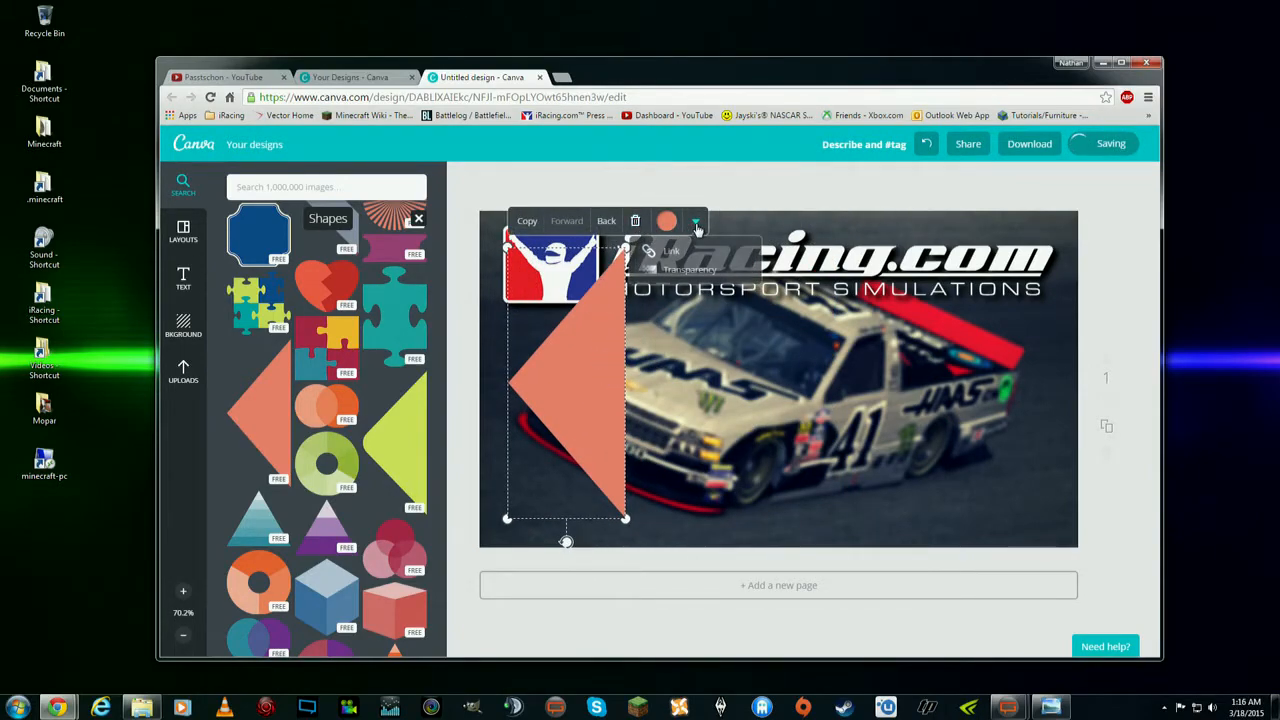
pyautogui.click(753, 414)
pyautogui.click(831, 404)
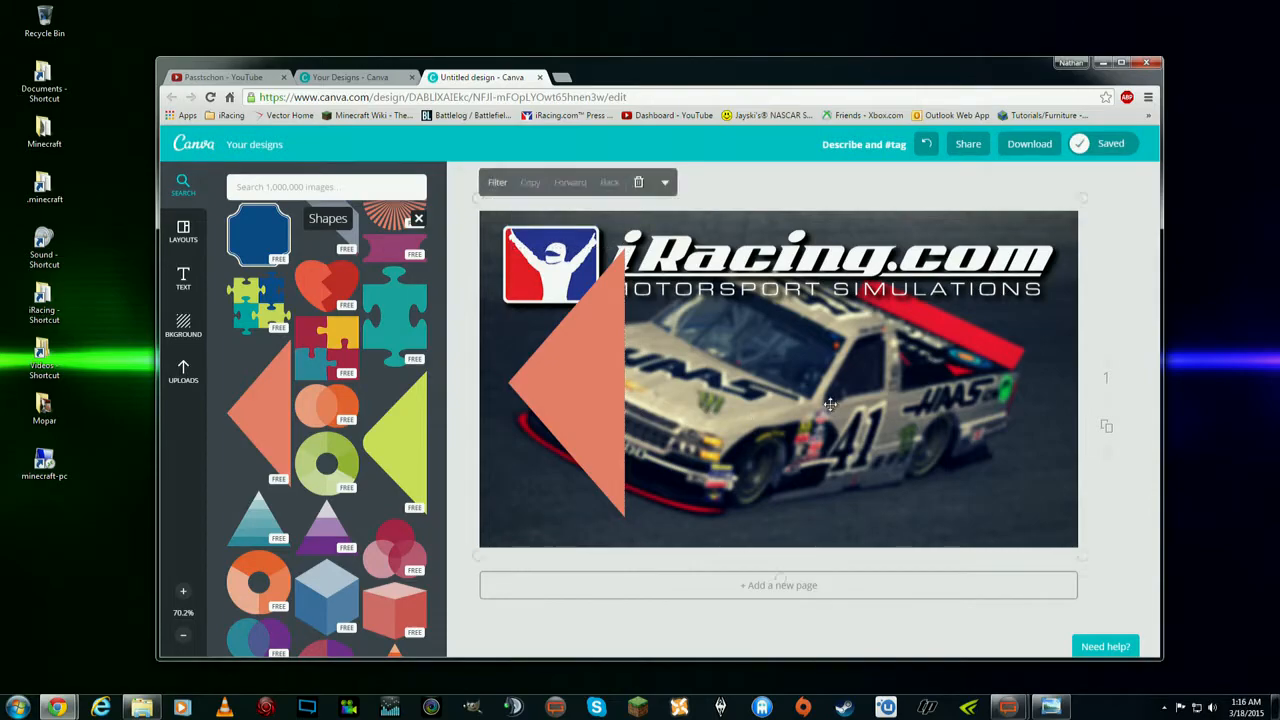
# Step: Rotate the triangle 180 degrees so it points right and shrink it to about half its size
pyautogui.click(605, 356)
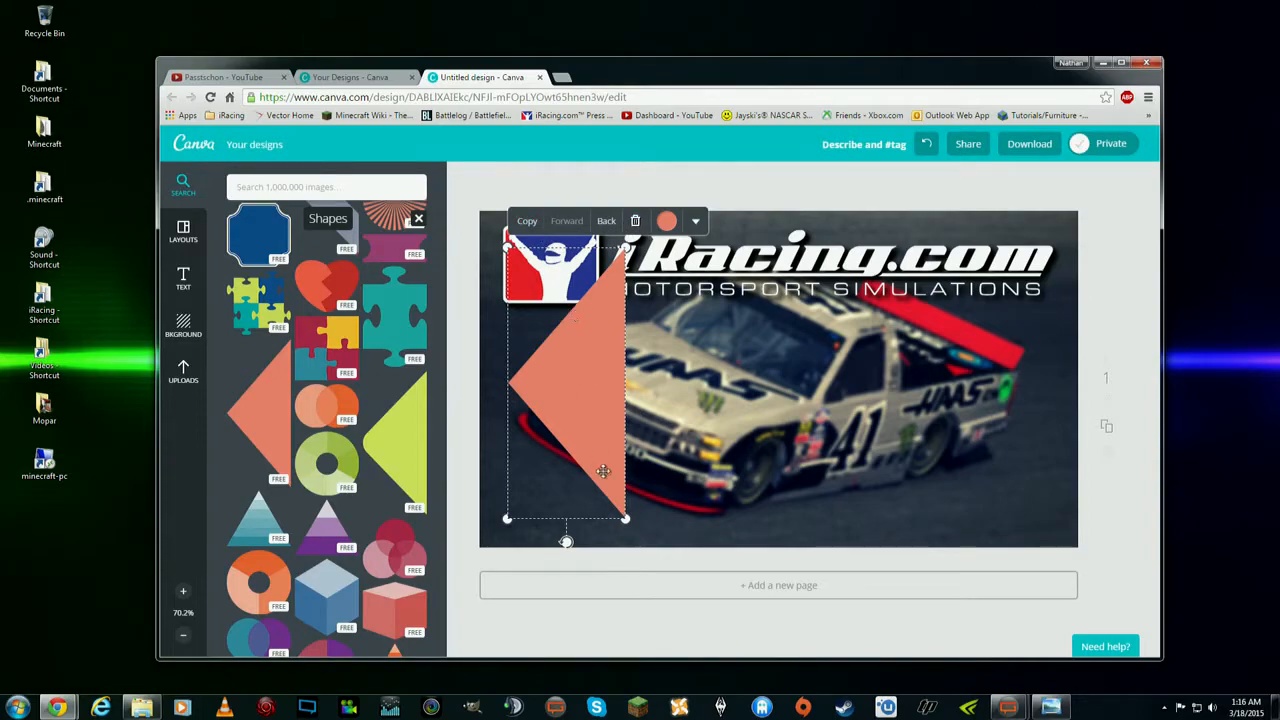
pyautogui.moveTo(567, 541); pyautogui.dragTo(566, 295)
pyautogui.moveTo(507, 244); pyautogui.dragTo(600, 396)
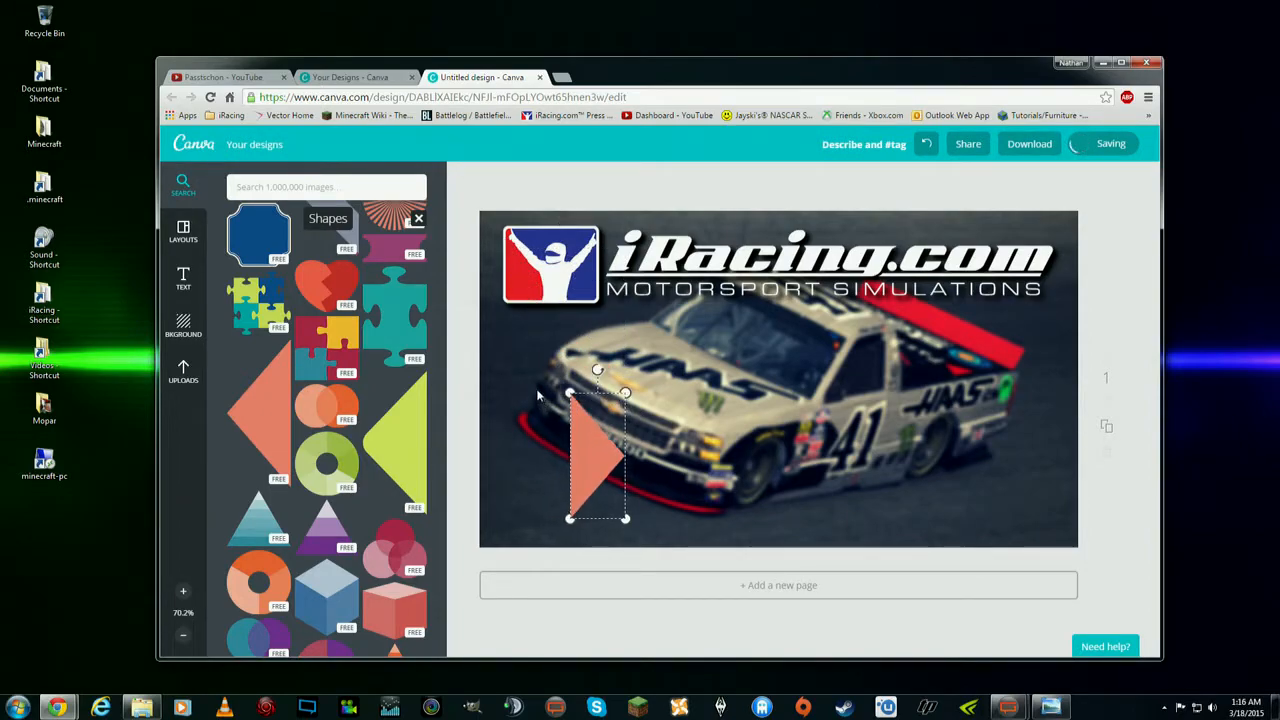
# Step: Recolour the triangle red and move it into the thumbnail's lower-left corner
pyautogui.click(736, 335)
pyautogui.click(741, 302)
pyautogui.moveTo(578, 452); pyautogui.dragTo(506, 470)
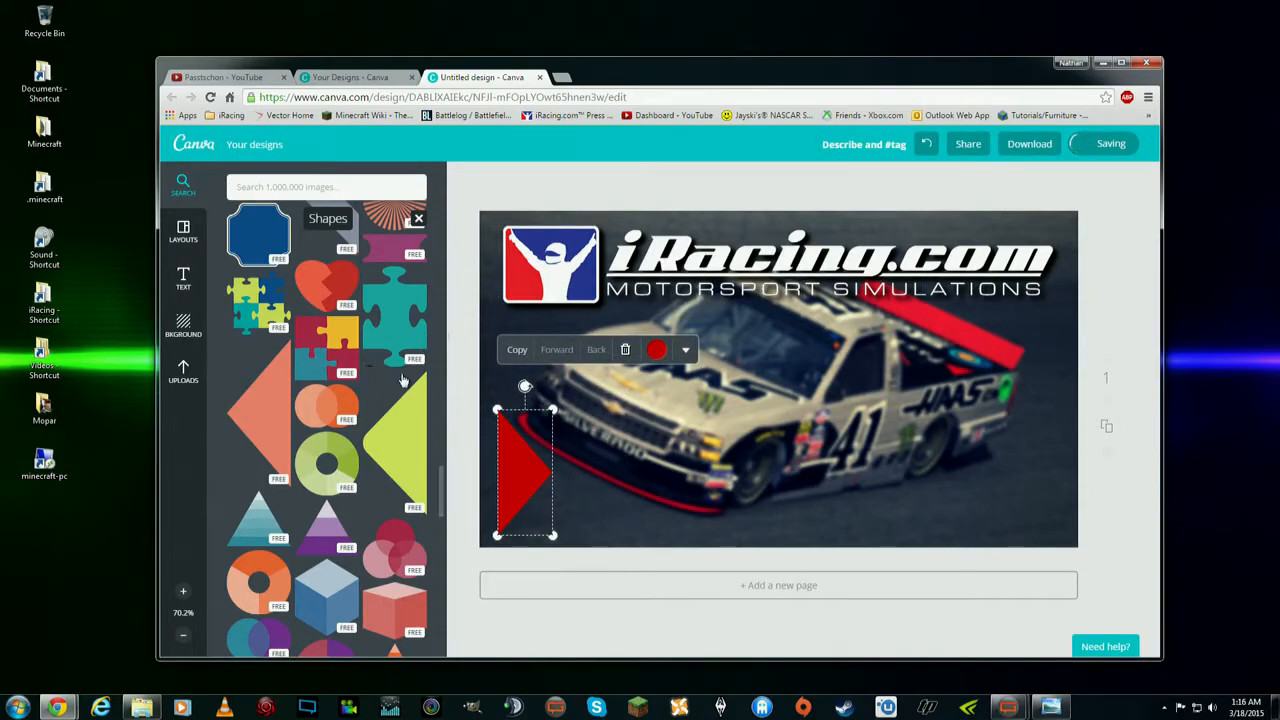
# Step: Add a heading text reading "Passtschon" to the thumbnail
pyautogui.moveTo(441, 487); pyautogui.dragTo(440, 240)
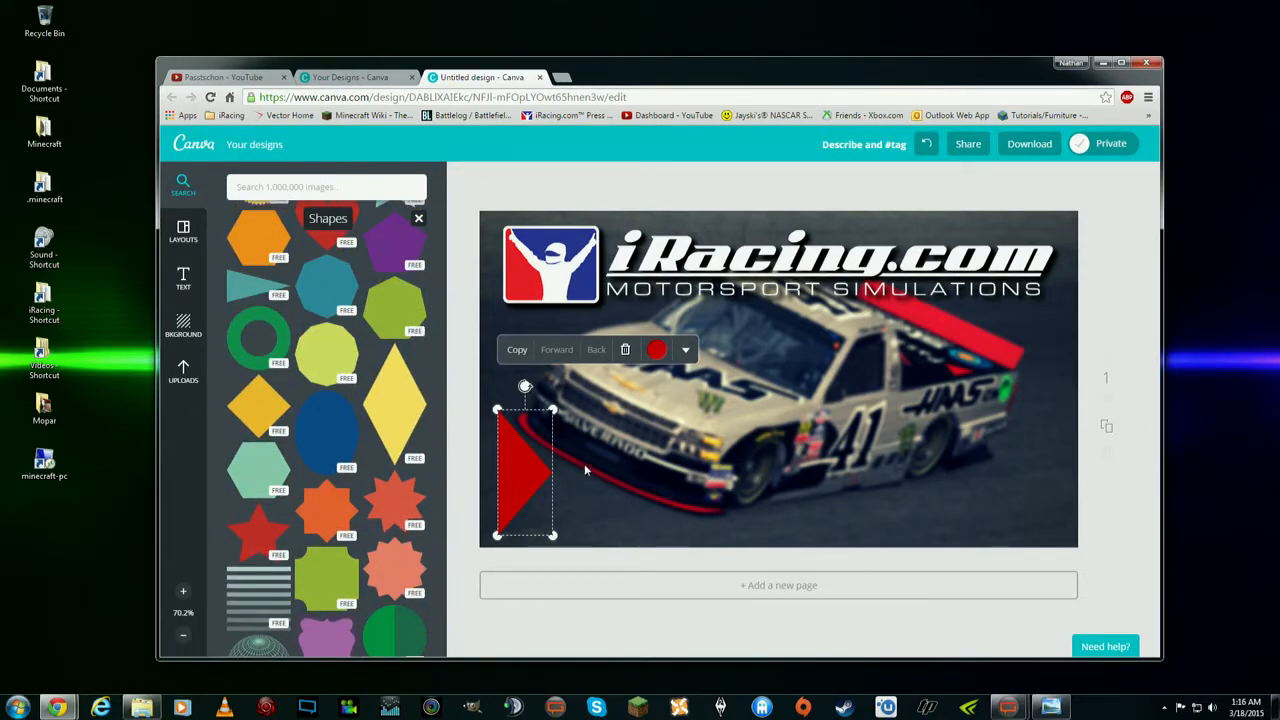
pyautogui.click(184, 278)
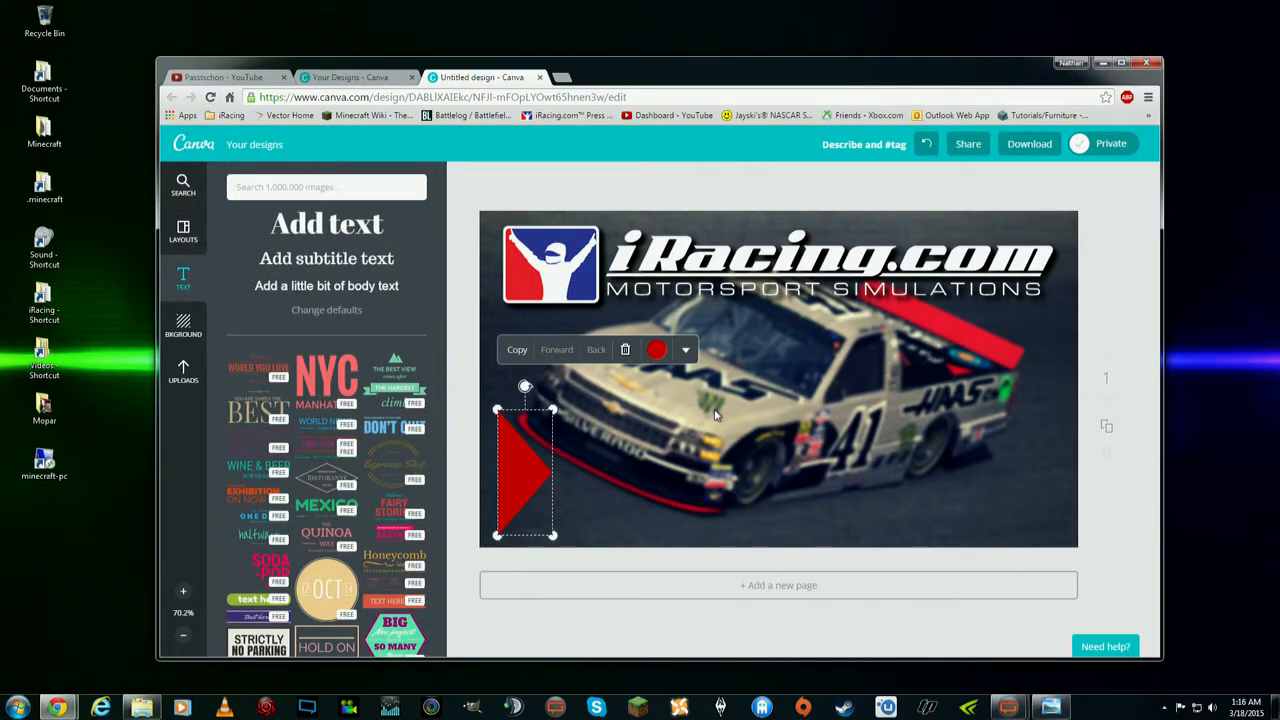
pyautogui.click(584, 463)
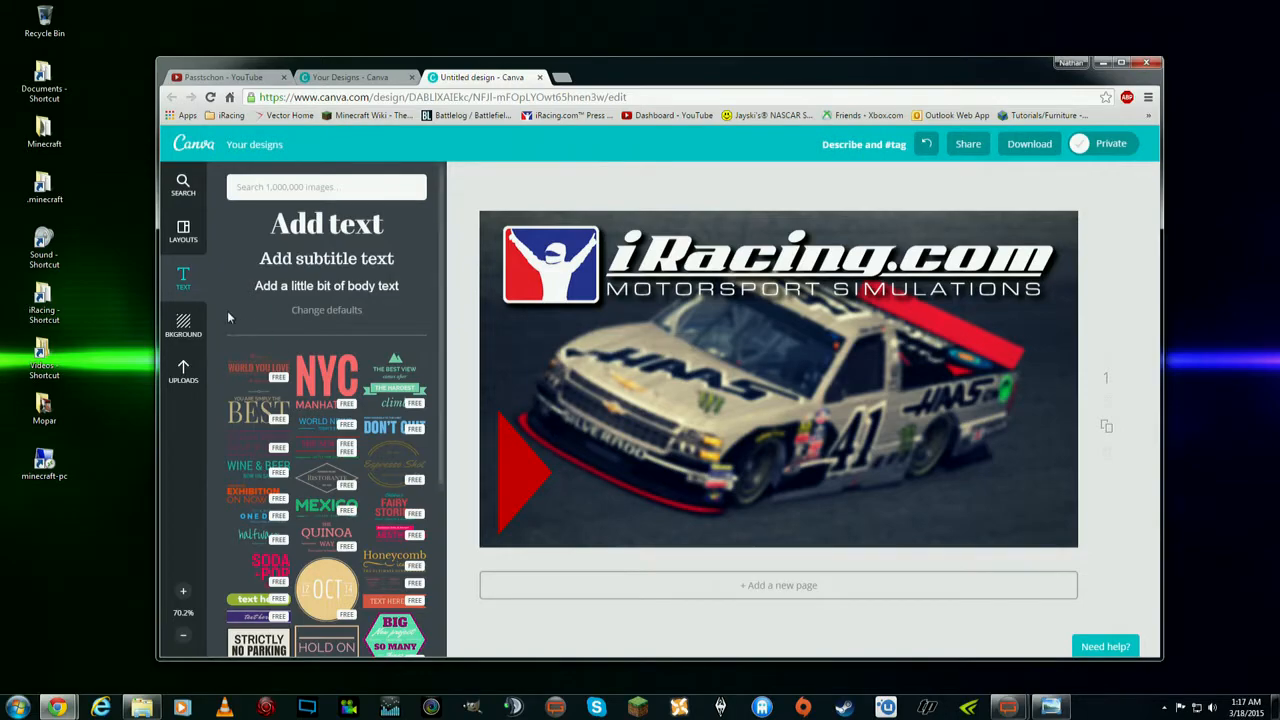
pyautogui.click(350, 232)
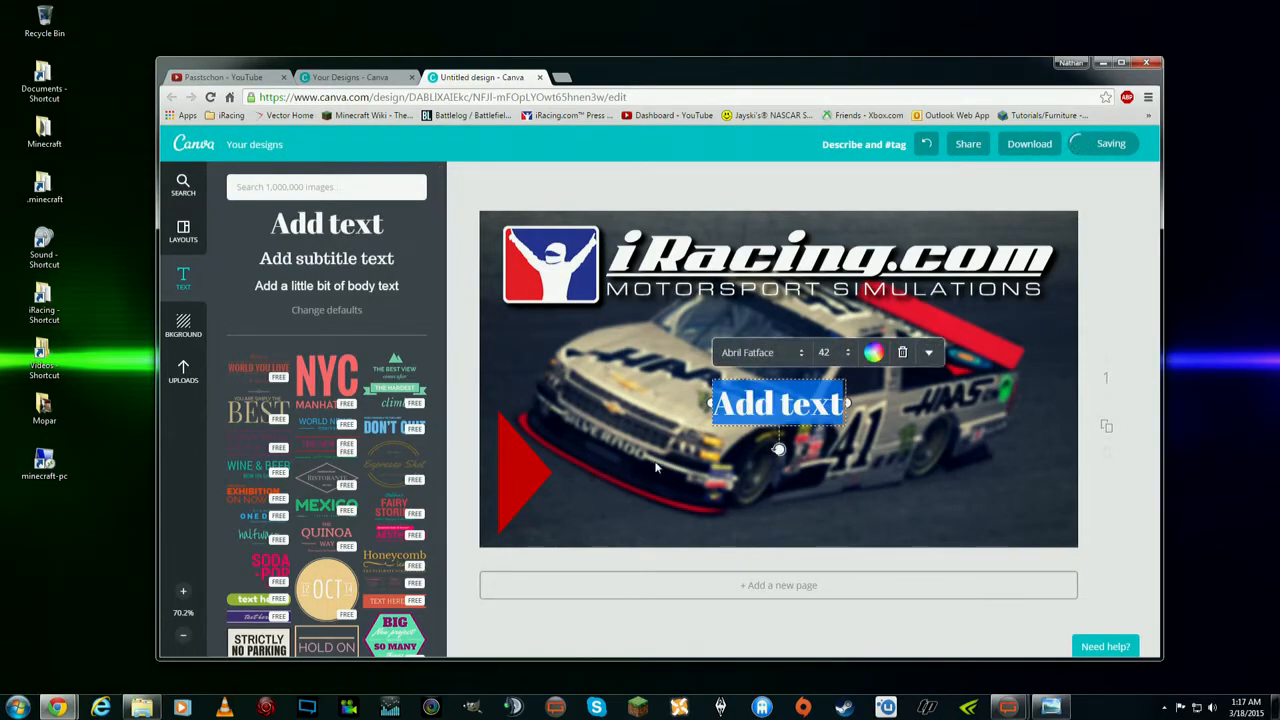
pyautogui.write('Passtschon')
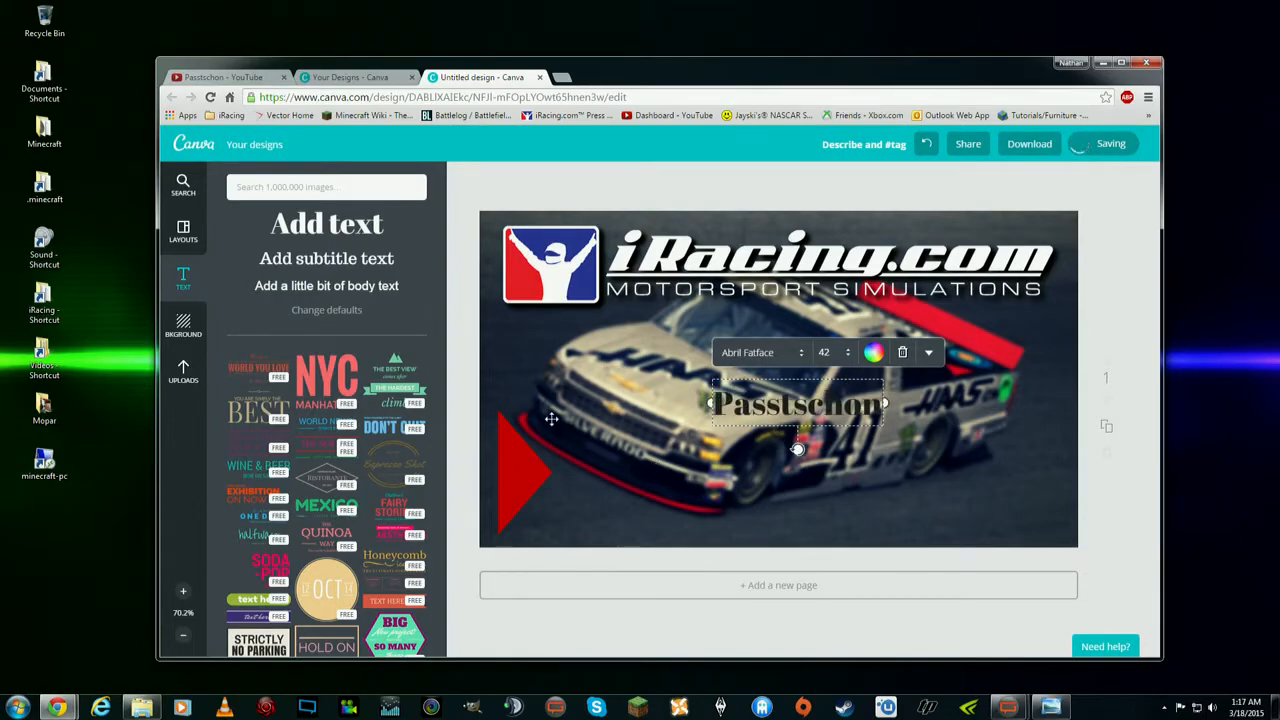
# Step: Colour the whole "Passtschon" heading white and set its font to VT323
pyautogui.hotkey('ctrl', 'a')
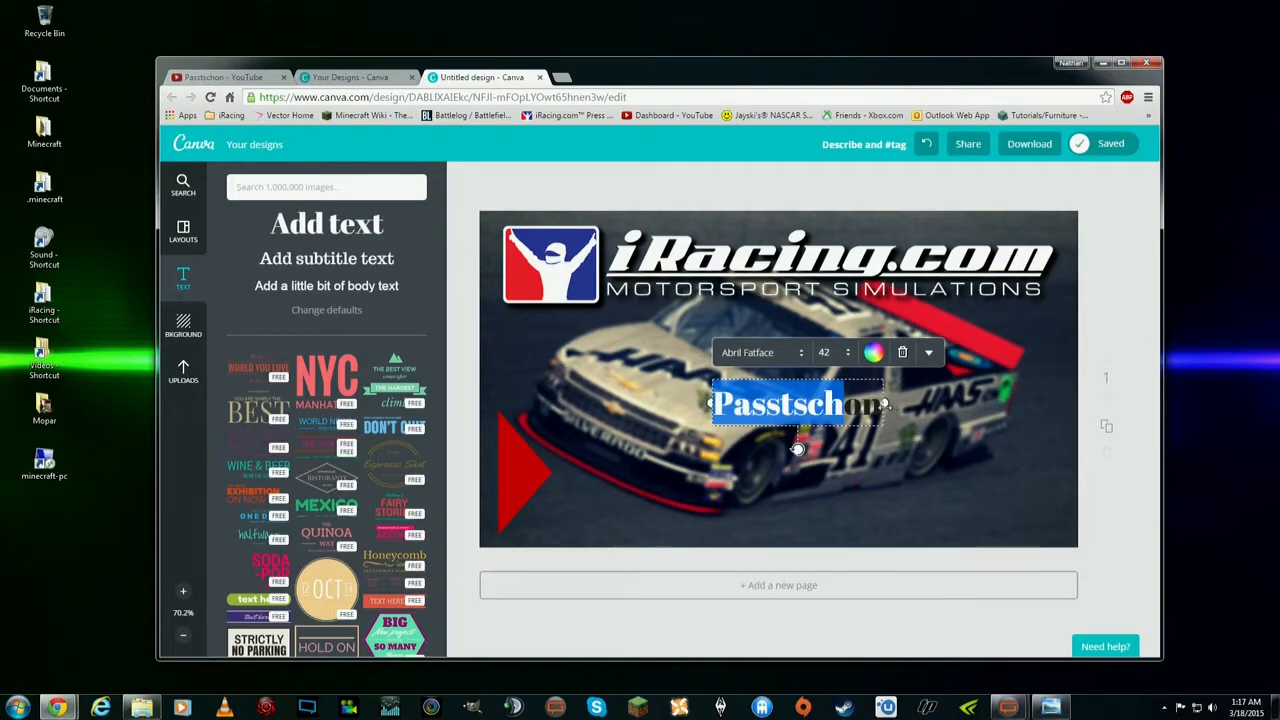
pyautogui.click(876, 353)
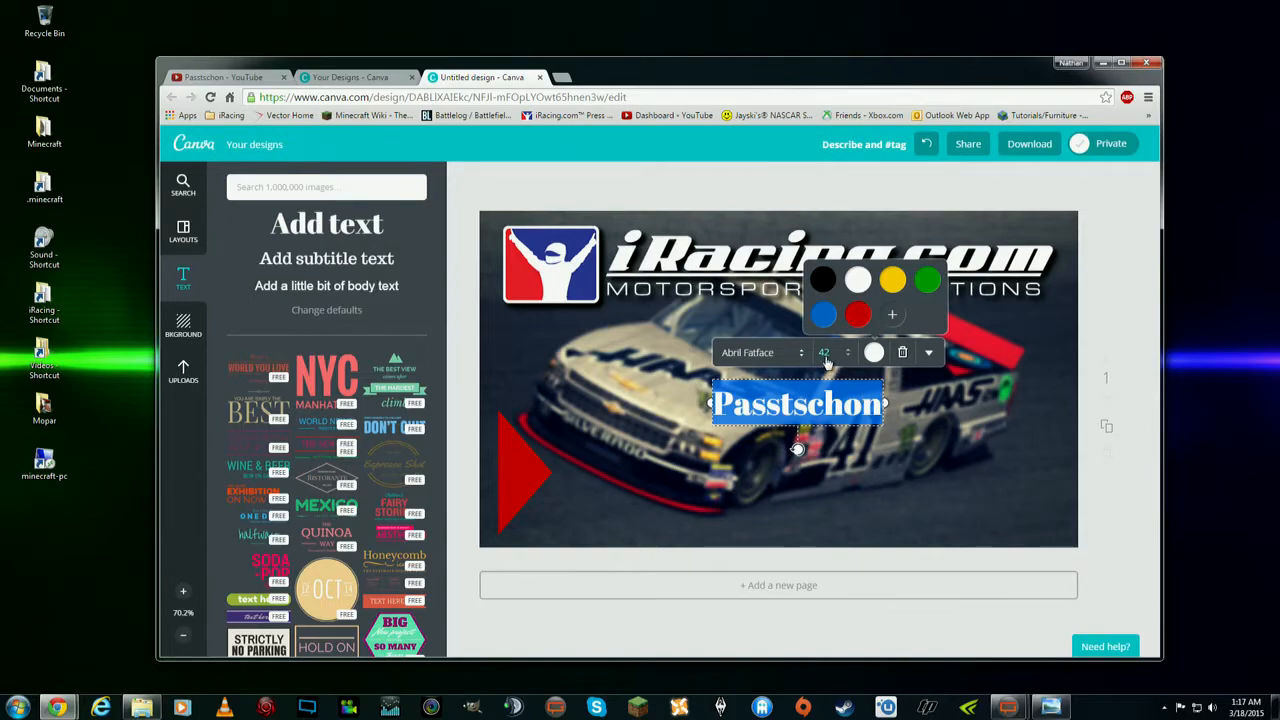
pyautogui.click(760, 352)
pyautogui.scroll(-2, 936, 200)
pyautogui.moveTo(936, 205); pyautogui.dragTo(936, 492)
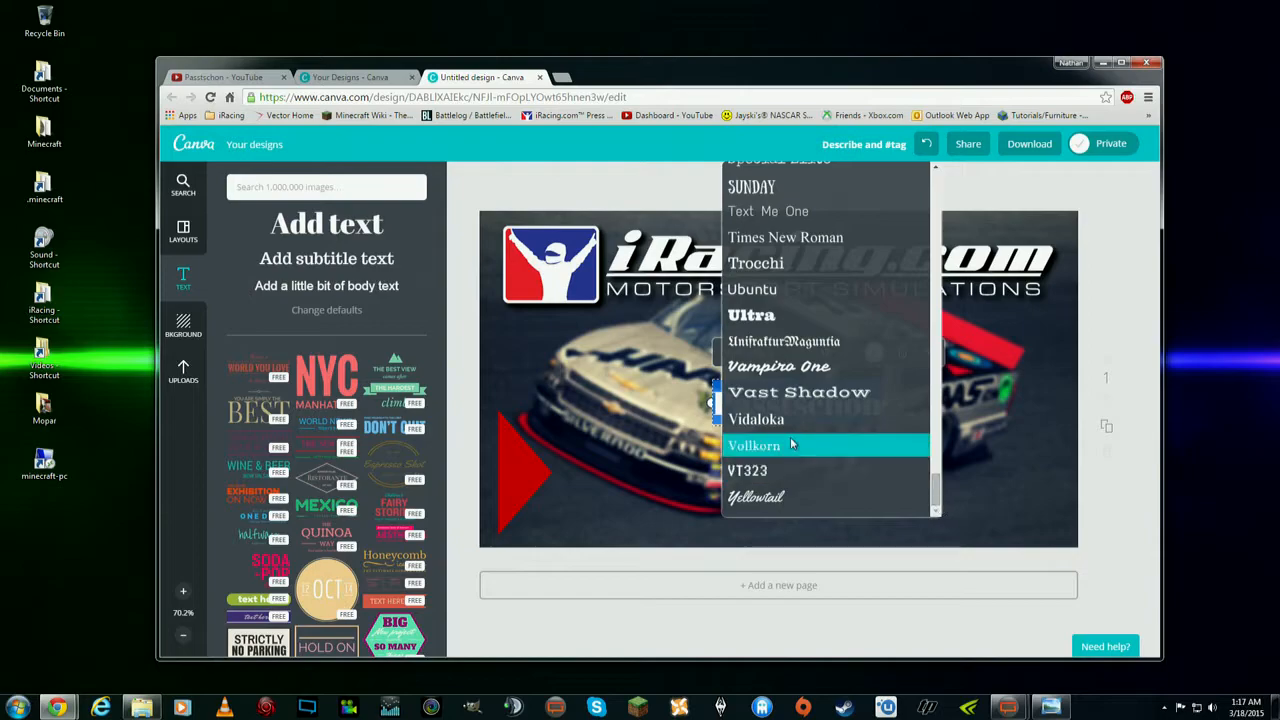
pyautogui.click(790, 470)
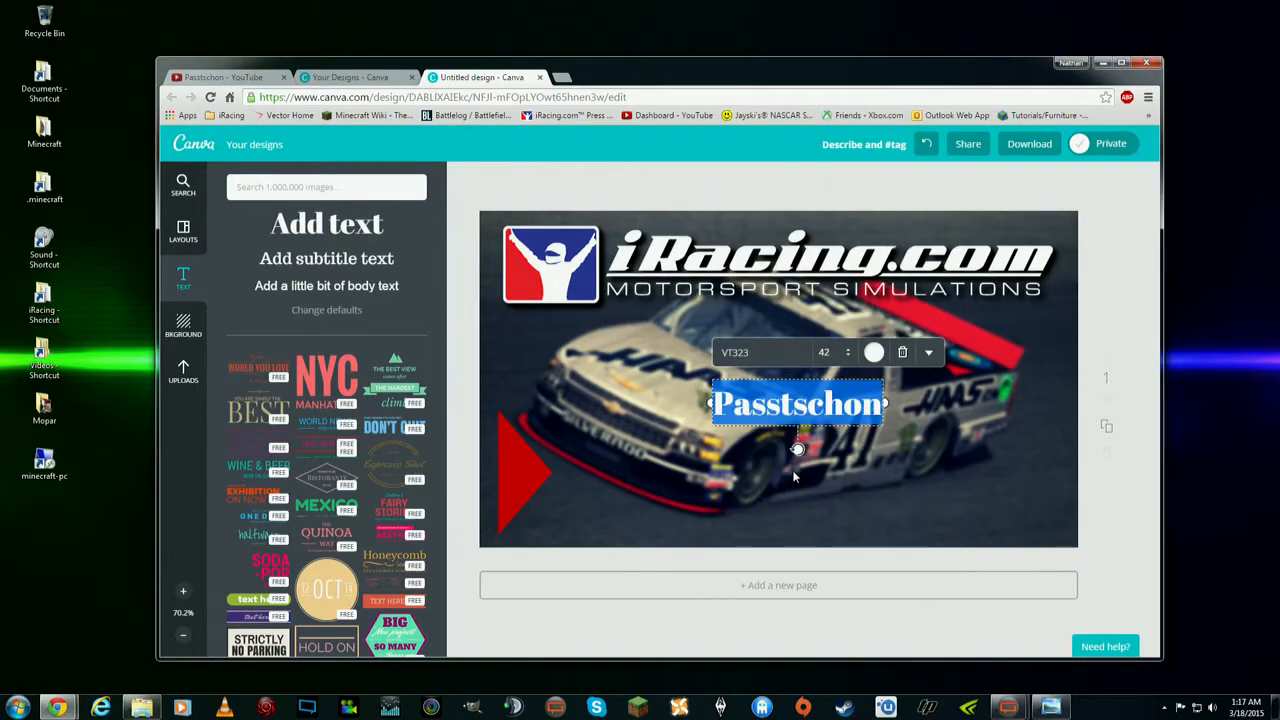
# Step: Set the "Passtschon" heading's font size to 104
pyautogui.click(846, 355)
pyautogui.scroll(-1, 868, 587)
pyautogui.click(860, 584)
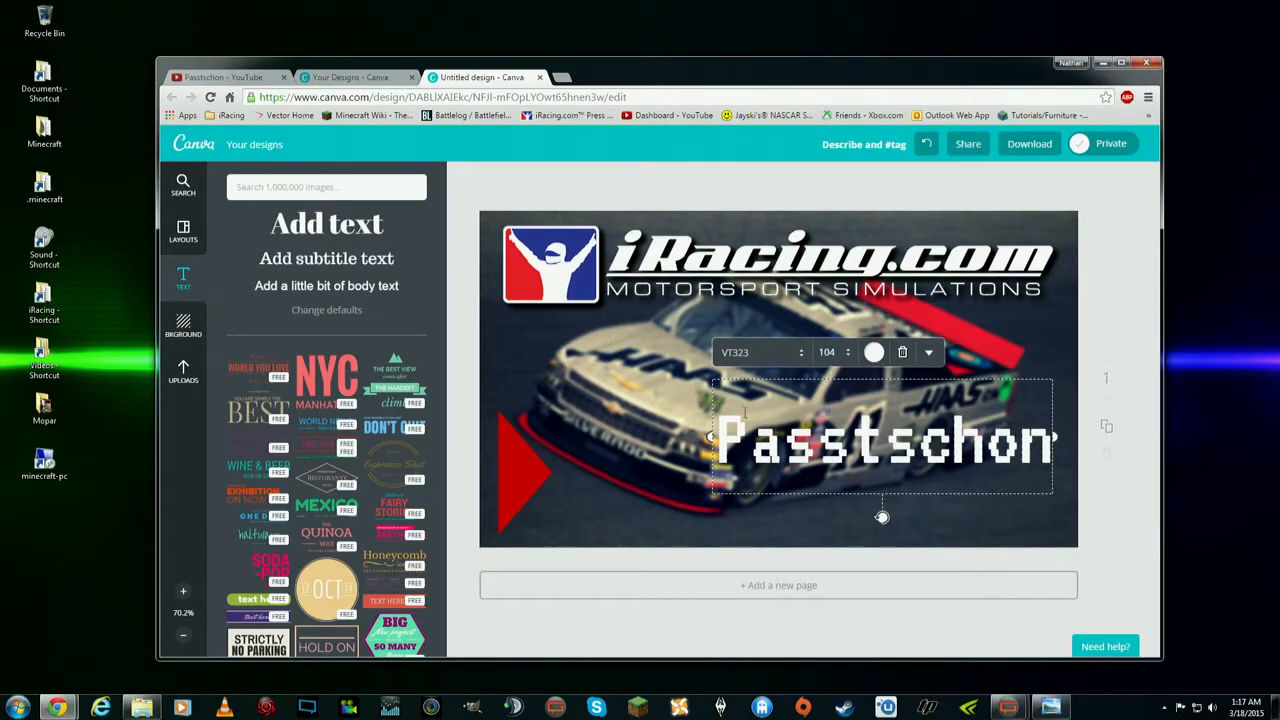
# Step: Widen the "Passtschon" heading's text box towards the red triangle and set its font size to 120
pyautogui.moveTo(706, 436); pyautogui.dragTo(569, 436)
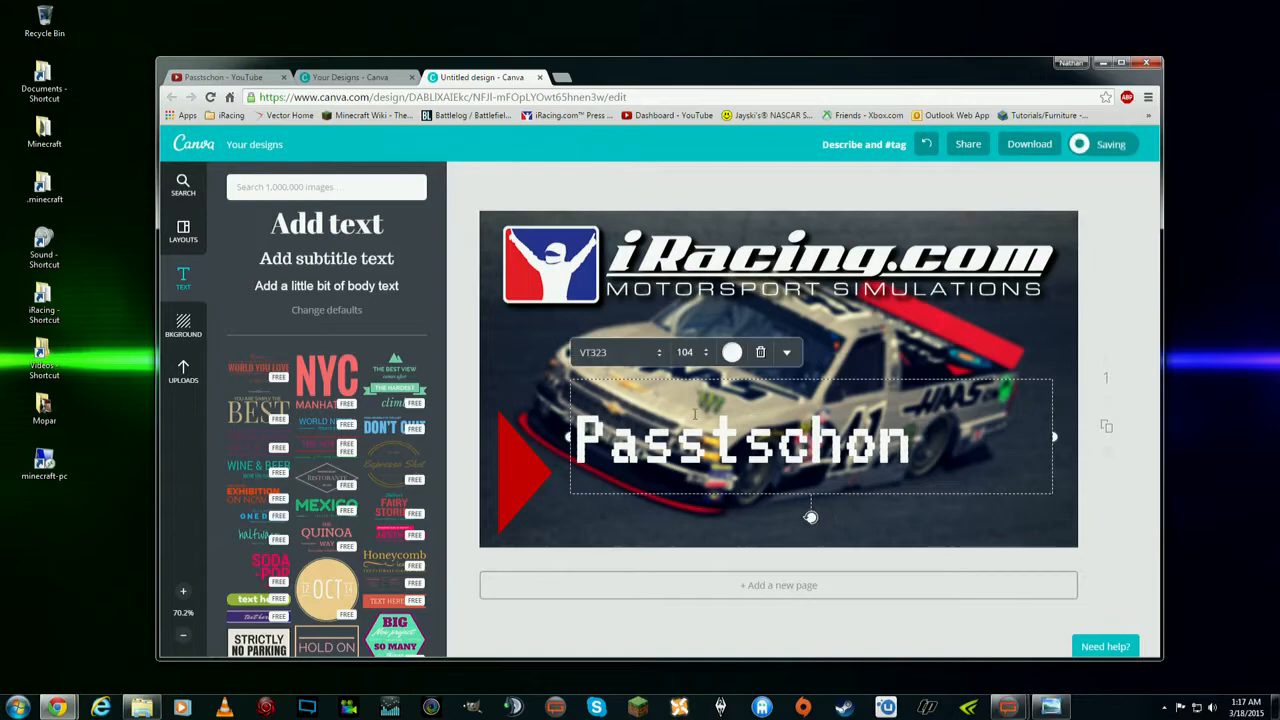
pyautogui.click(706, 355)
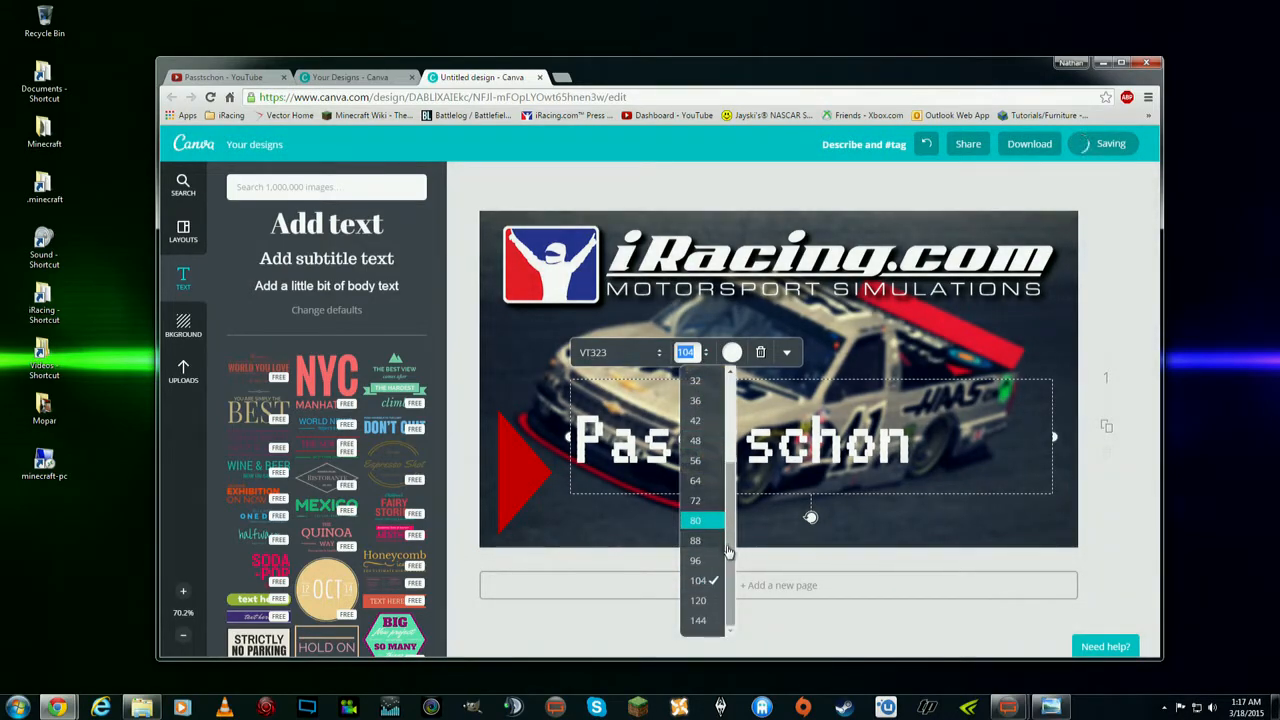
pyautogui.click(712, 616)
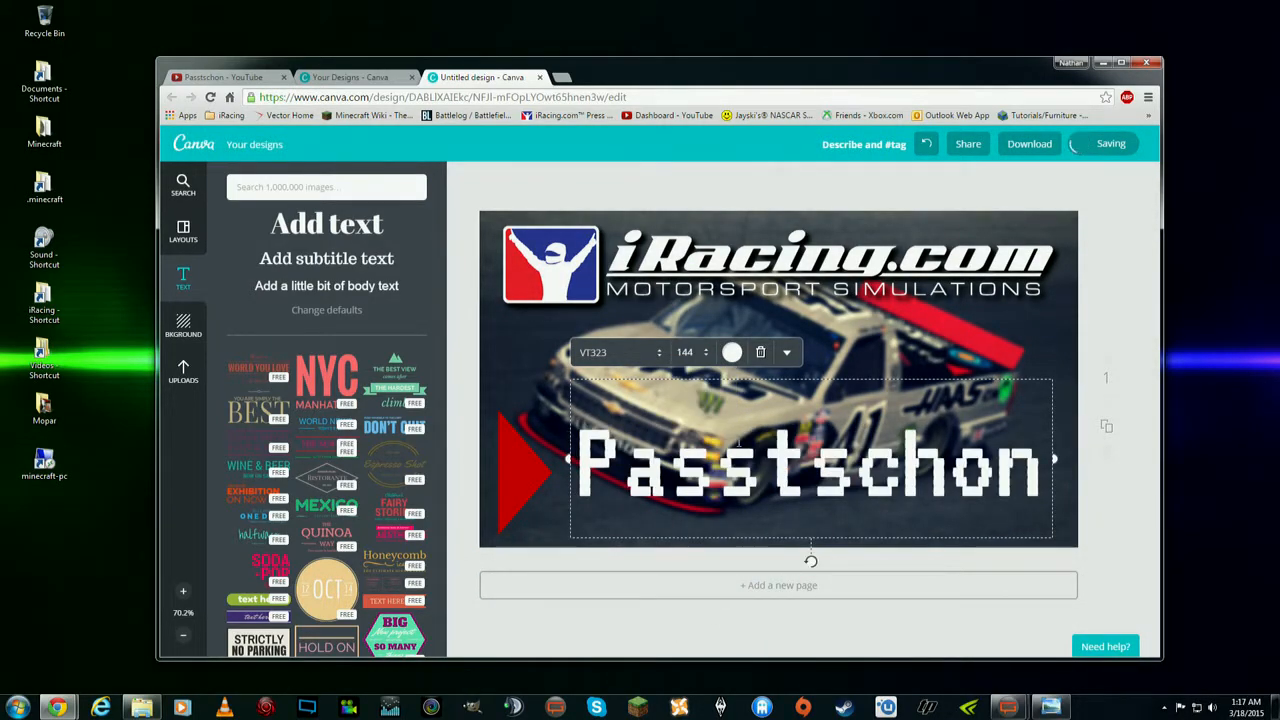
pyautogui.click(706, 355)
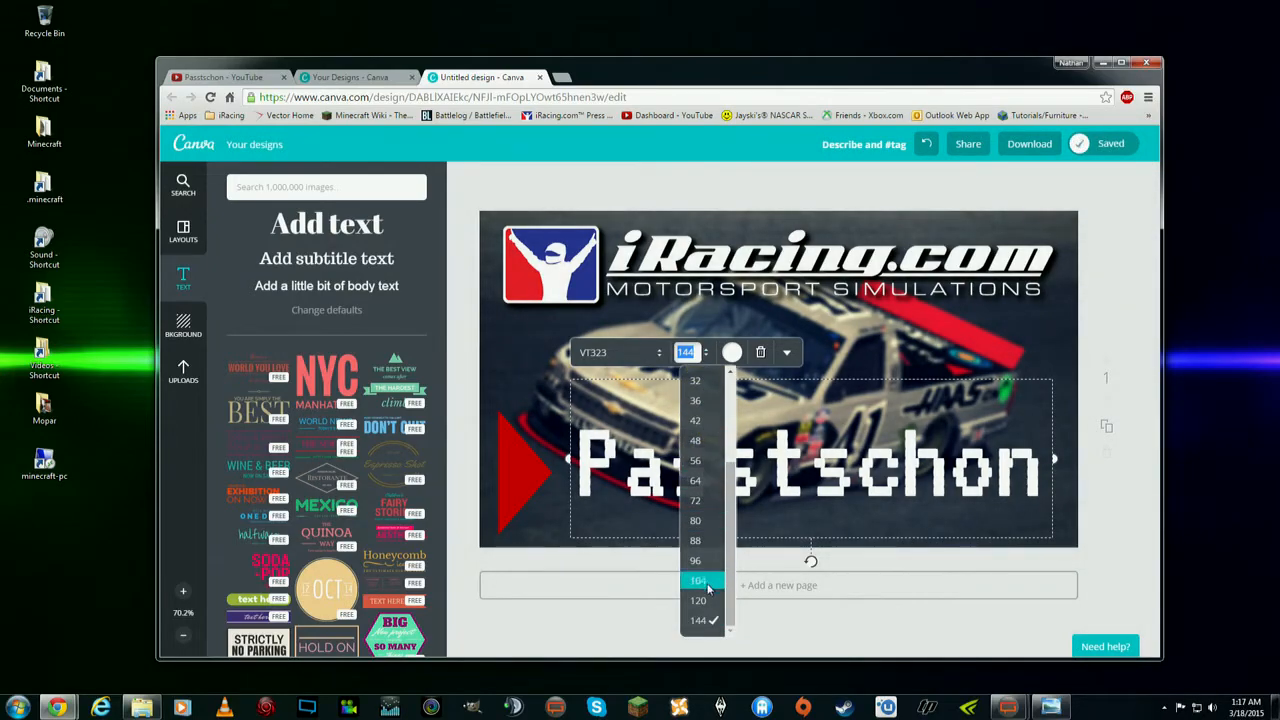
pyautogui.click(704, 603)
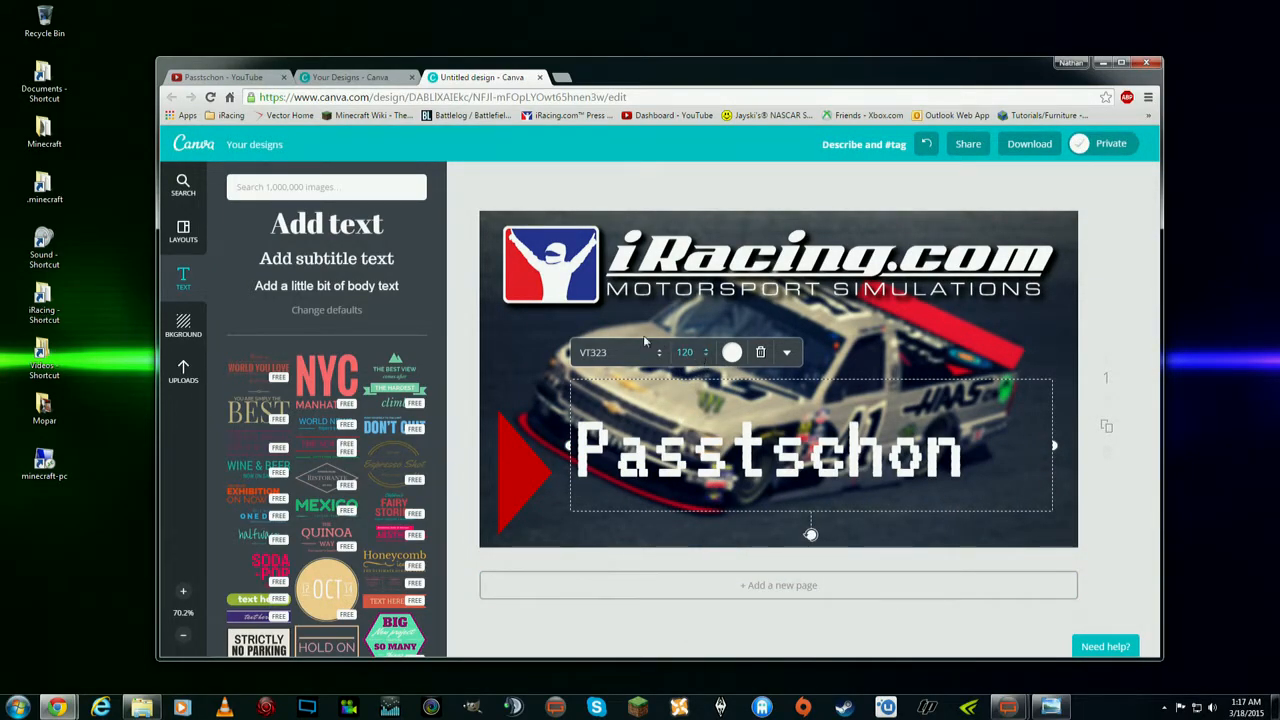
pyautogui.click(461, 284)
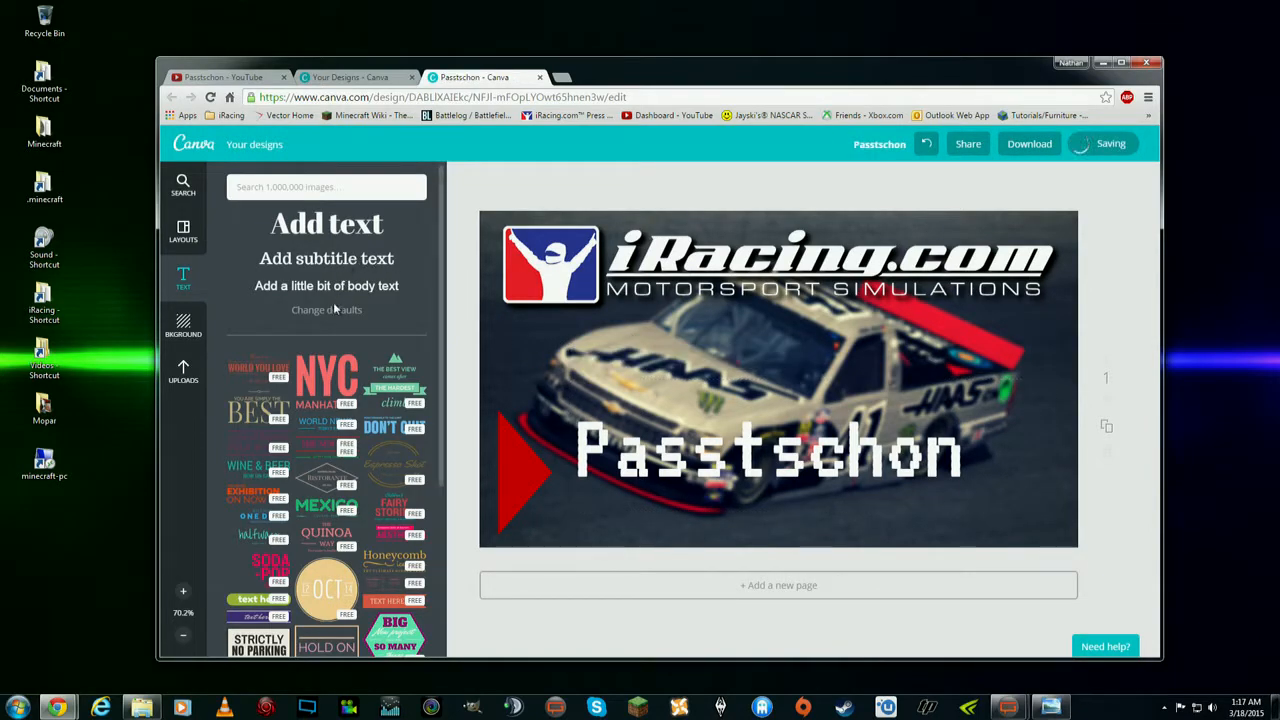
# Step: Move the "Passtschon" heading down near the thumbnail's lower edge and shift the red triangle right to sit beside it
pyautogui.click(640, 445)
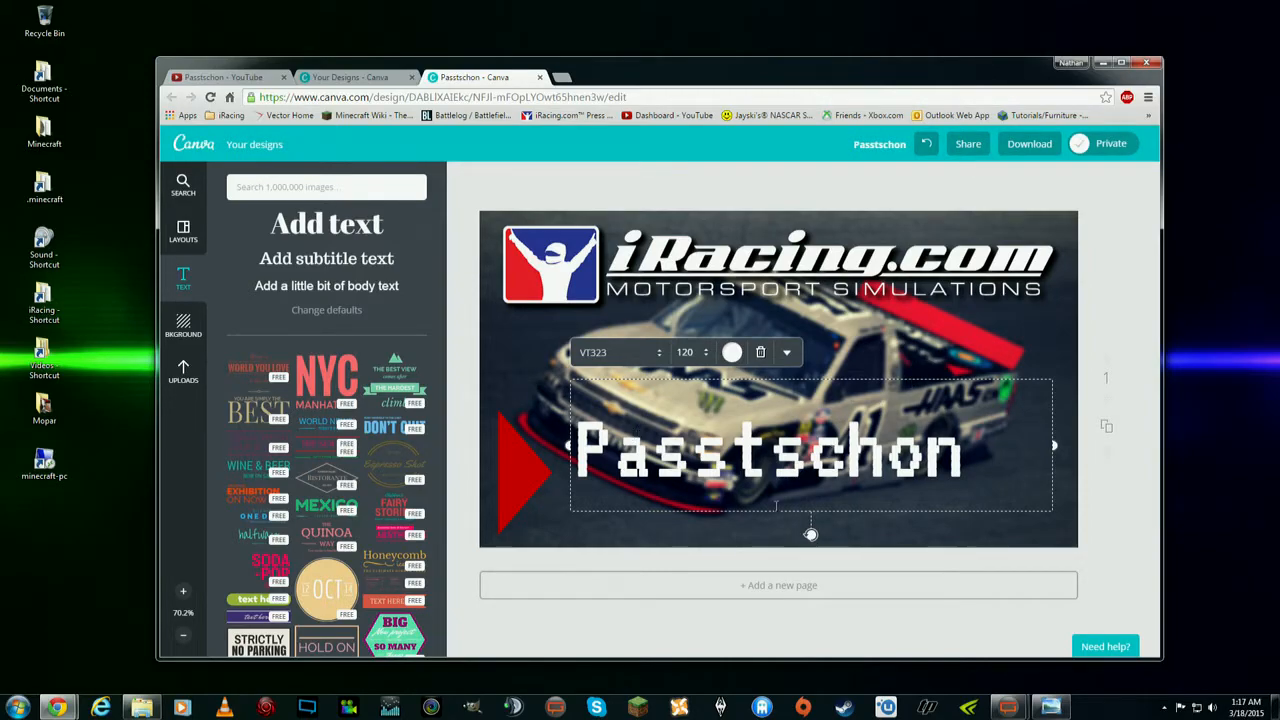
pyautogui.moveTo(827, 515)
pyautogui.mouseDown()
pyautogui.moveTo(845, 518)
pyautogui.moveTo(815, 518)
pyautogui.moveTo(823, 537)
pyautogui.moveTo(842, 536)
pyautogui.moveTo(809, 537)
pyautogui.moveTo(834, 535)
pyautogui.mouseUp()
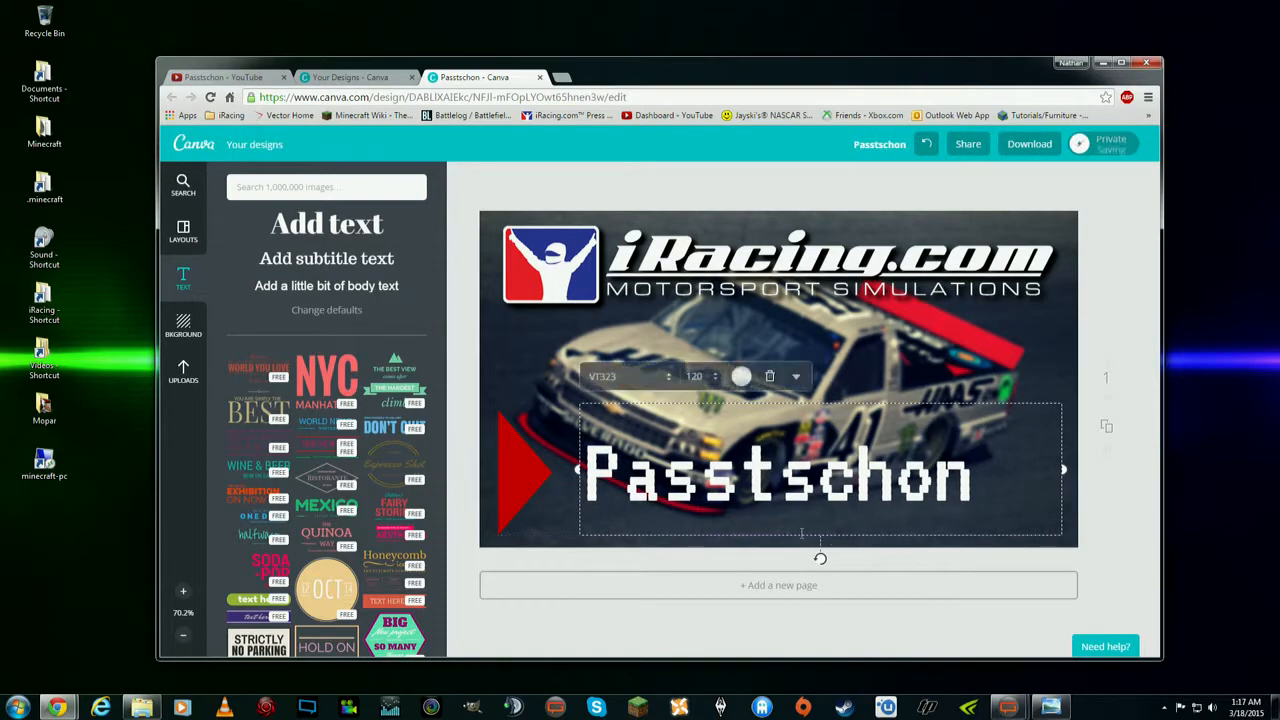
pyautogui.click(519, 471)
pyautogui.moveTo(519, 471); pyautogui.dragTo(536, 472)
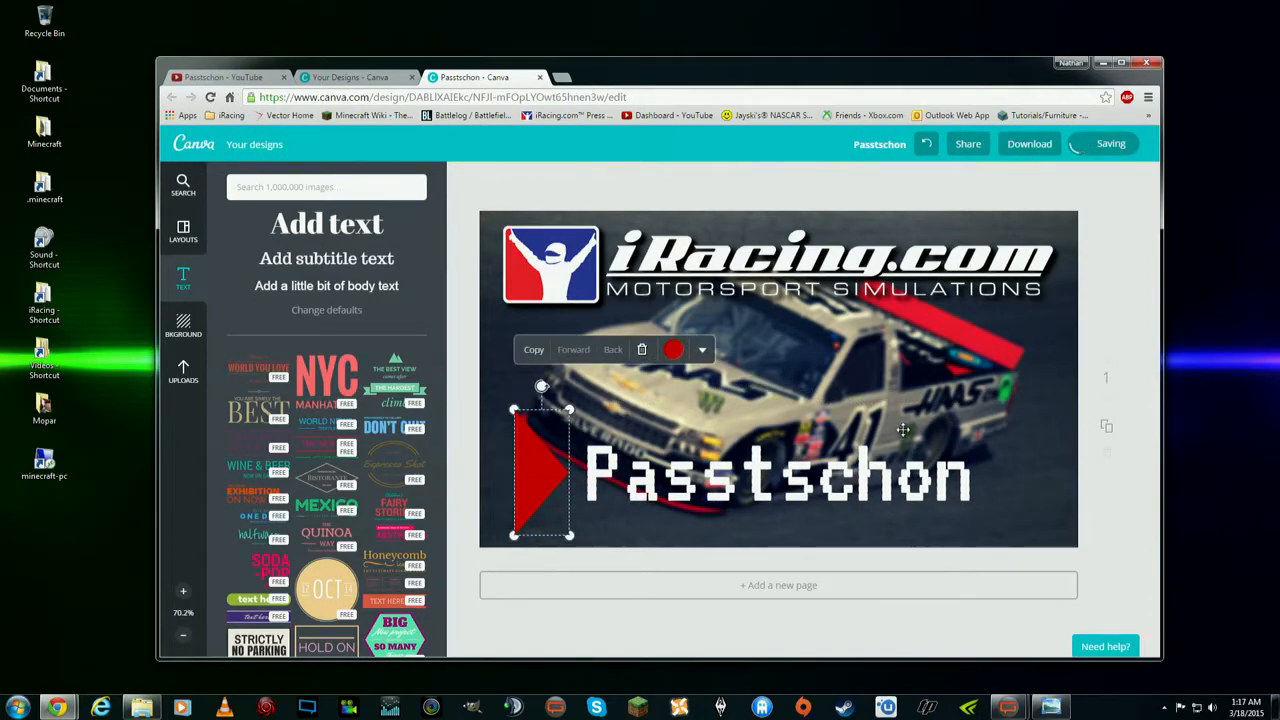
# Step: Add a body text reading "with" to the thumbnail
pyautogui.click(345, 287)
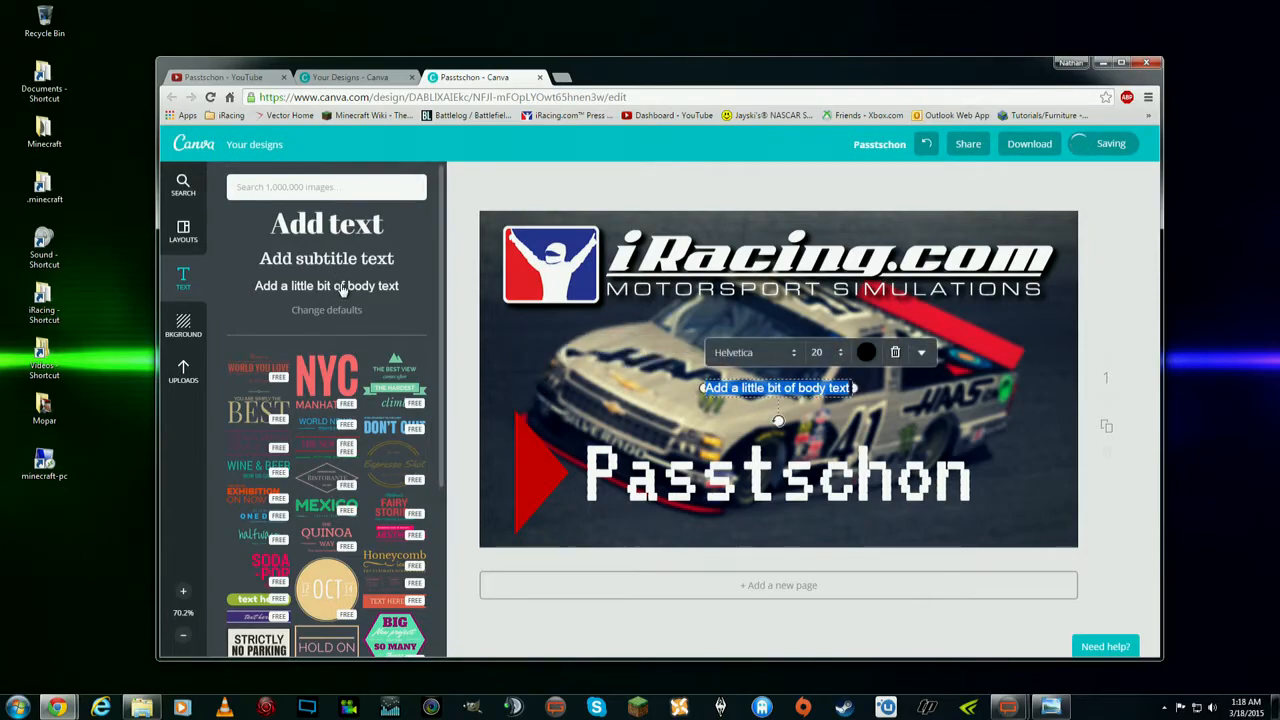
pyautogui.press('BackSpace')
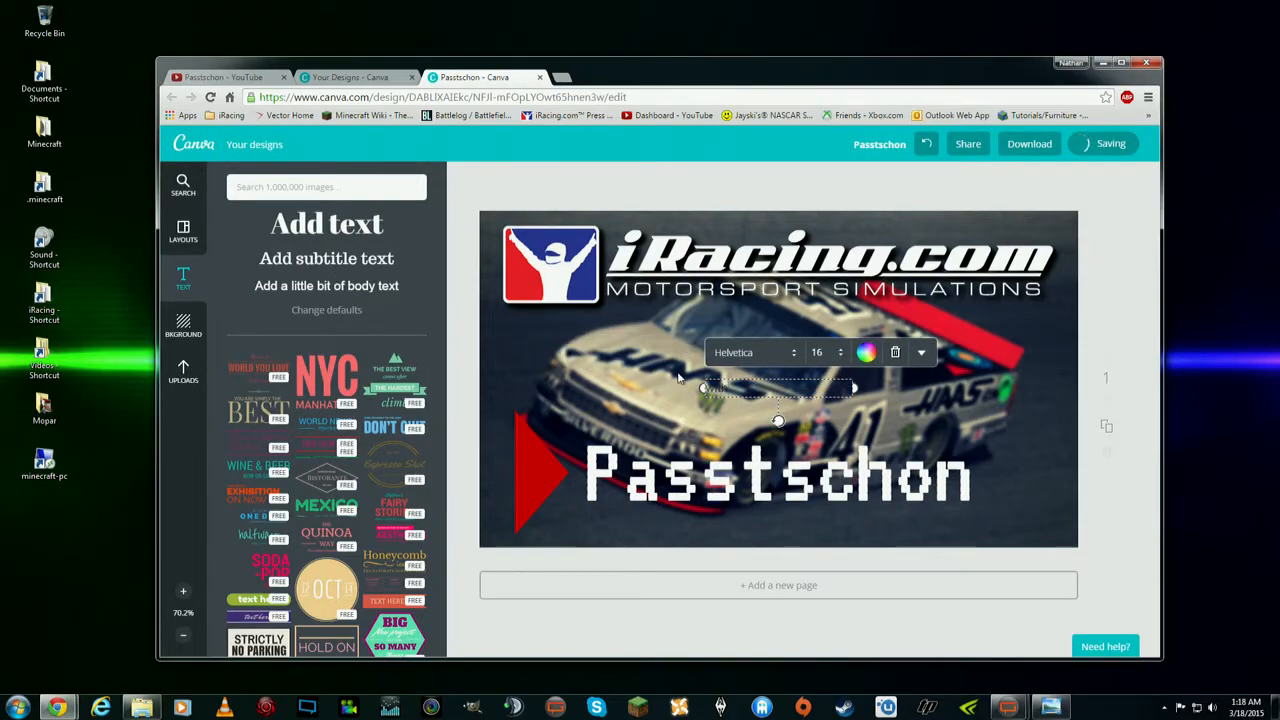
pyautogui.write('with')
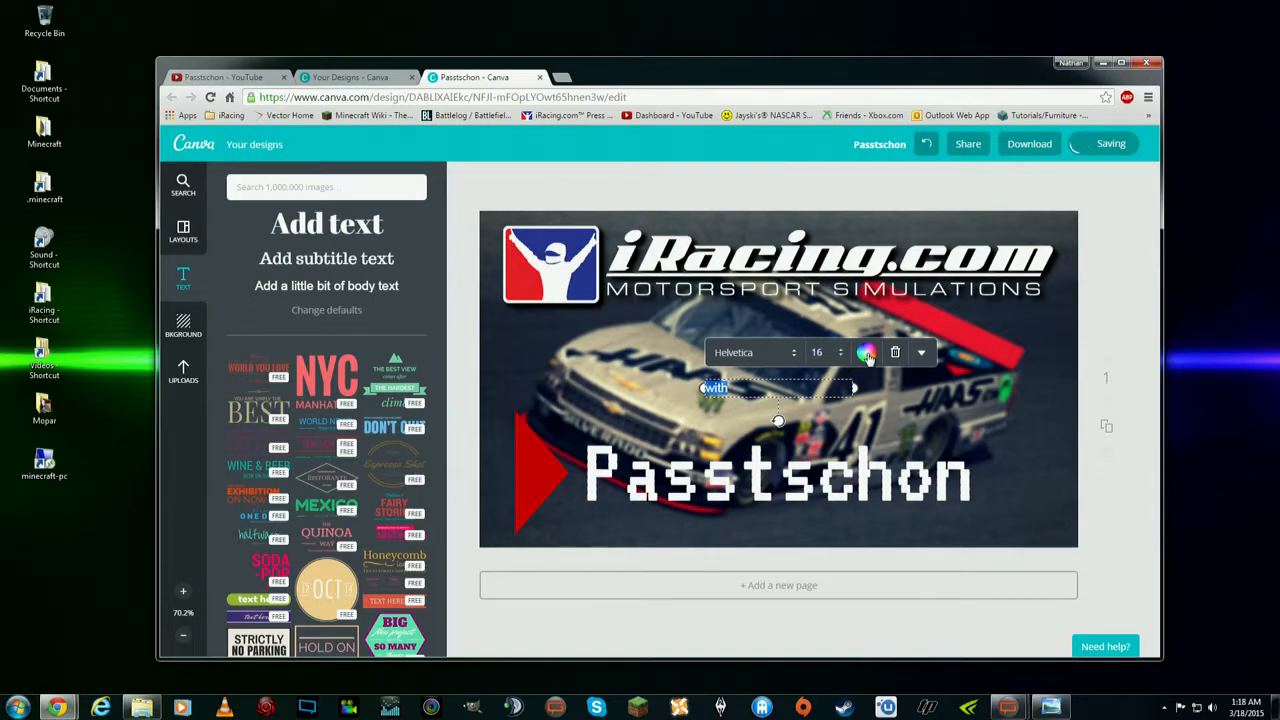
# Step: Colour the "with" text white and set its font to VT323
pyautogui.click(866, 352)
pyautogui.click(855, 316)
pyautogui.click(750, 352)
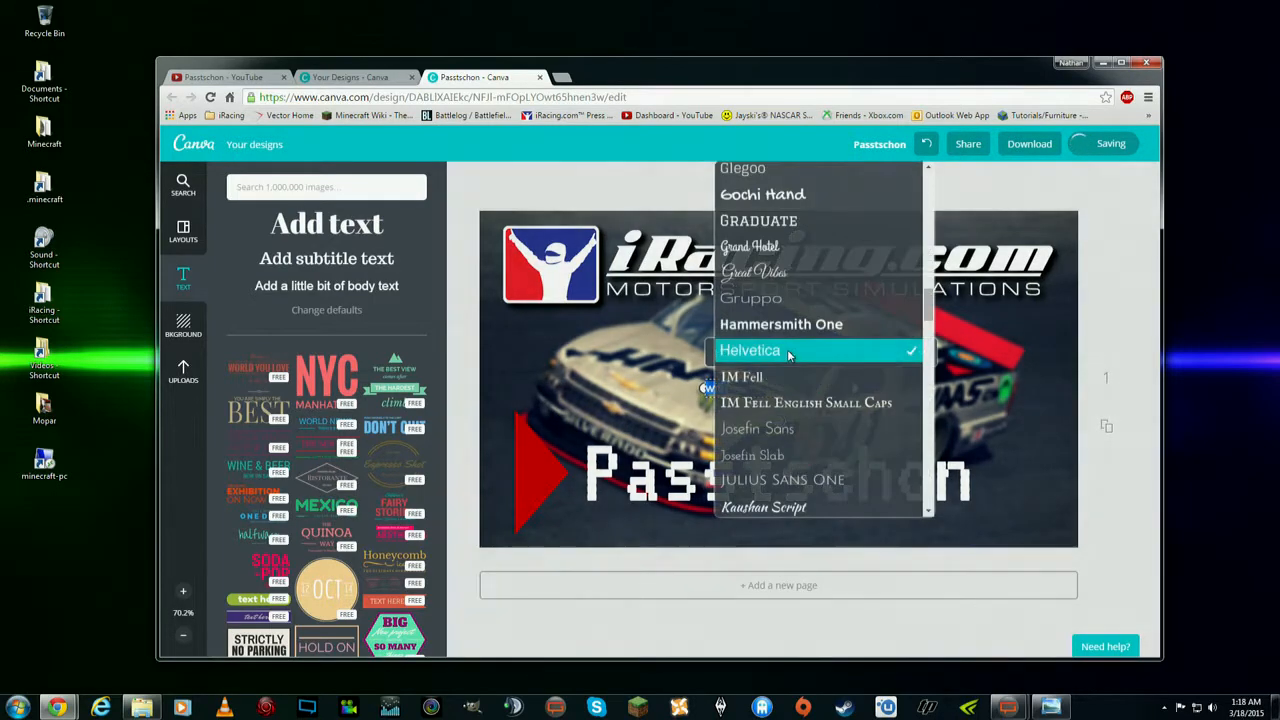
pyautogui.scroll(-2, 835, 376)
pyautogui.scroll(-10, 803, 470)
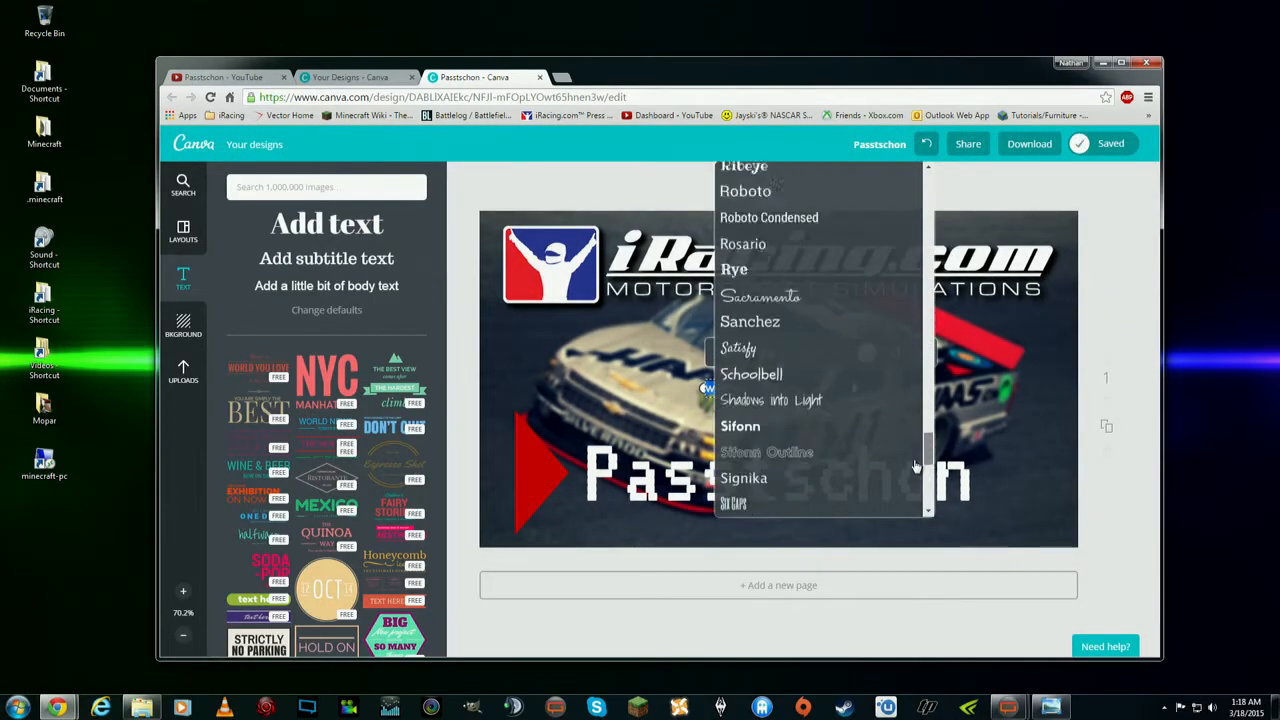
pyautogui.scroll(-2, 803, 485)
pyautogui.click(773, 473)
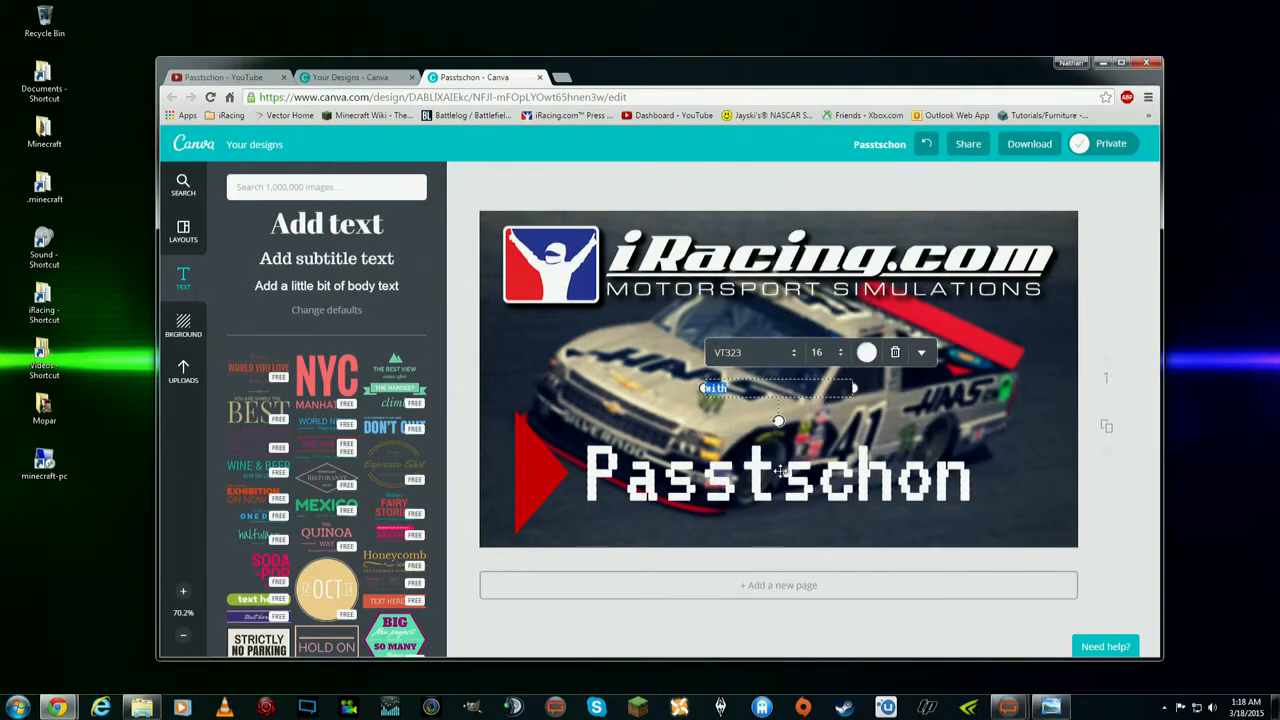
# Step: Set the "with" text's font size to 36 and place it above the start of the "Passtschon" heading
pyautogui.click(838, 352)
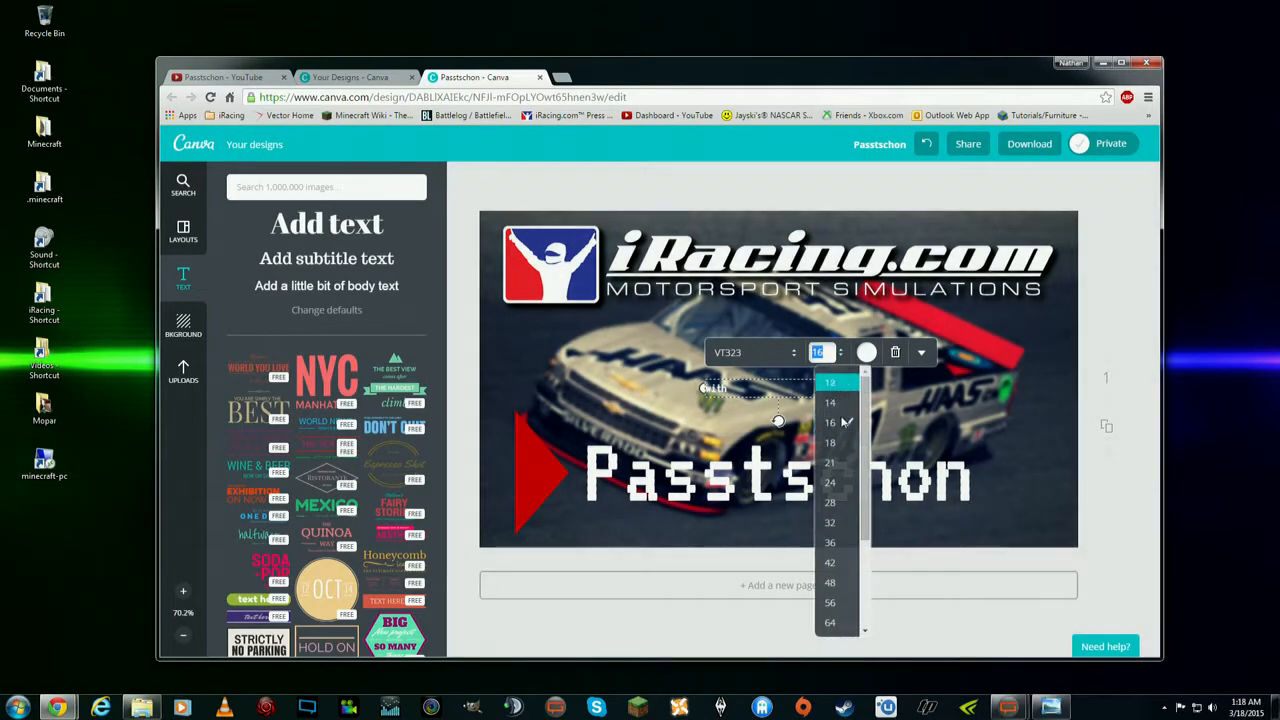
pyautogui.click(832, 500)
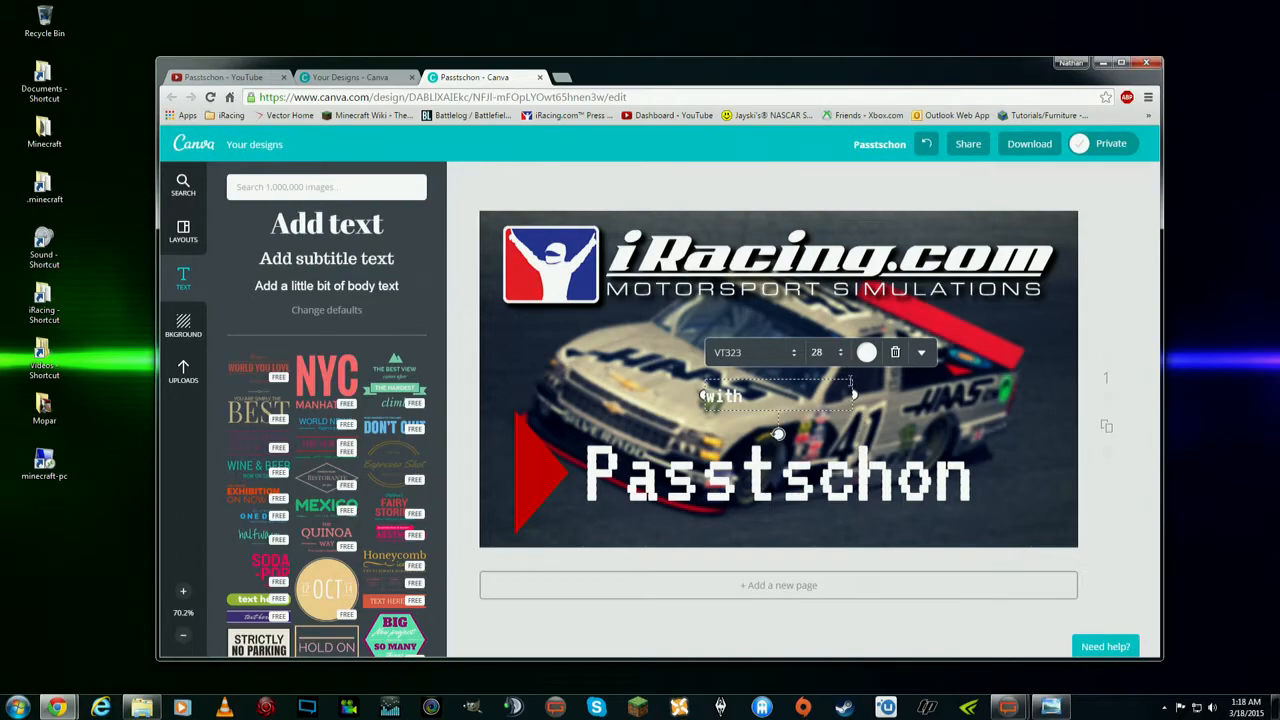
pyautogui.click(843, 353)
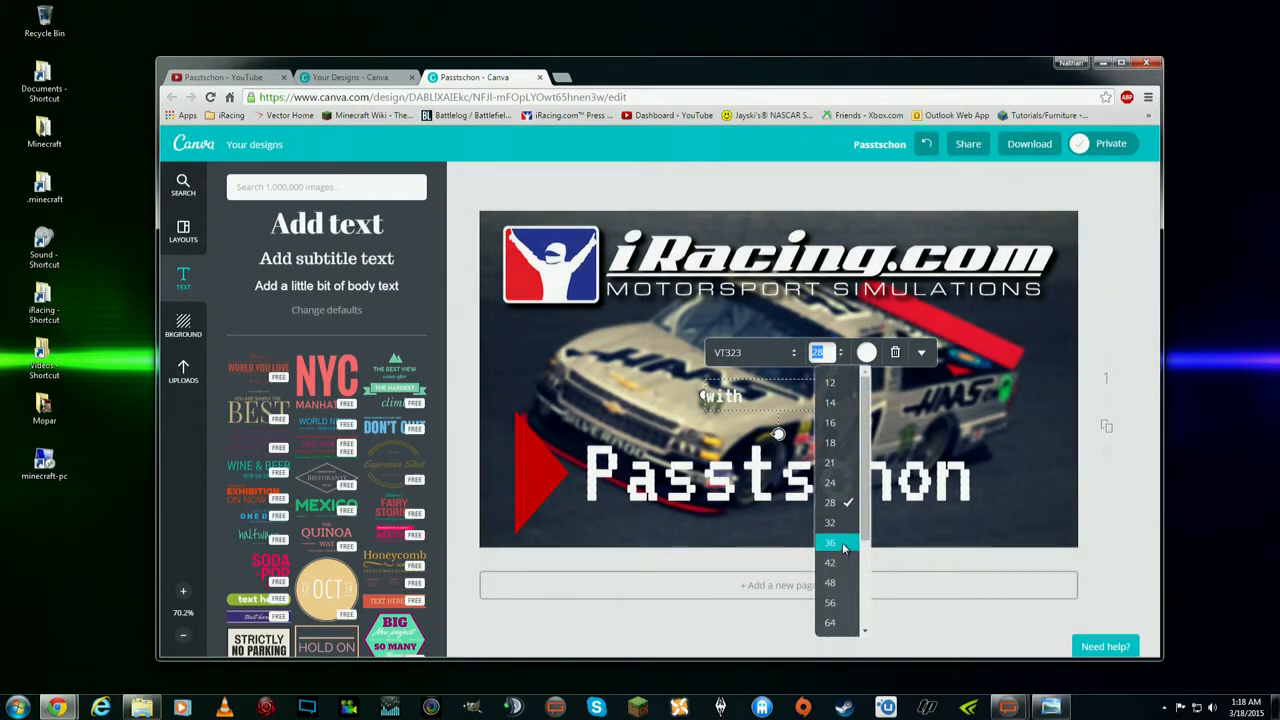
pyautogui.click(843, 545)
pyautogui.moveTo(777, 438); pyautogui.dragTo(650, 440)
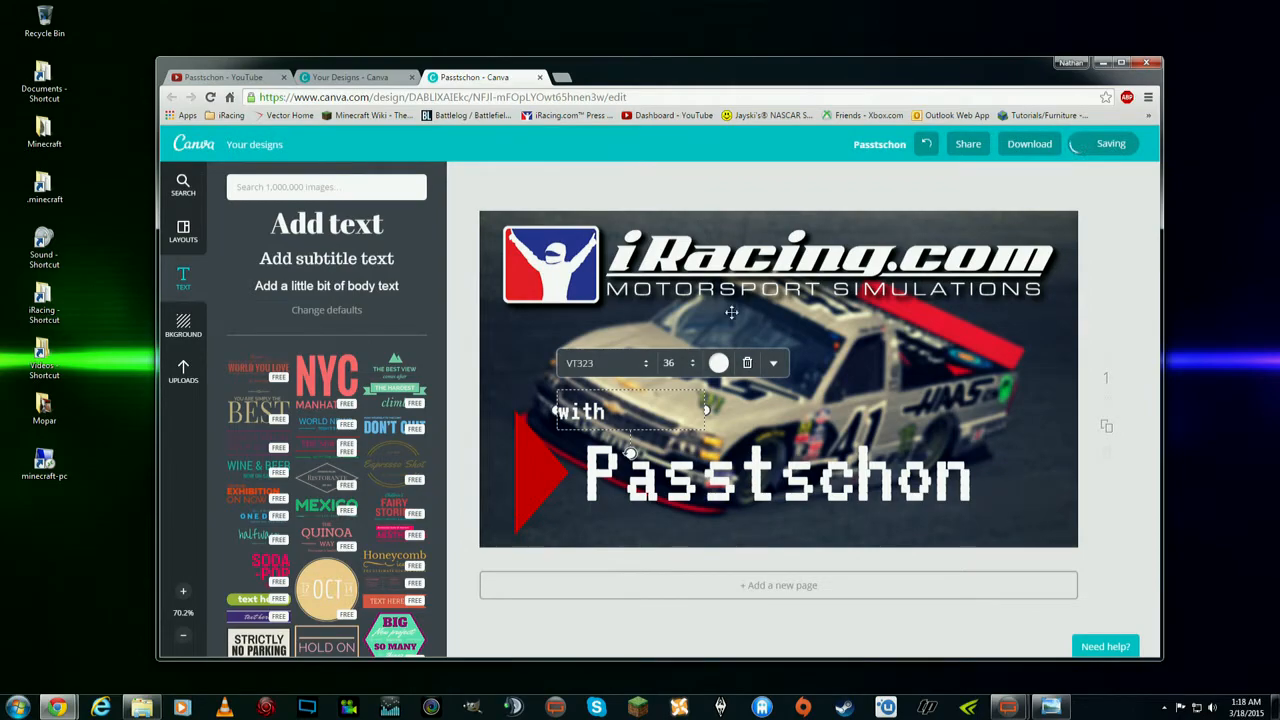
pyautogui.click(1155, 427)
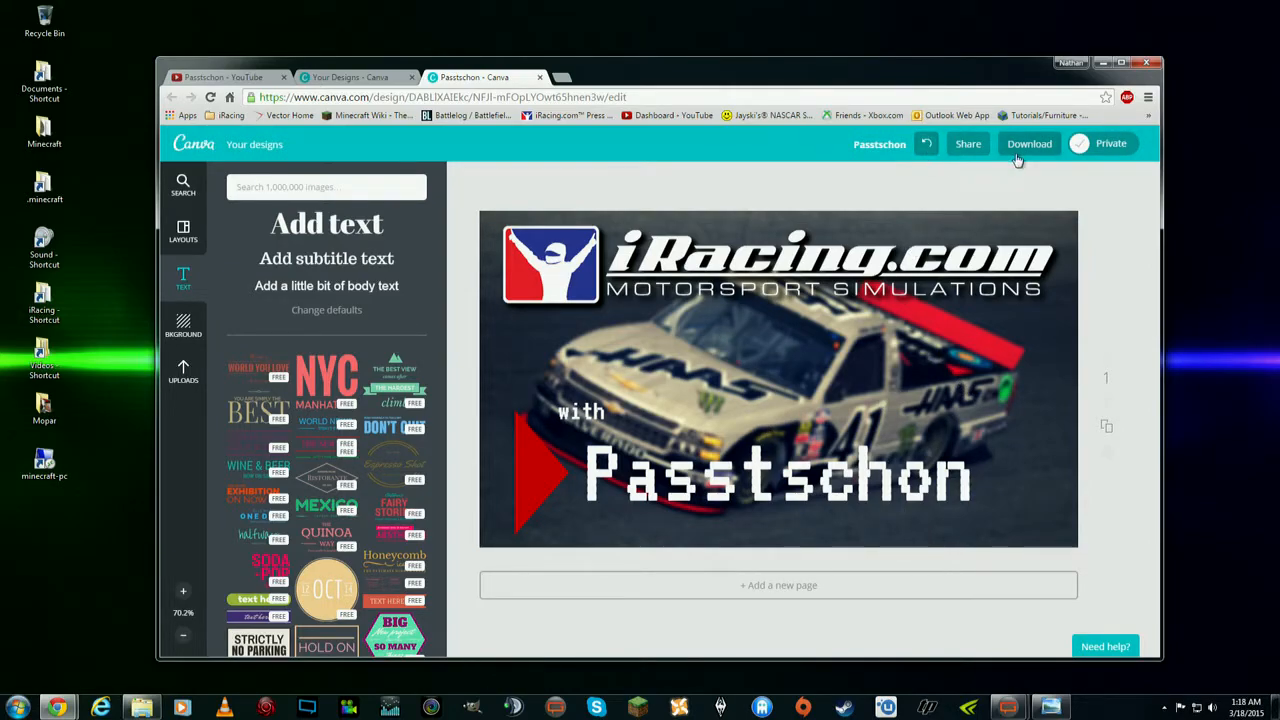
# Step: Keep "Passtschon" as the design's description and open the download options
pyautogui.click(880, 145)
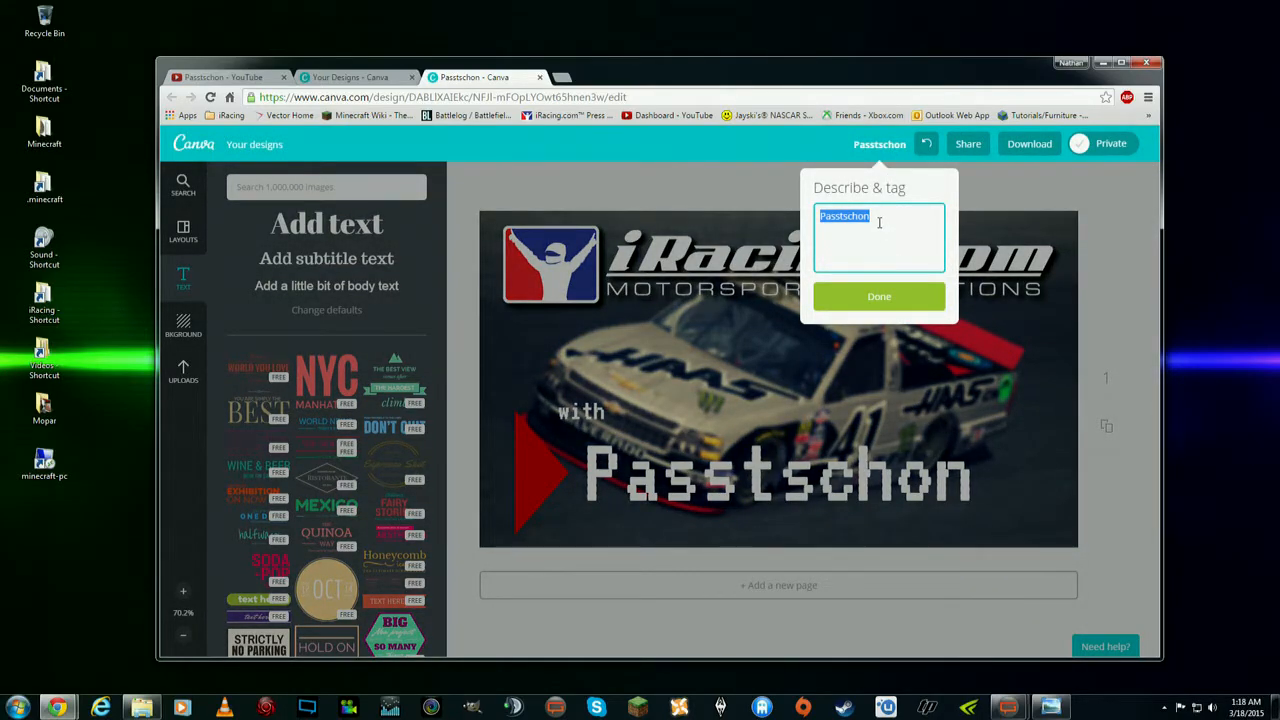
pyautogui.click(886, 297)
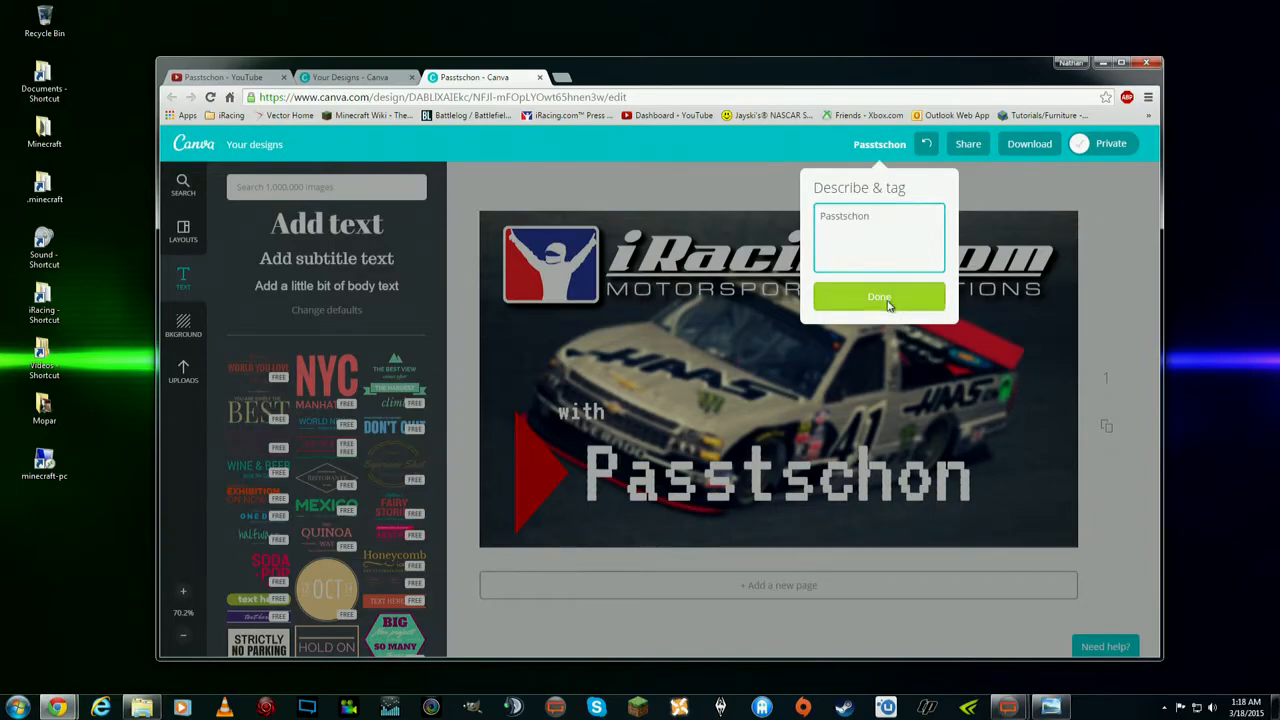
pyautogui.click(1029, 146)
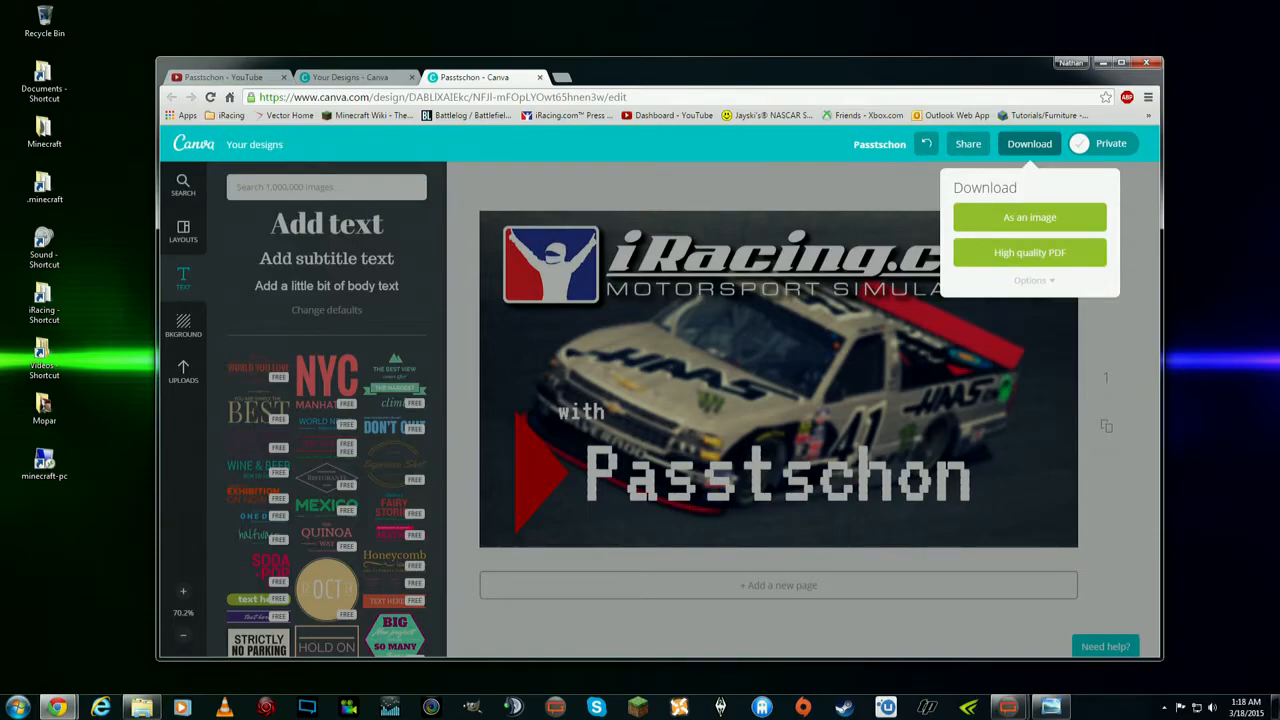
# Step: Switch to the YouTube channel page and view the uploaded video "iRacing Series Fixed 2015 - Race 2 of 36"
pyautogui.click(249, 78)
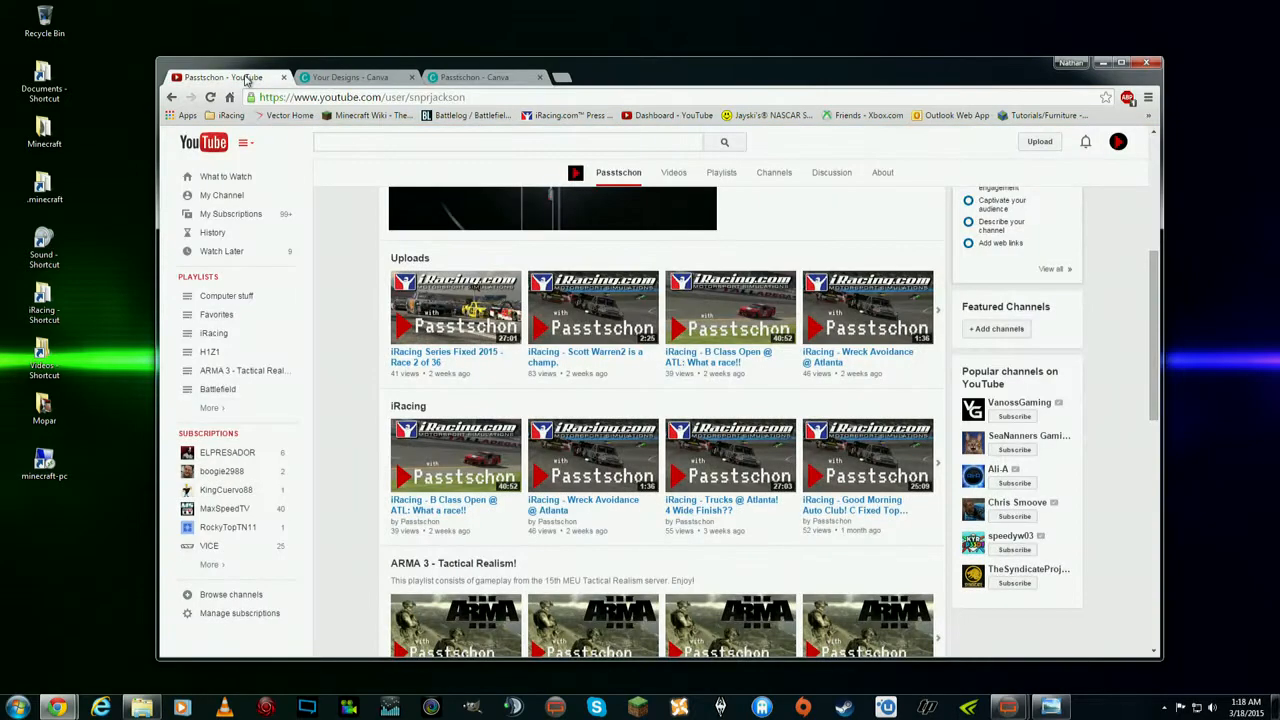
pyautogui.scroll(-3, 739, 267)
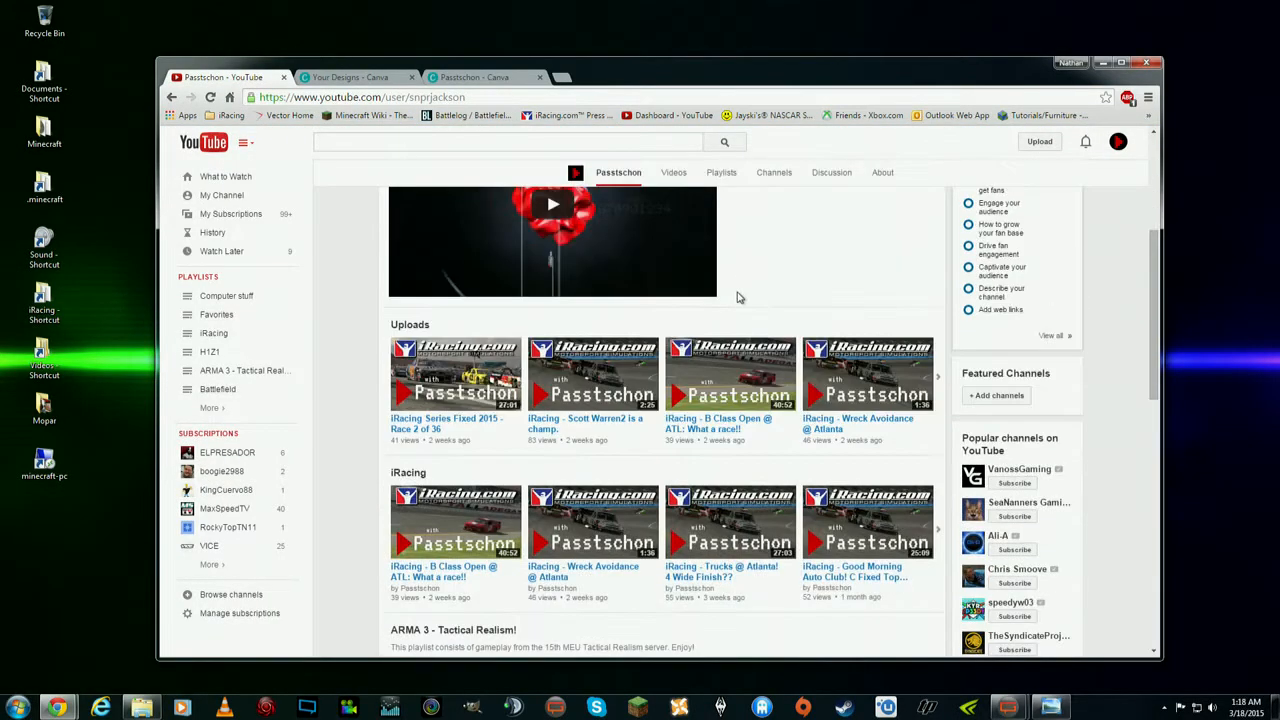
pyautogui.click(468, 389)
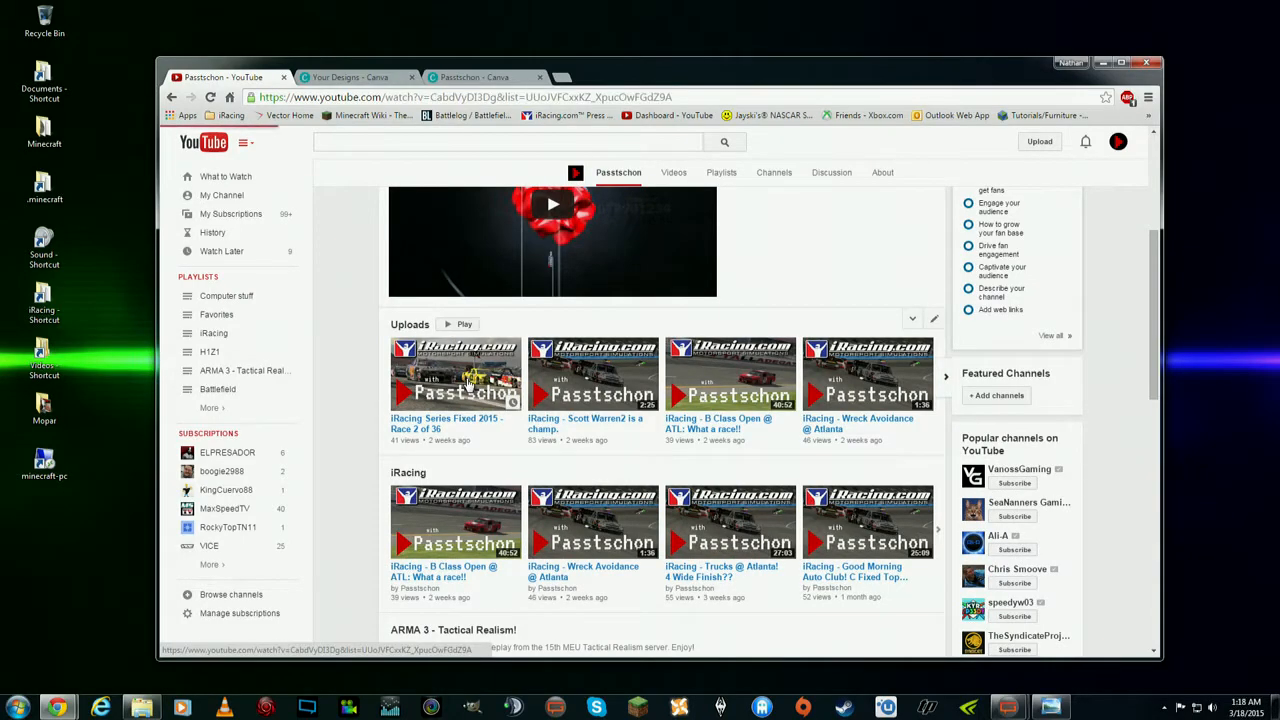
pyautogui.scroll(-3, 719, 369)
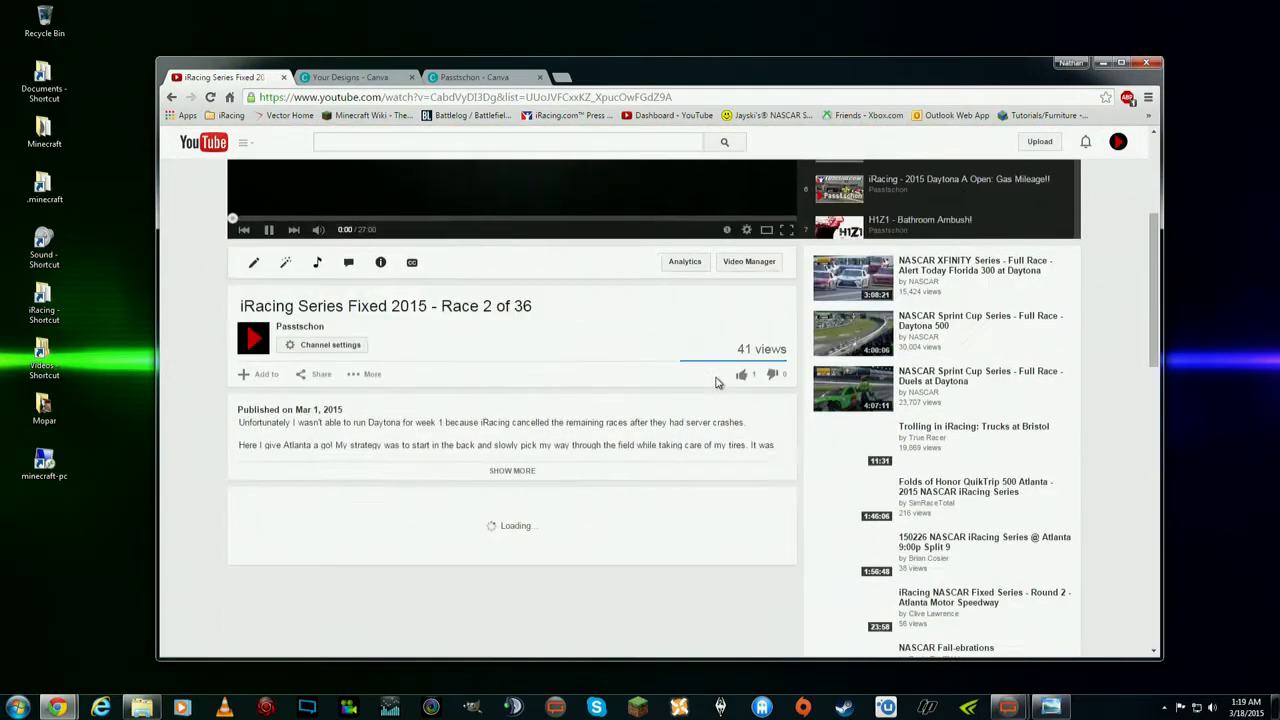
pyautogui.scroll(2, 690, 400)
pyautogui.scroll(-2, 665, 430)
pyautogui.scroll(4, 689, 446)
# Step: Open the edit page of "iRacing Series Fixed 2015 - Race 2 of 36" from the Creator Studio video list
pyautogui.click(1118, 143)
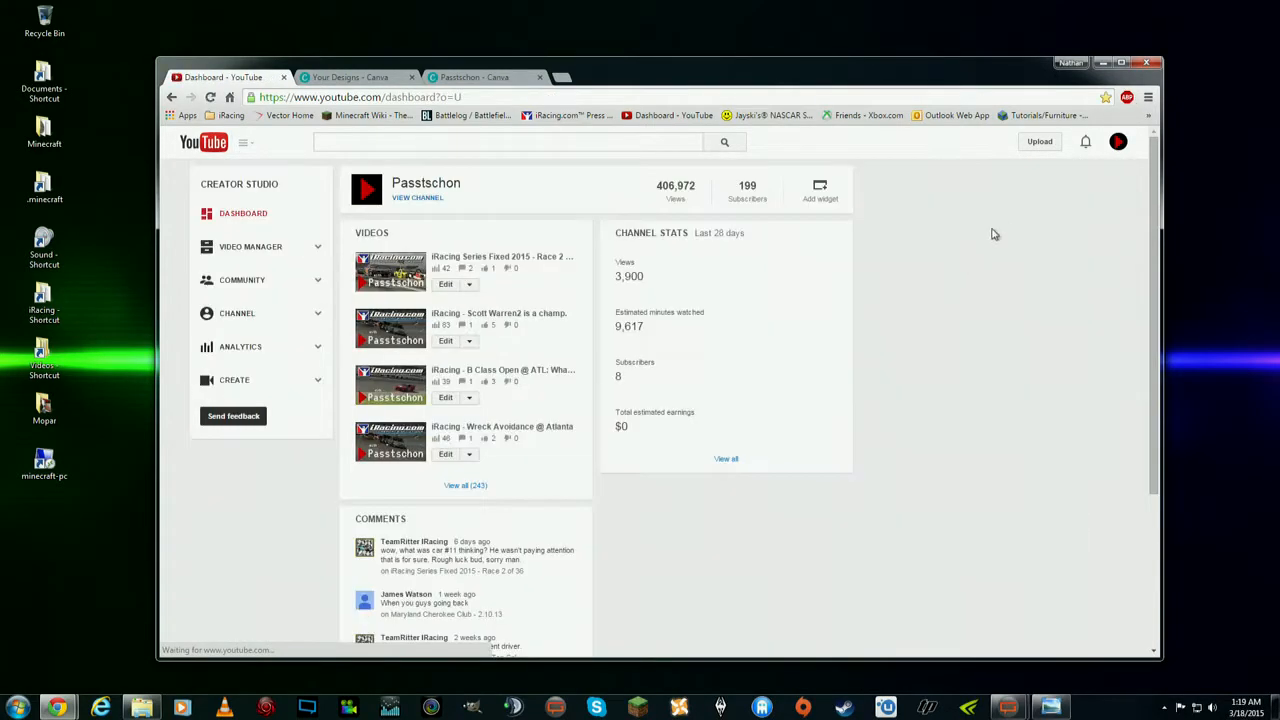
pyautogui.click(272, 259)
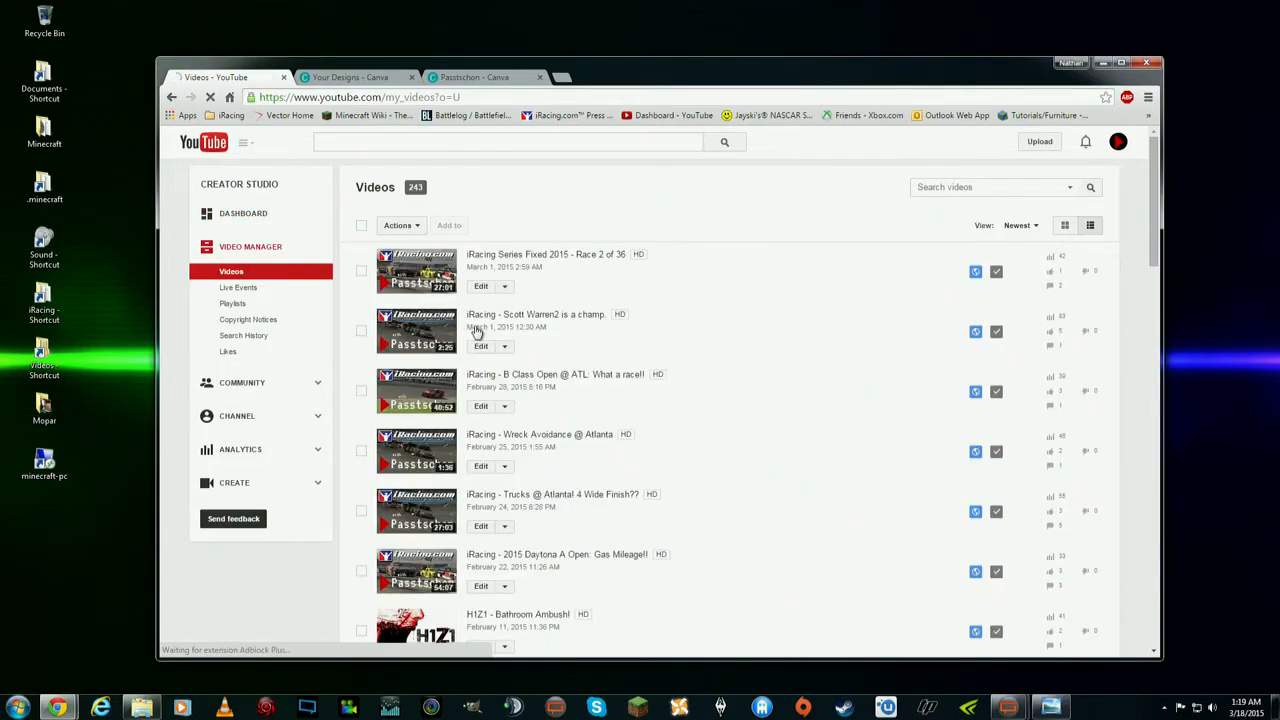
pyautogui.click(481, 287)
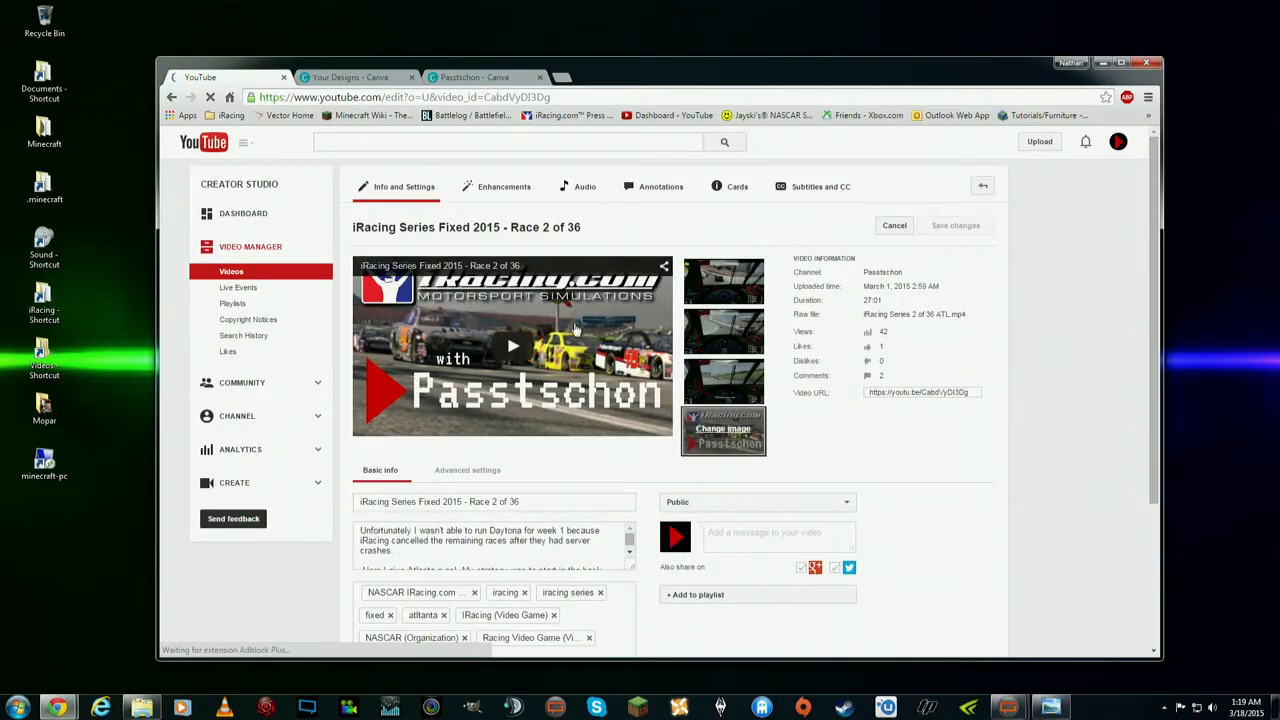
# Step: Dismiss the cards introduction and locate the option to change the video's custom thumbnail image
pyautogui.scroll(-1, 922, 447)
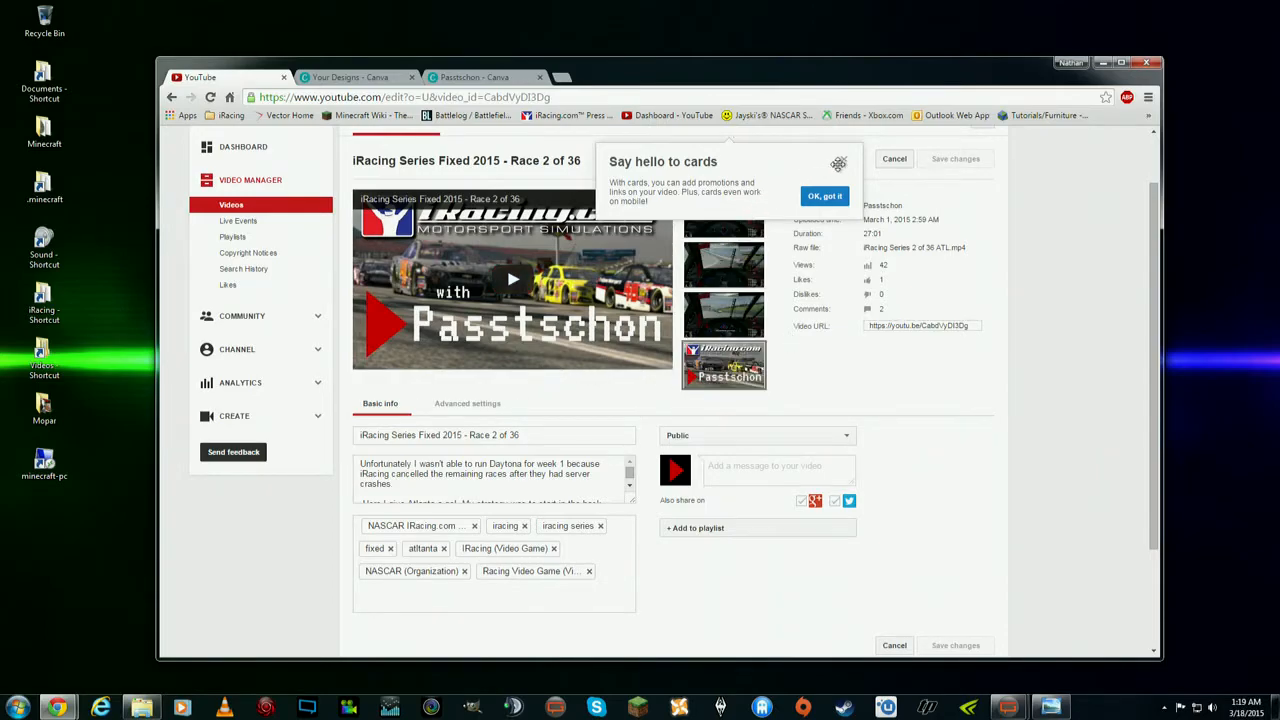
pyautogui.click(843, 161)
pyautogui.moveTo(723, 338)
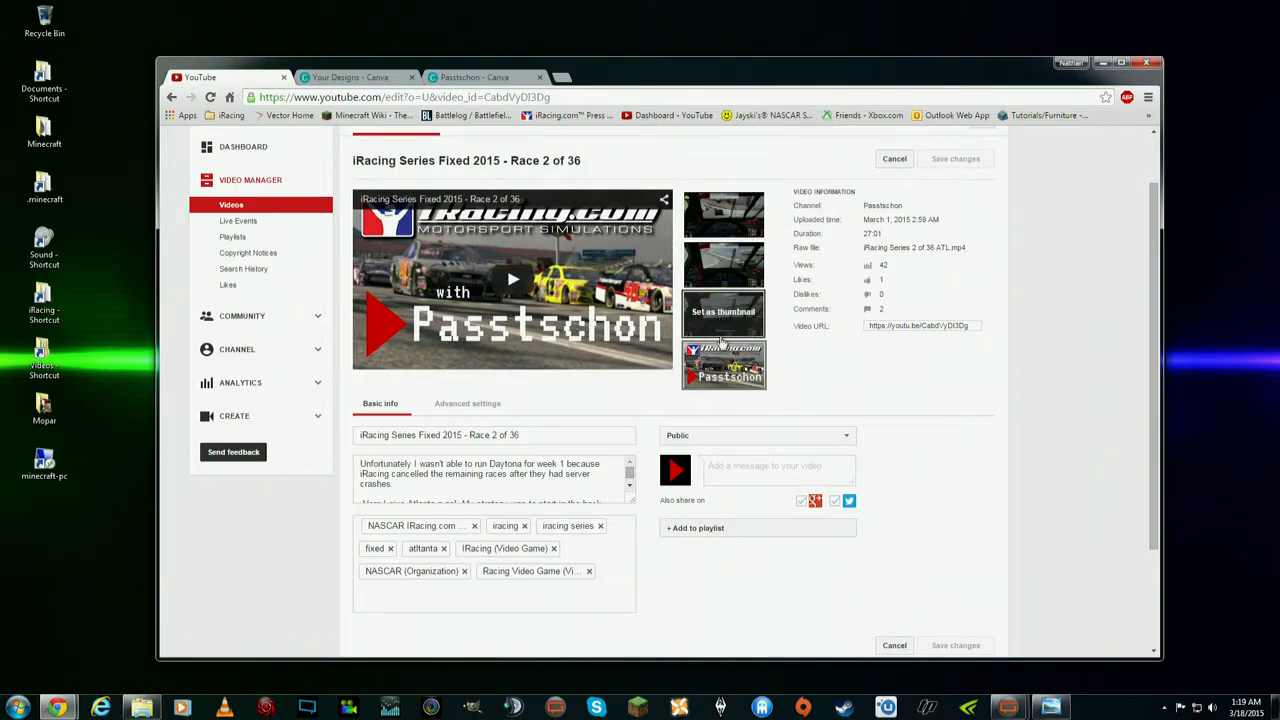
pyautogui.moveTo(720, 372)
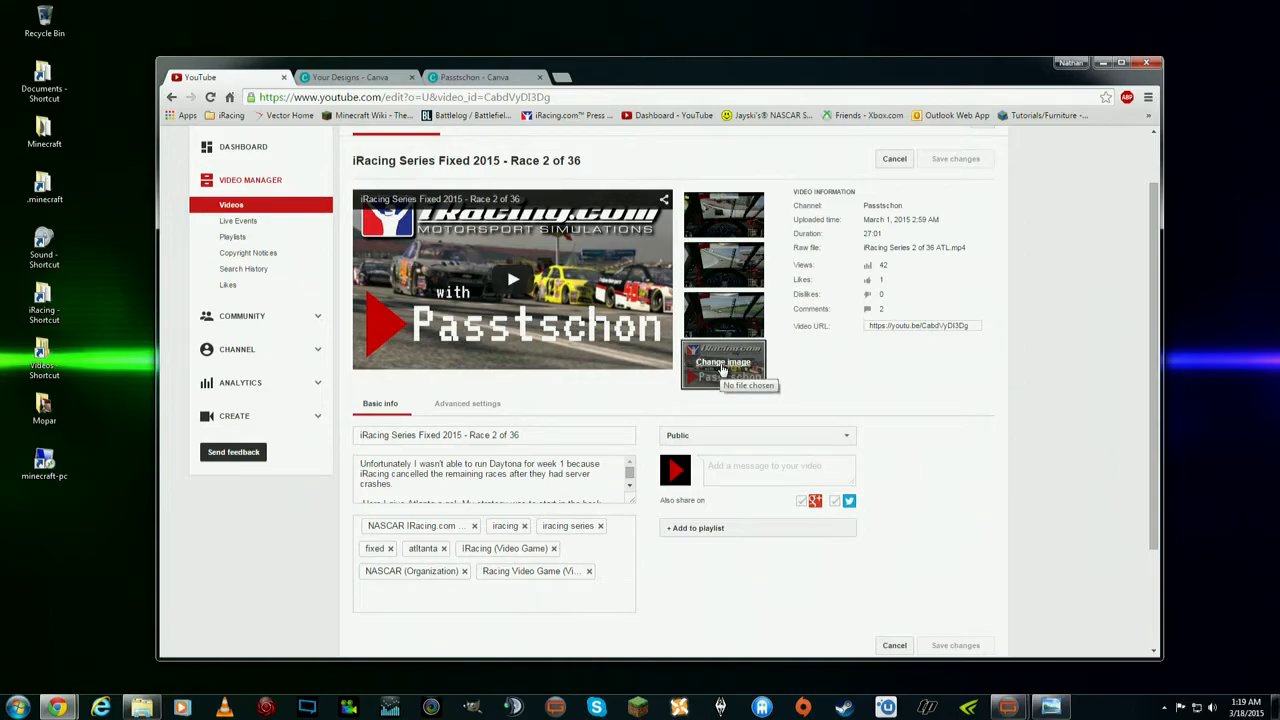